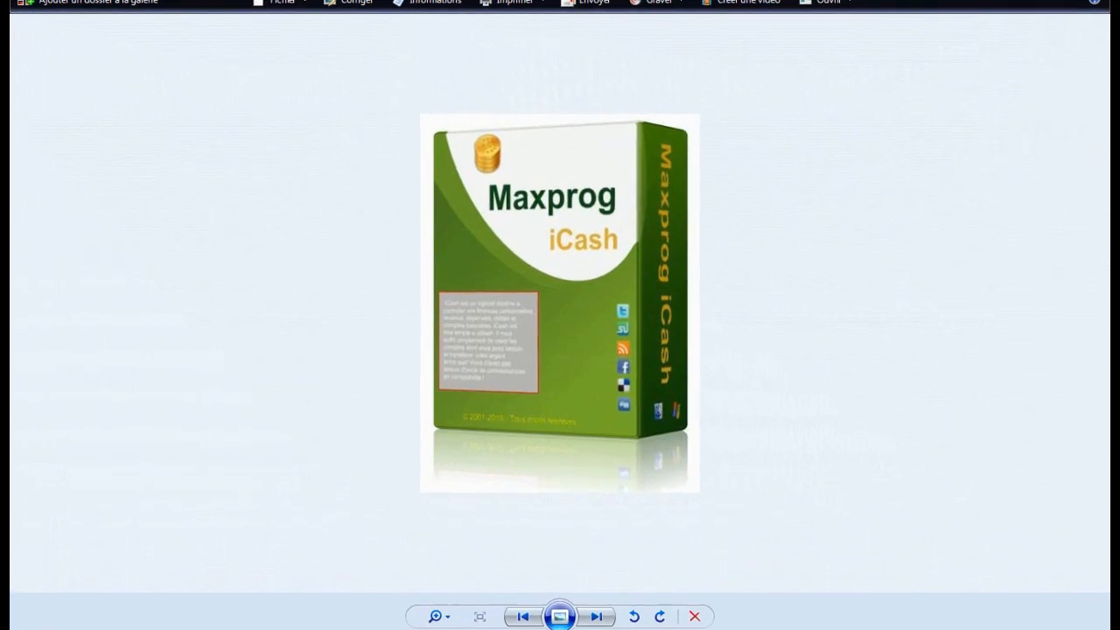
Launch iCash from the installed programs and maximize its file manager window.
click(22, 629)
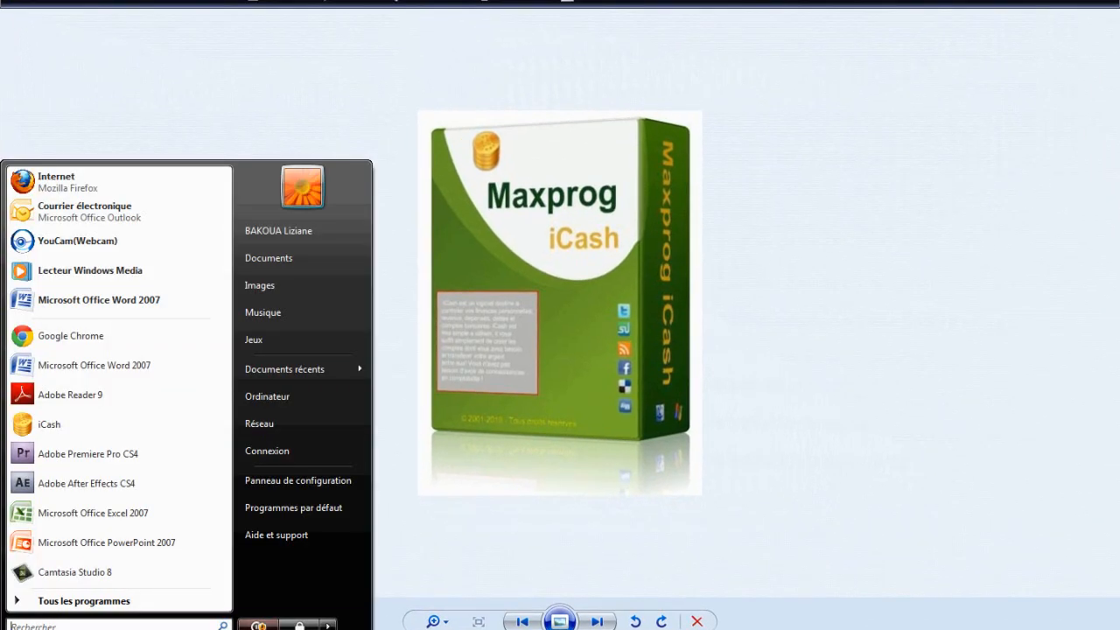
click(70, 602)
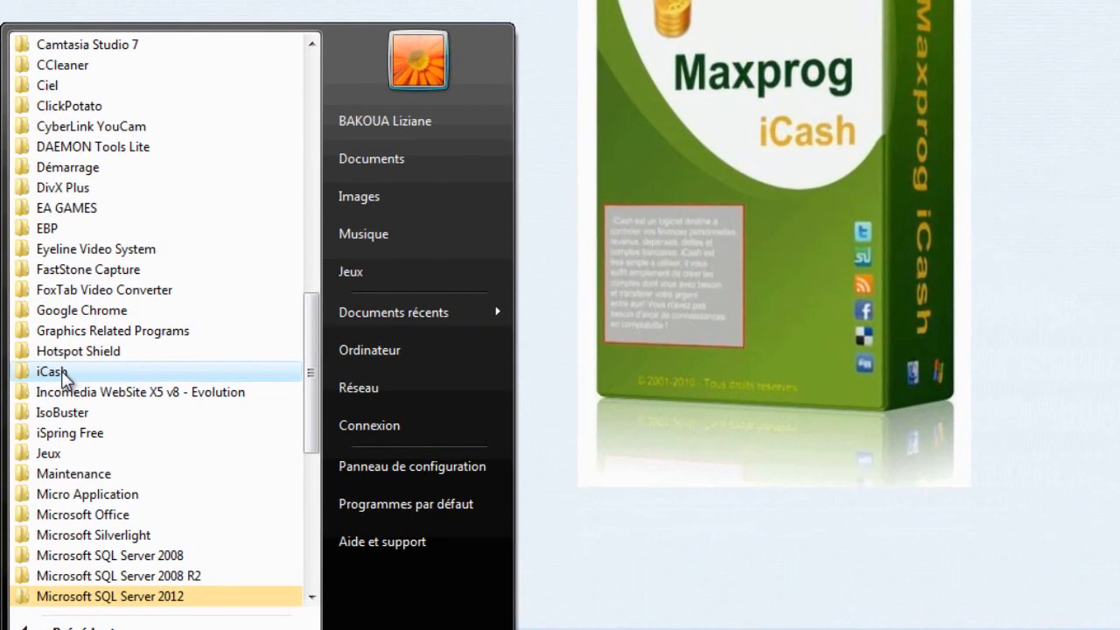
click(44, 415)
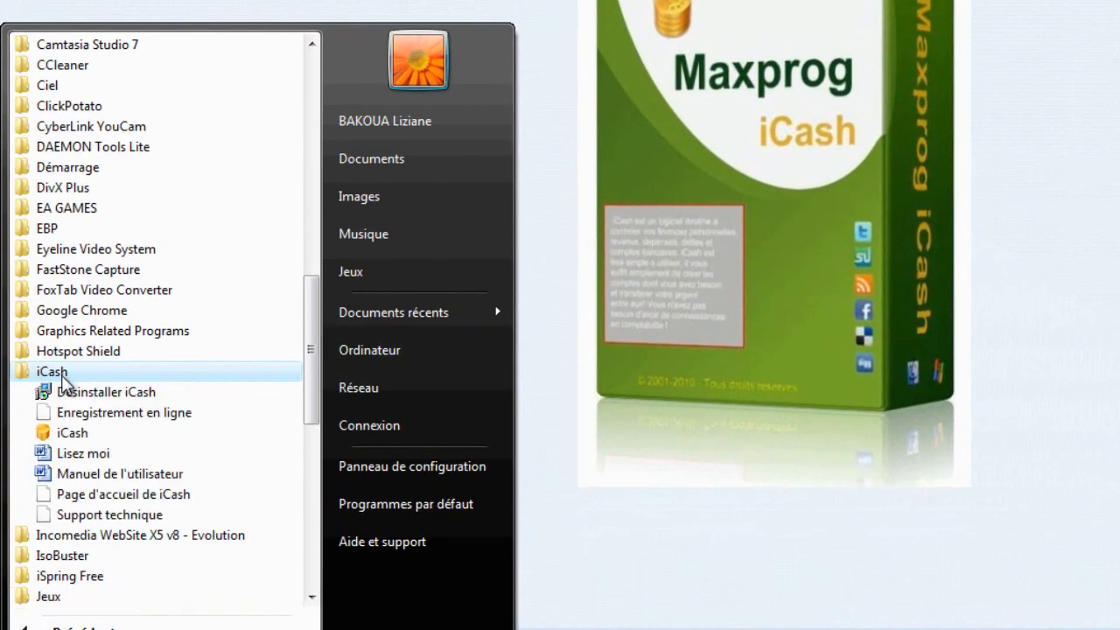
click(64, 433)
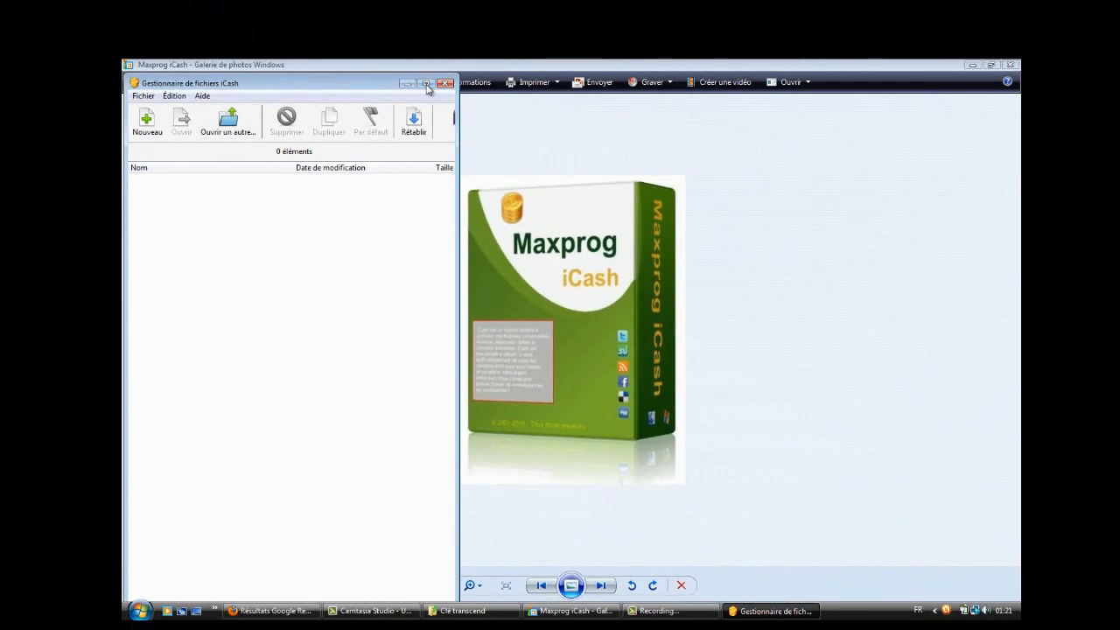
click(425, 83)
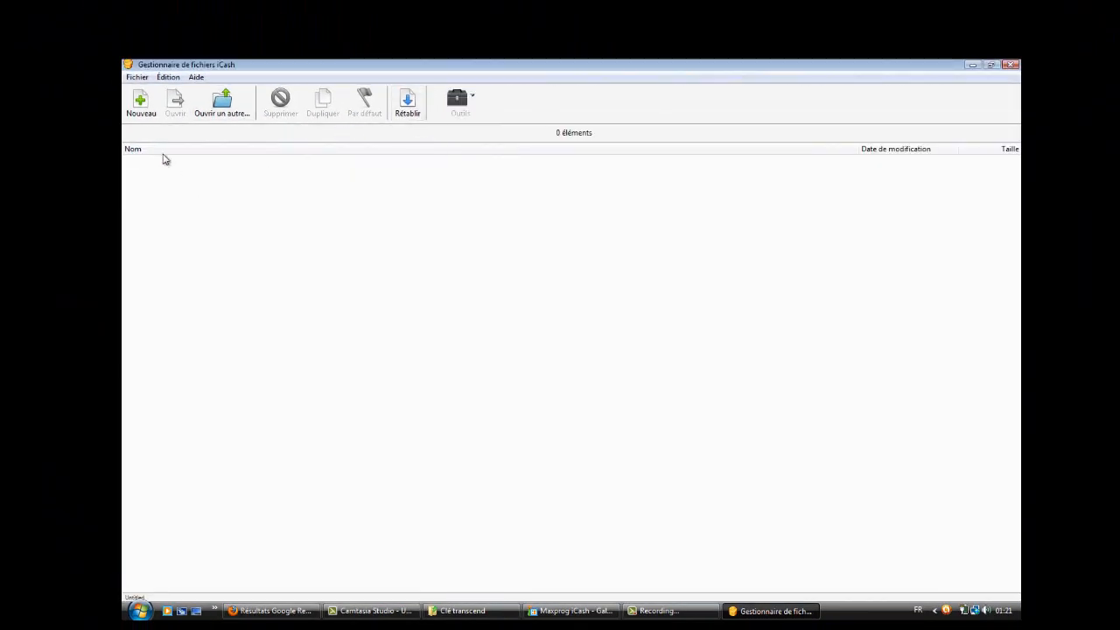
Create a new iCash document named "Aimerson familly" and save it on the desktop.
click(141, 111)
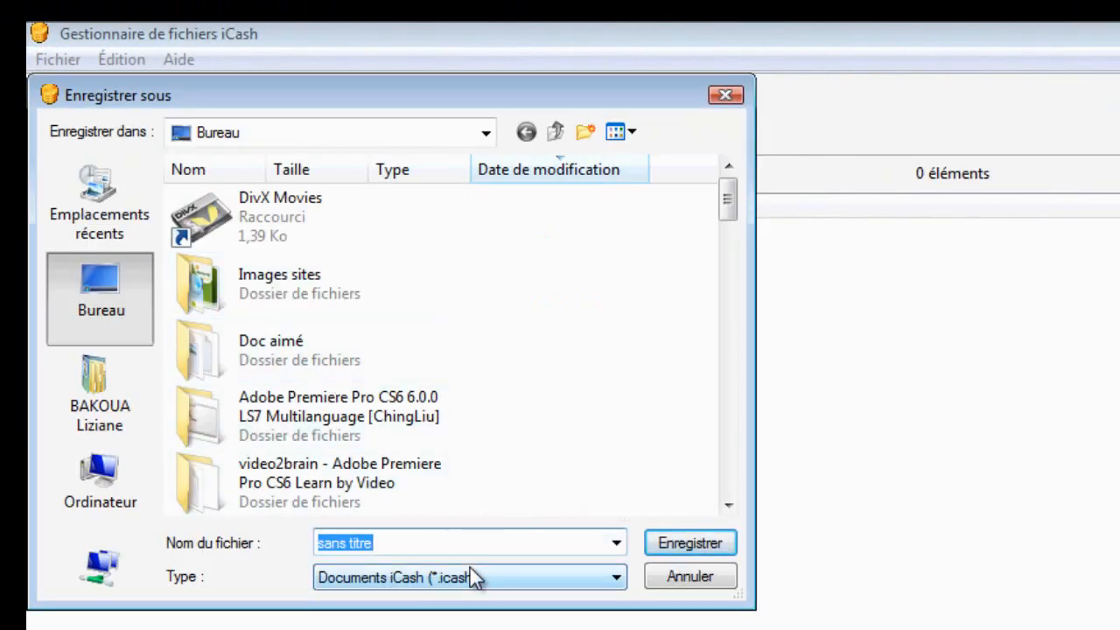
text(A)
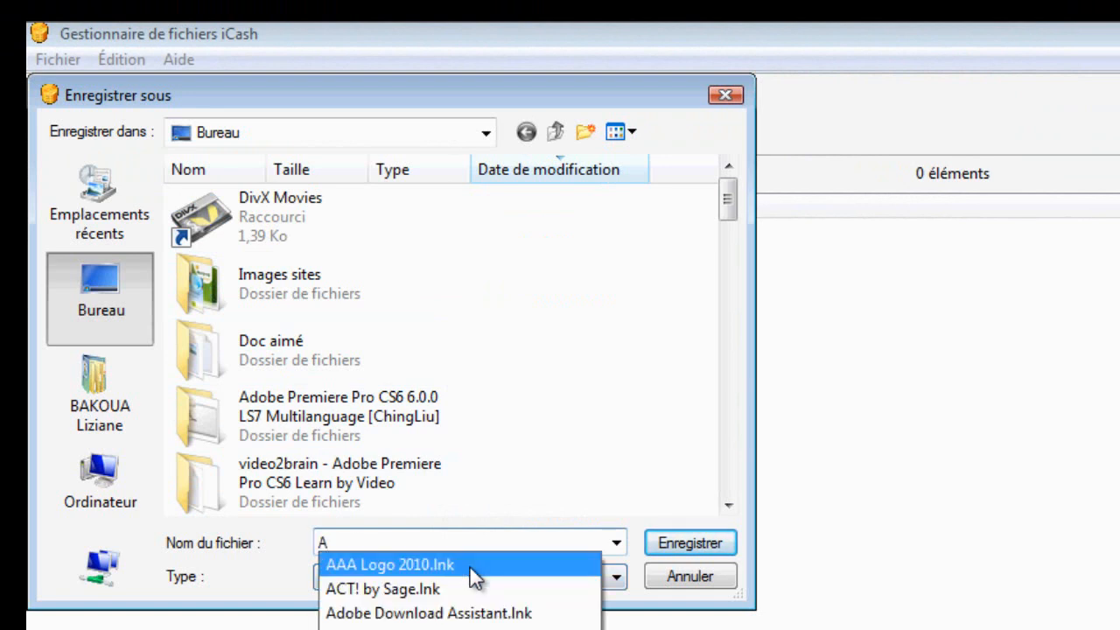
text(imerso)
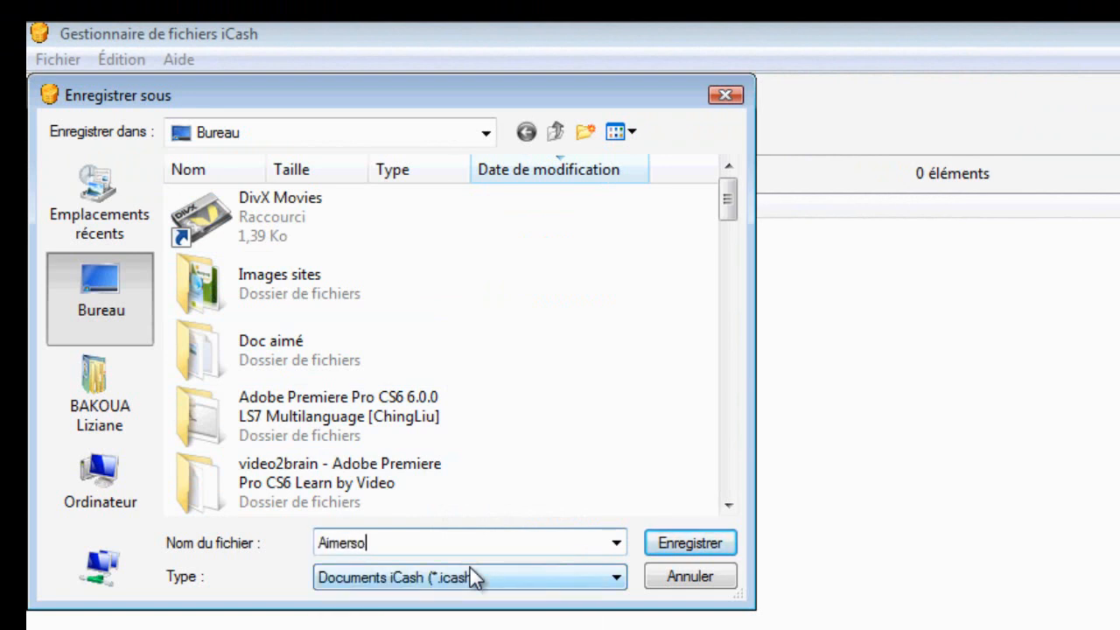
text(n familly)
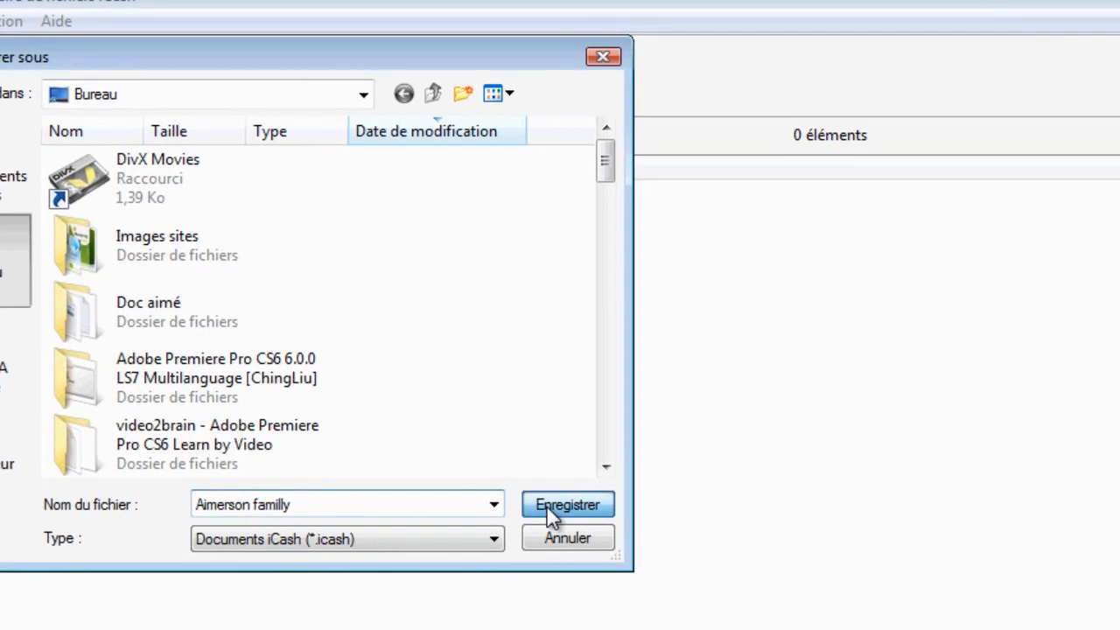
click(548, 507)
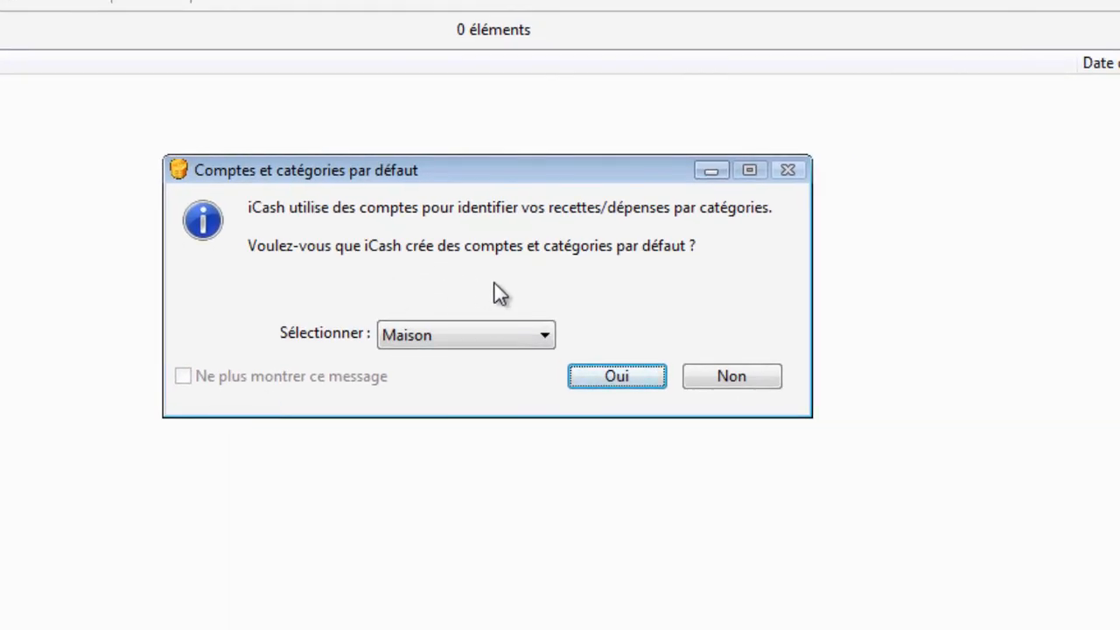
Decline the creation of default accounts and categories, and maximize the new document's window.
click(545, 335)
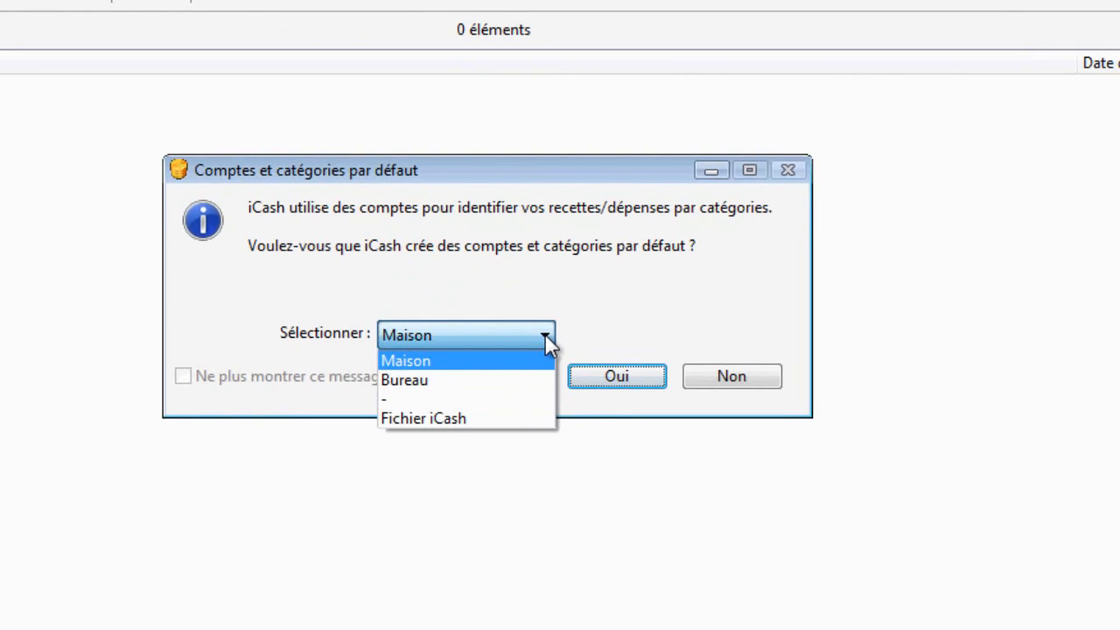
click(450, 360)
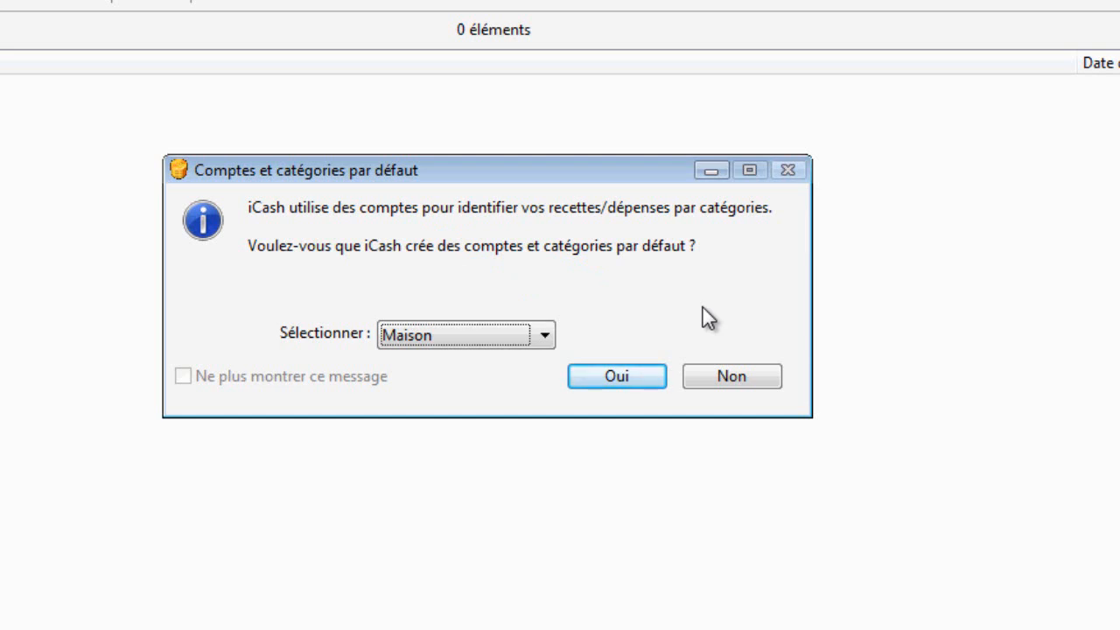
click(731, 383)
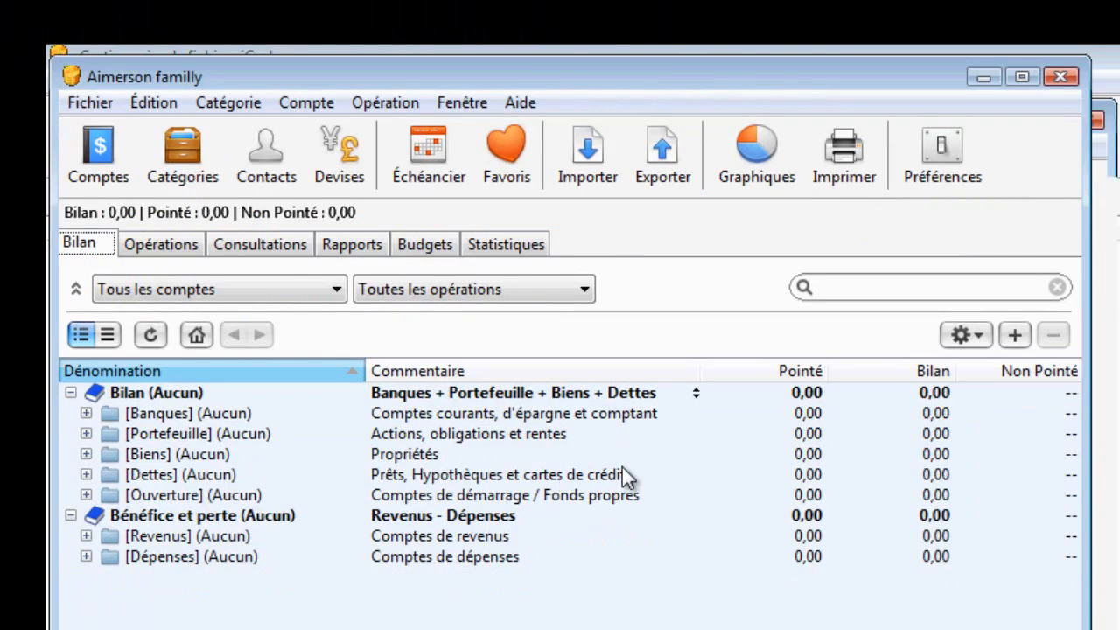
click(1023, 77)
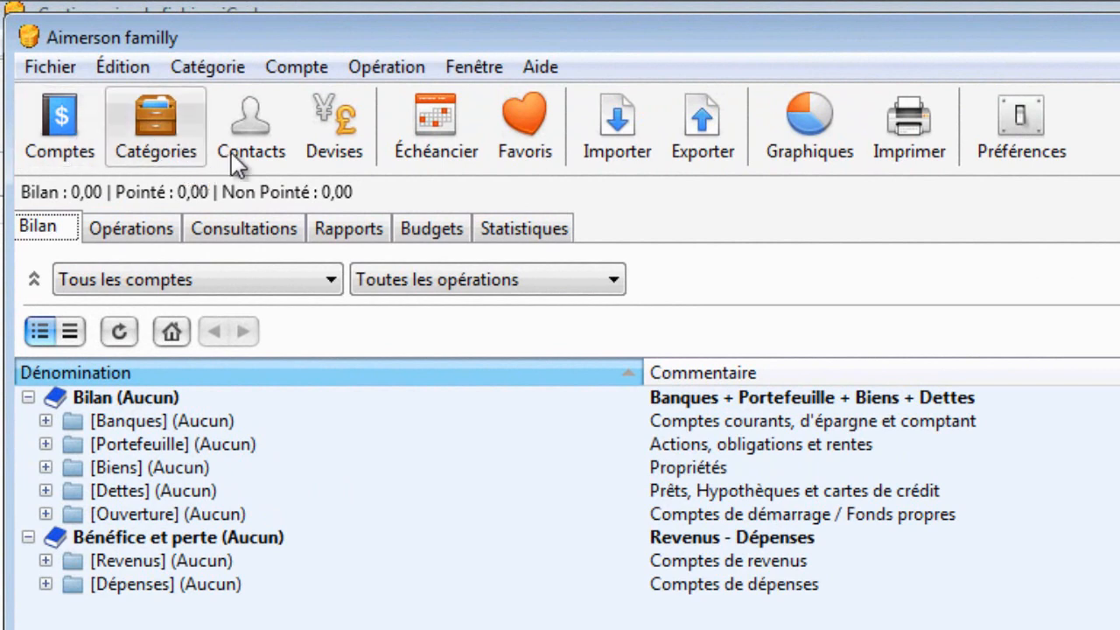
Open the document's currency list and begin adding a new currency.
click(346, 140)
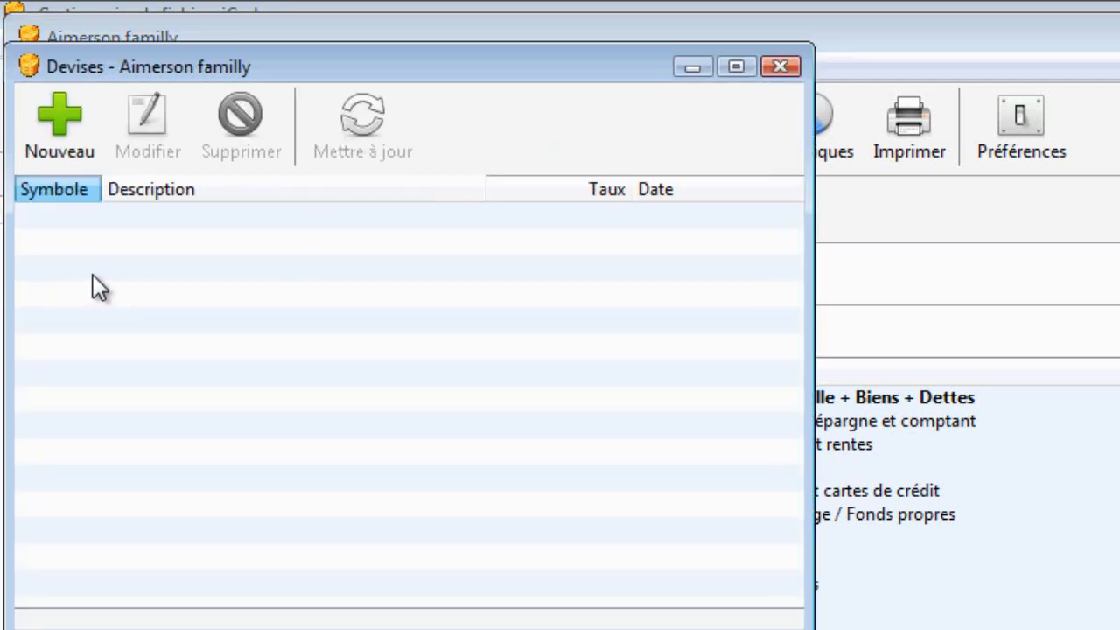
click(65, 149)
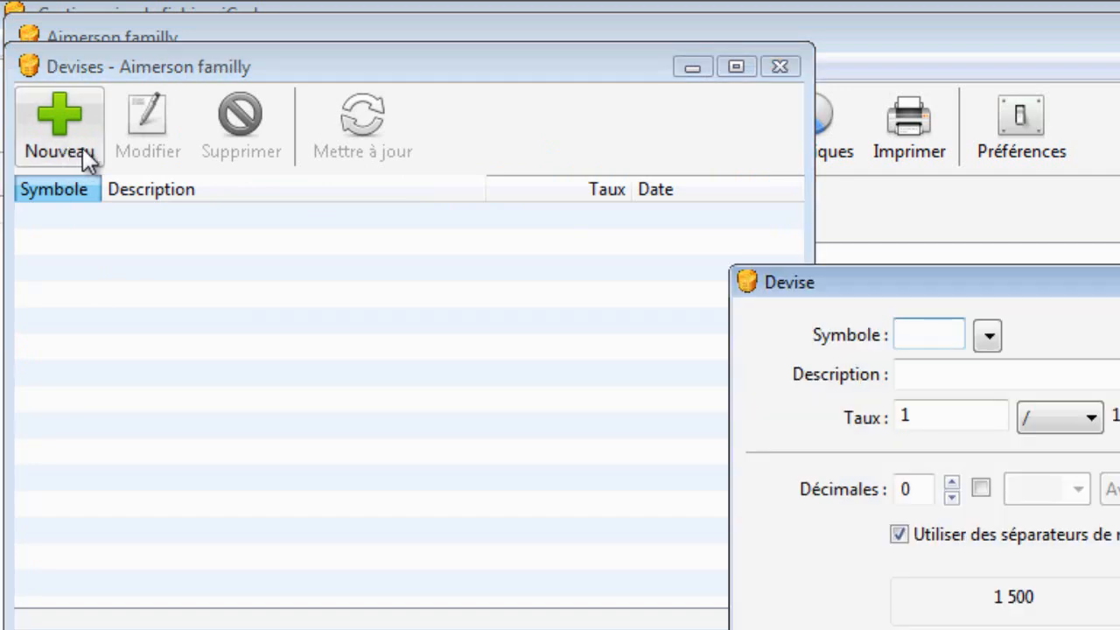
click(990, 338)
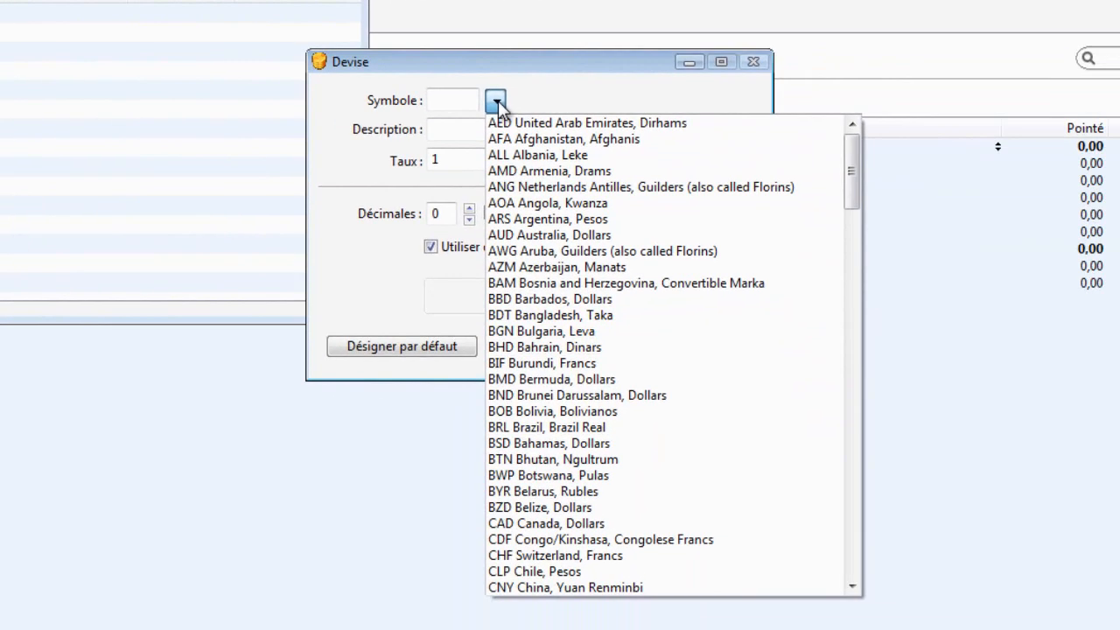
key(x)
key(o)
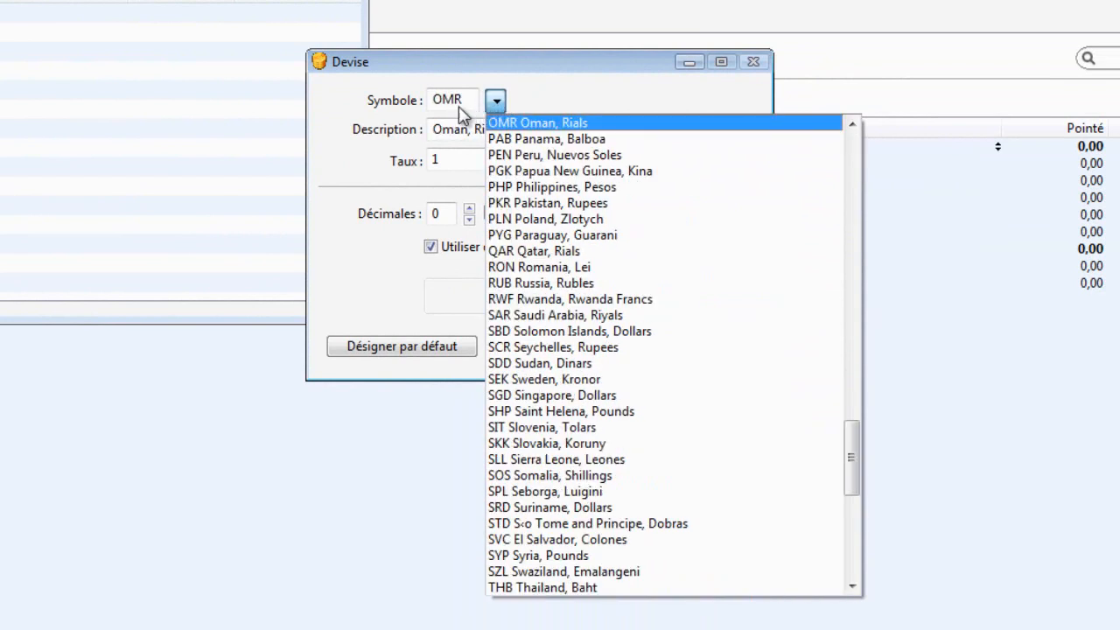
click(465, 99)
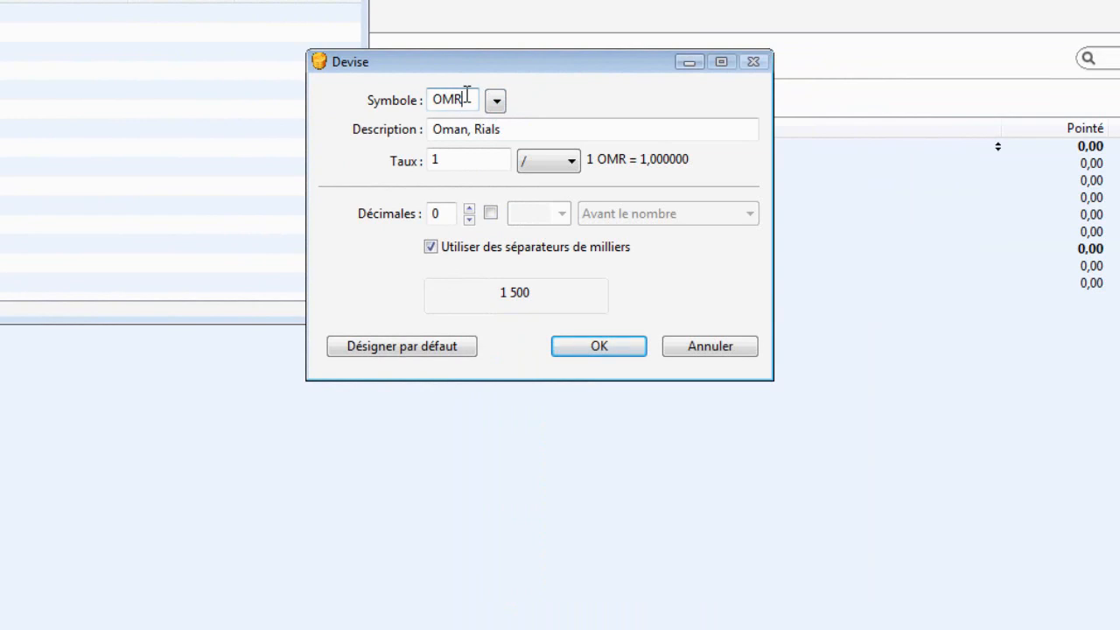
key(BackSpace)
key(BackSpace)
key(BackSpace)
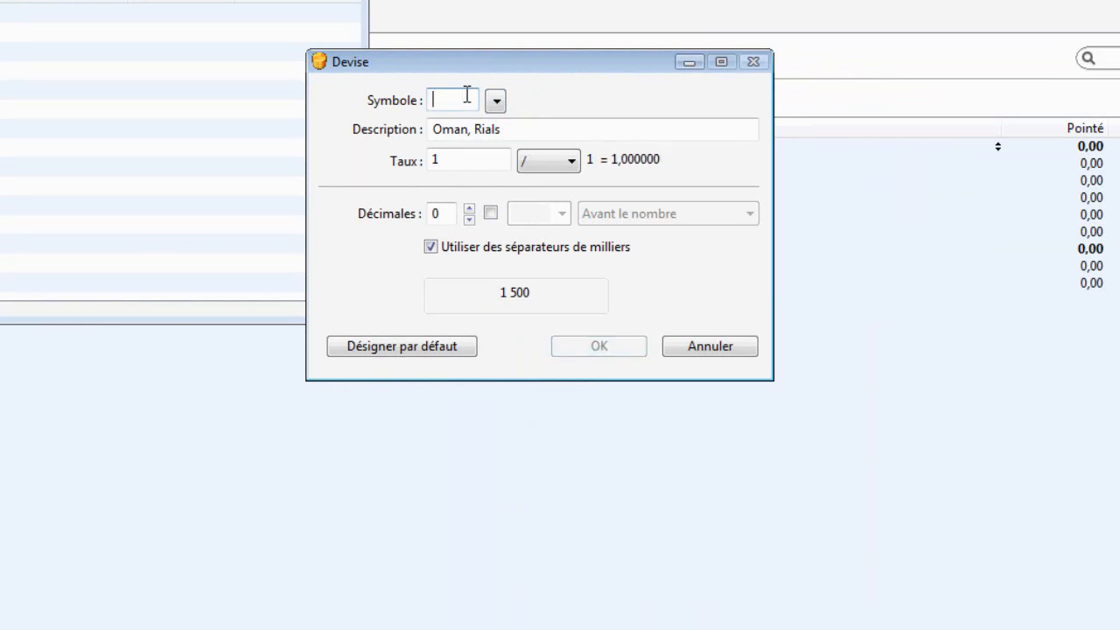
text(x)
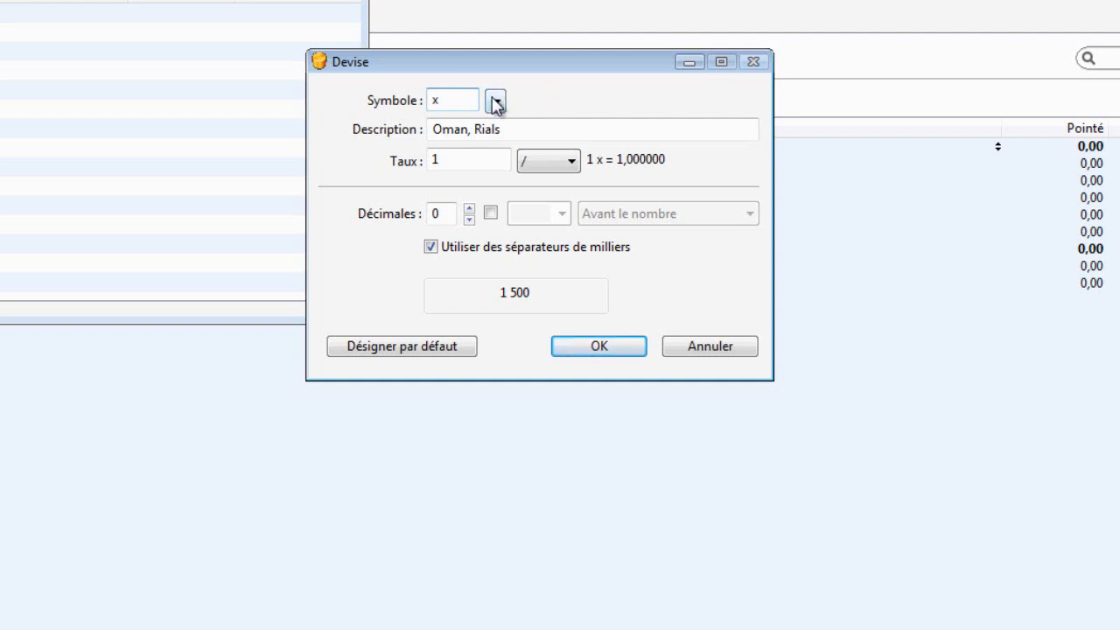
click(495, 100)
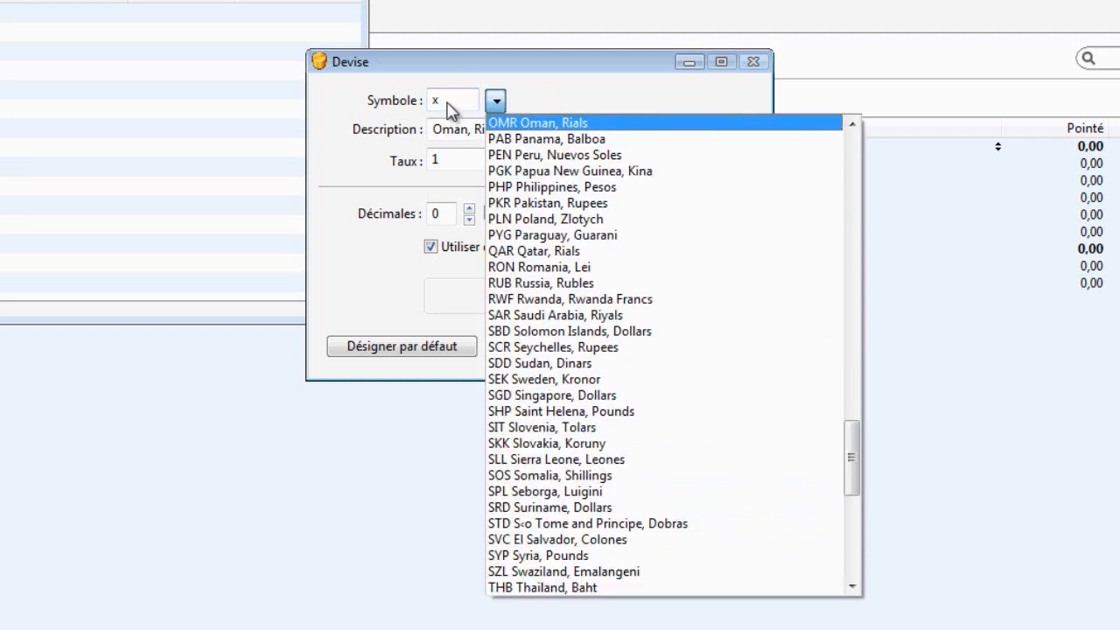
key(Return)
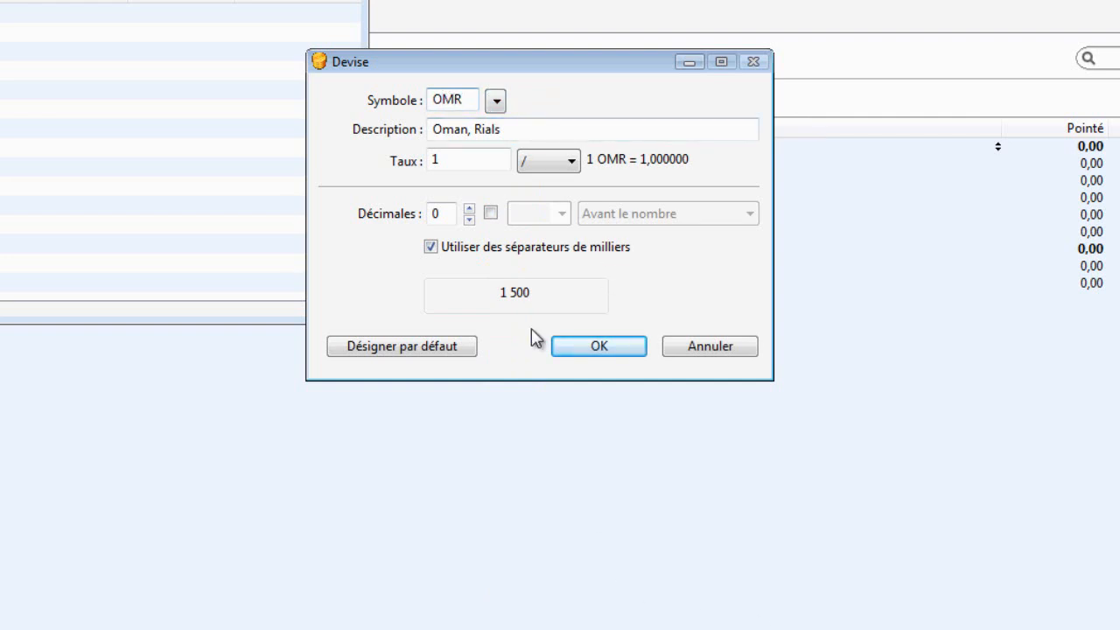
drag(458, 99, 417, 120)
key(BackSpace)
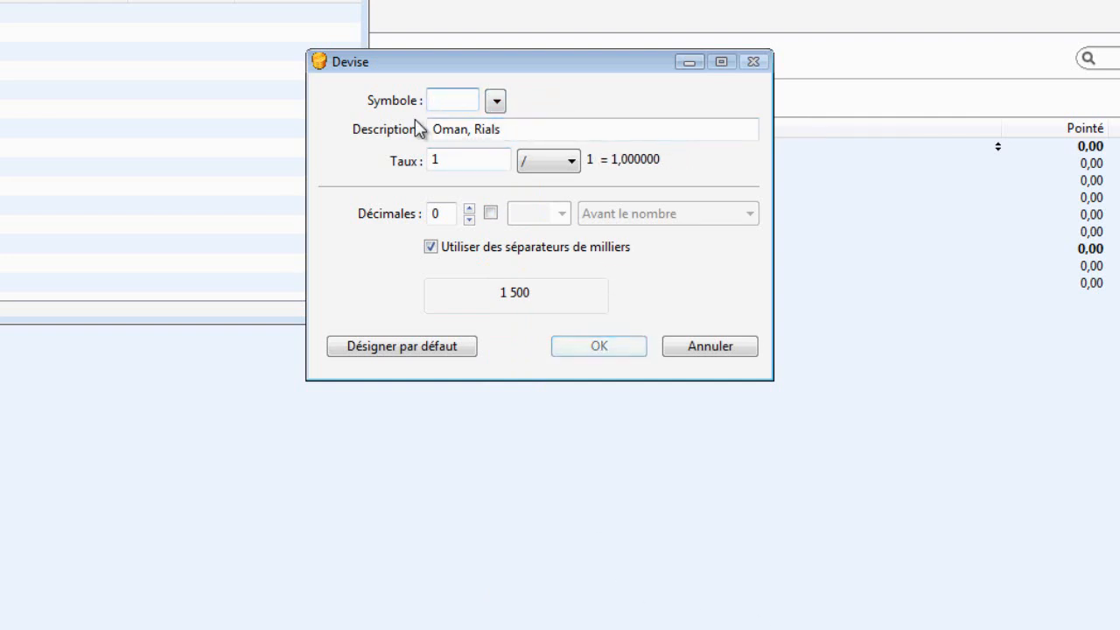
Choose XOF, the BCEAO African Financial Community franc, as the symbol of the new currency.
click(496, 102)
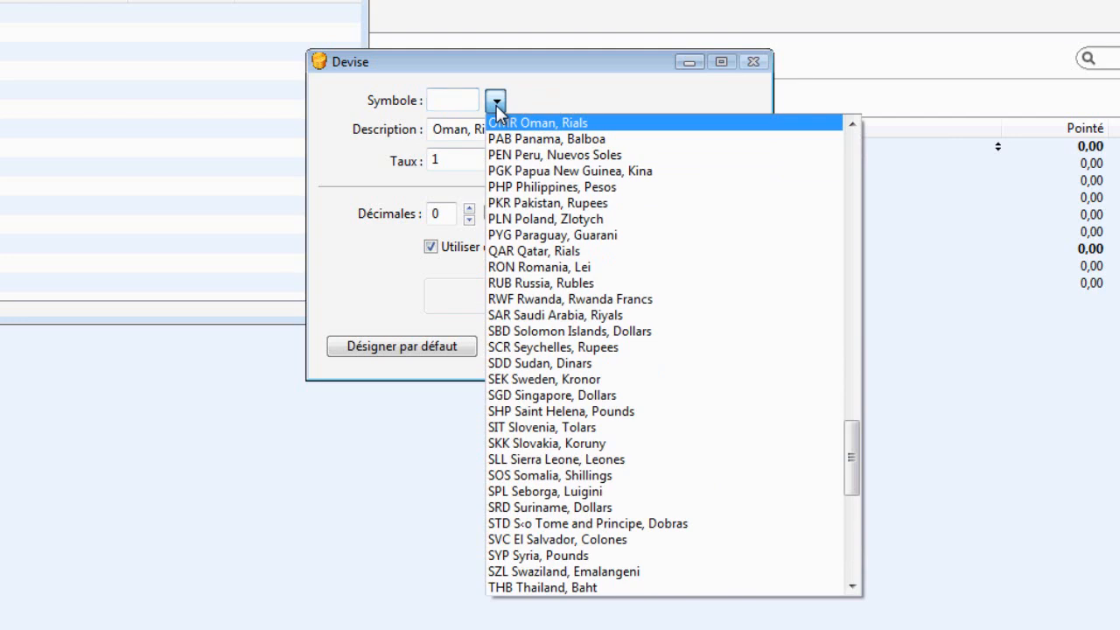
key(x)
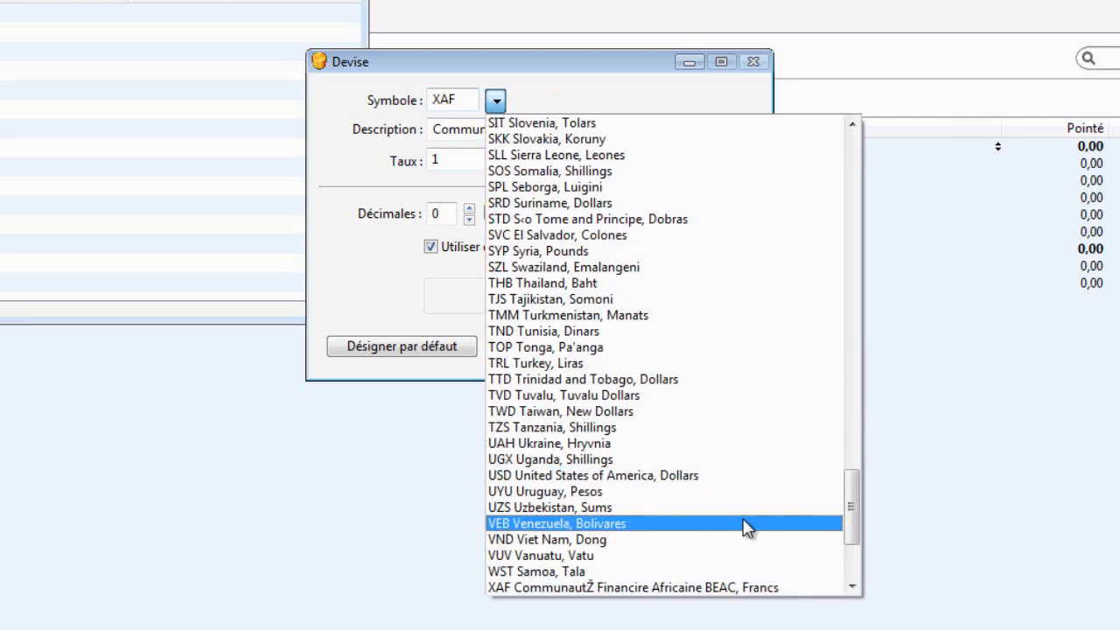
drag(855, 587, 729, 473)
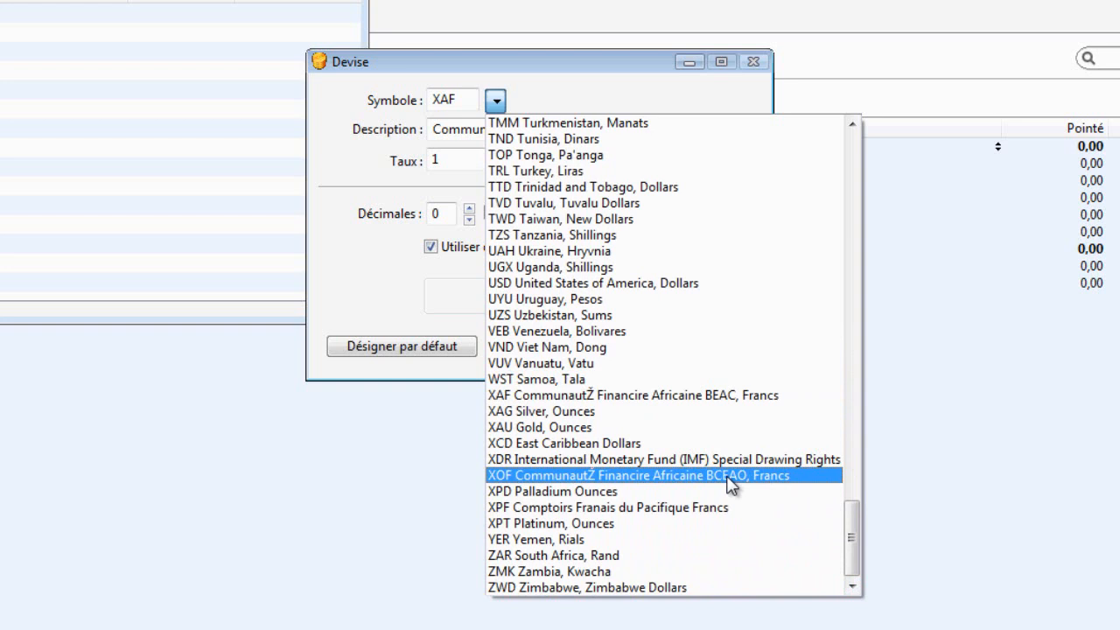
click(728, 479)
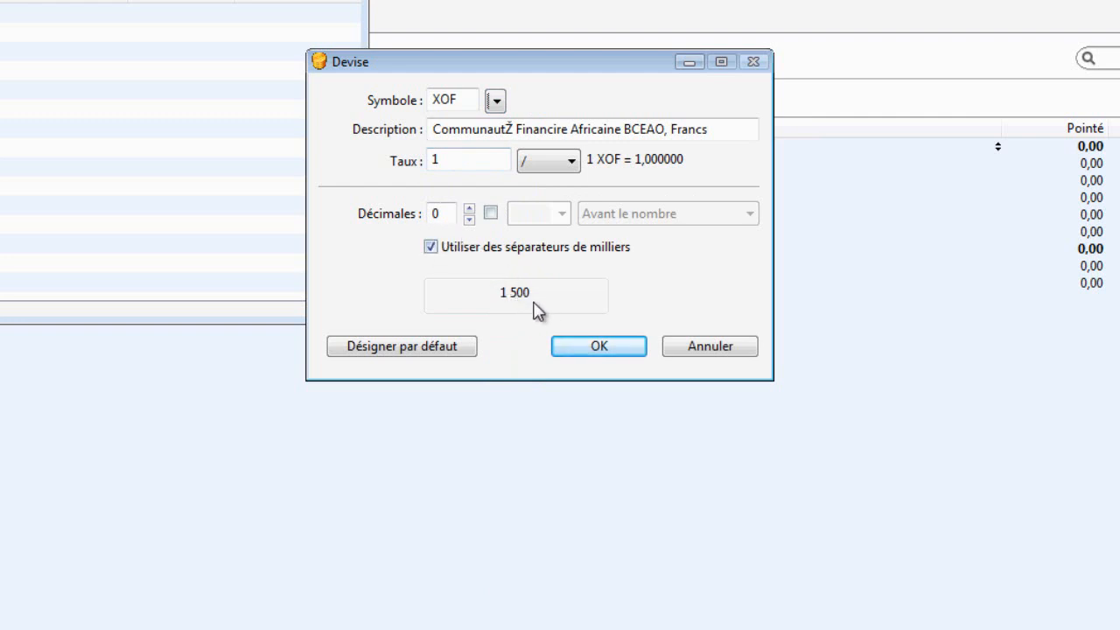
Make XOF the default currency, save it and close the currency list.
click(432, 356)
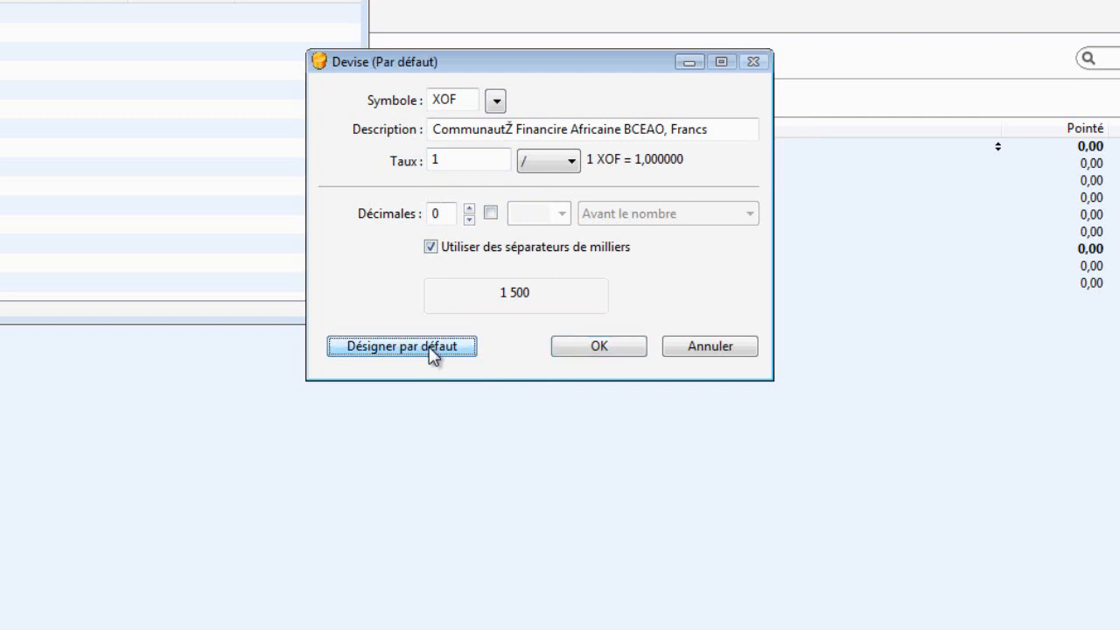
click(583, 354)
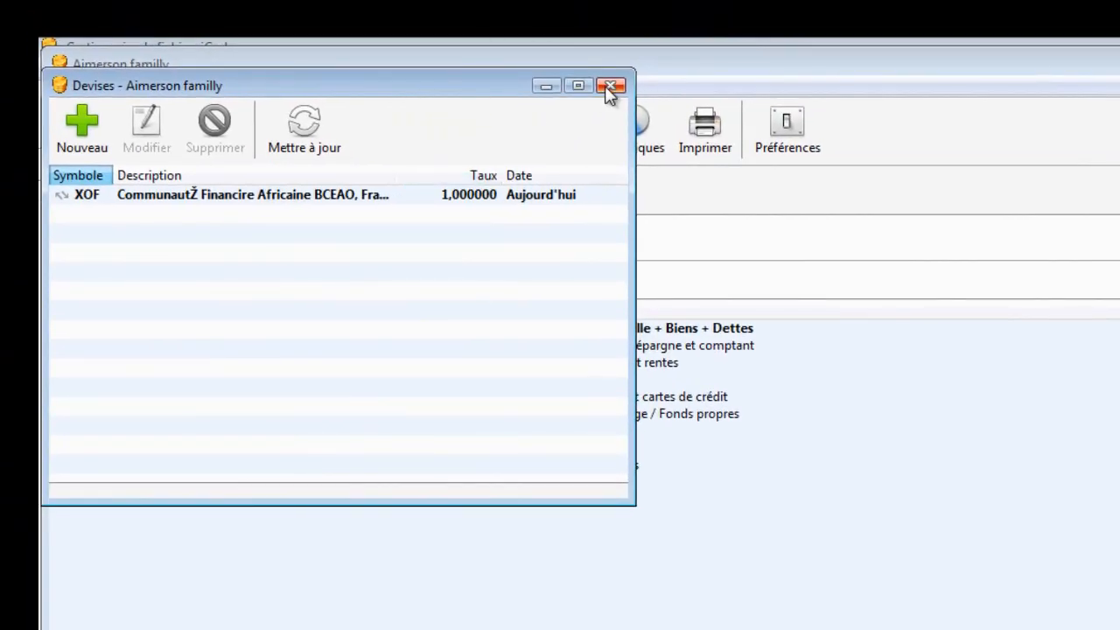
click(612, 85)
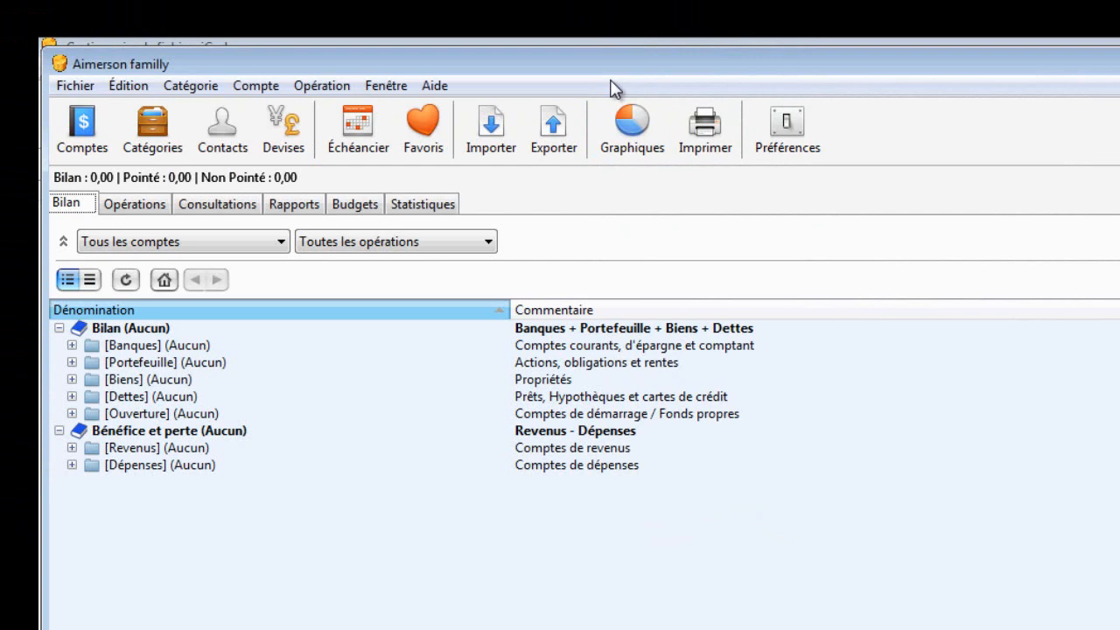
Set the number format in the preferences to 0 decimals and apply it.
click(787, 124)
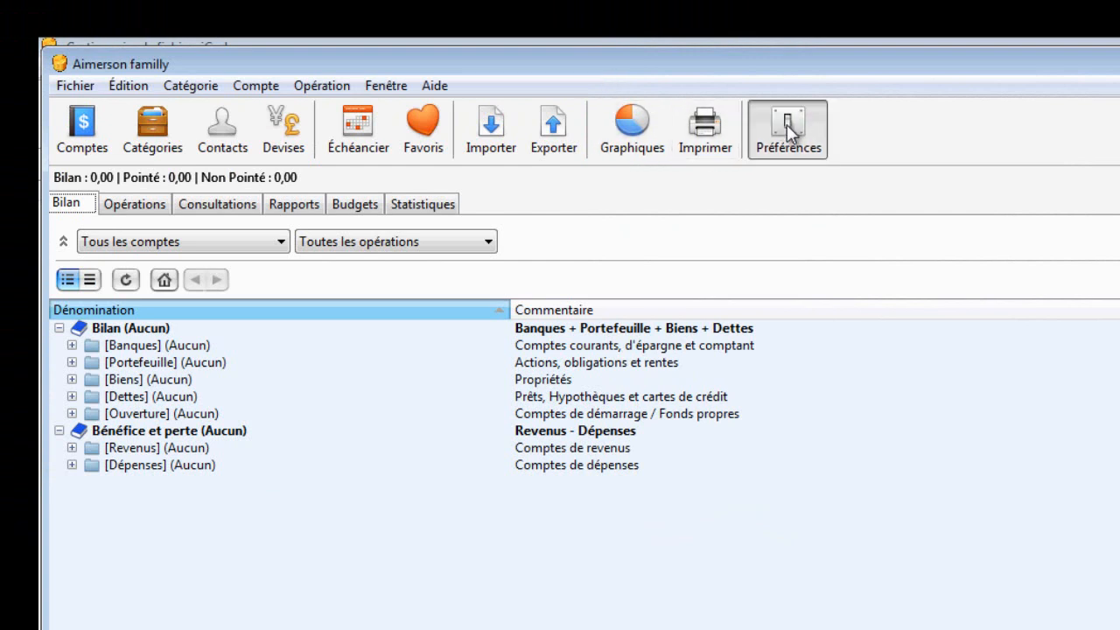
click(720, 298)
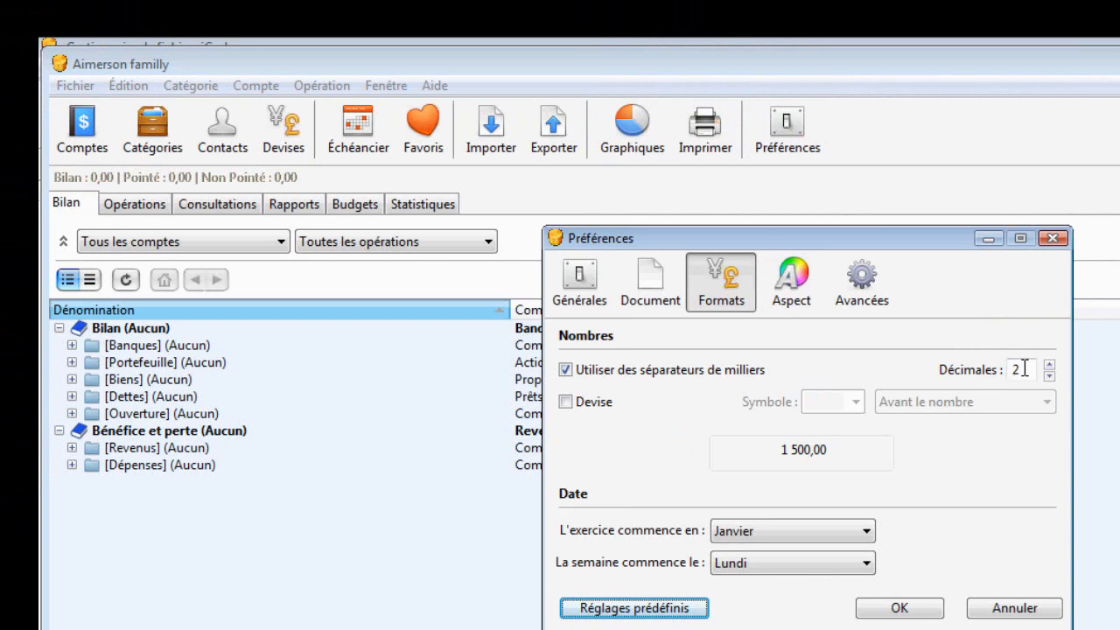
click(1050, 376)
click(1050, 376)
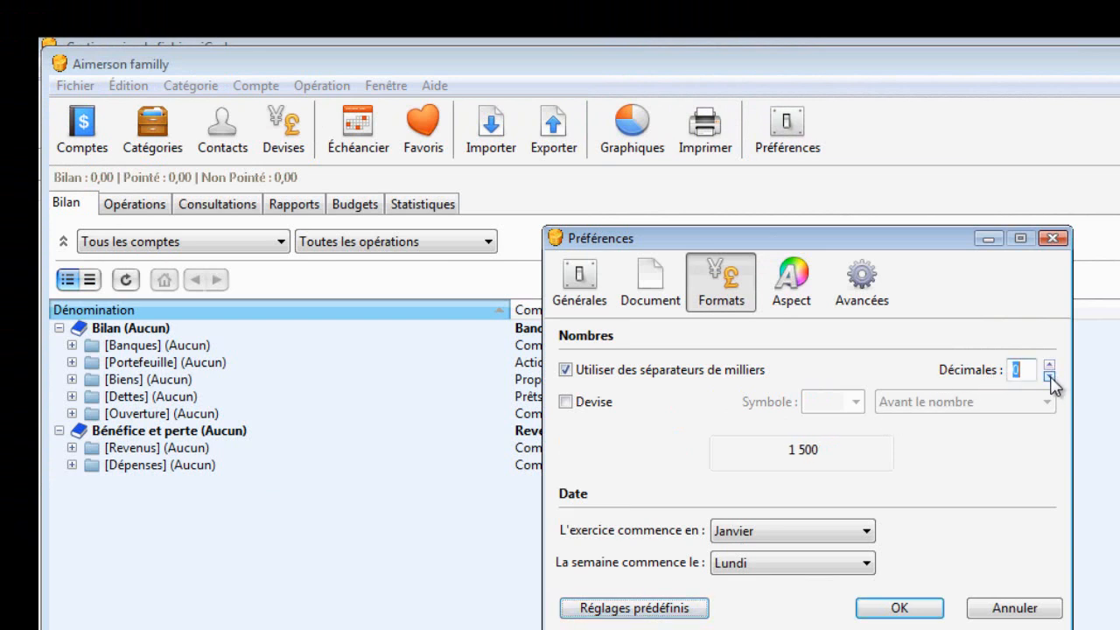
click(908, 607)
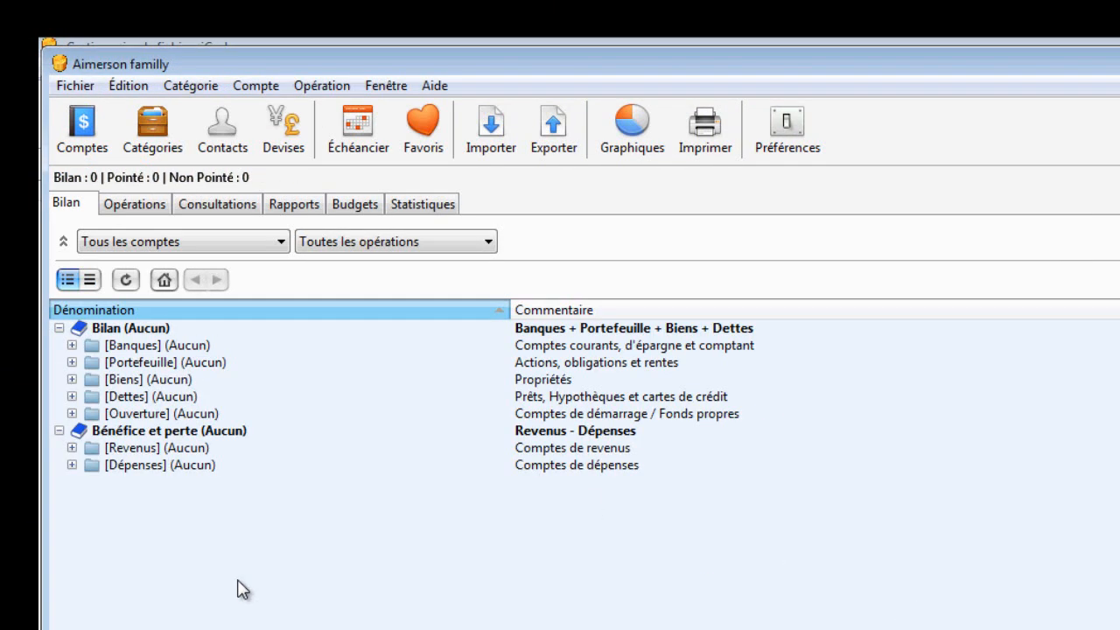
Open the document's category list and add a category named BANQUE of type Banques.
click(148, 133)
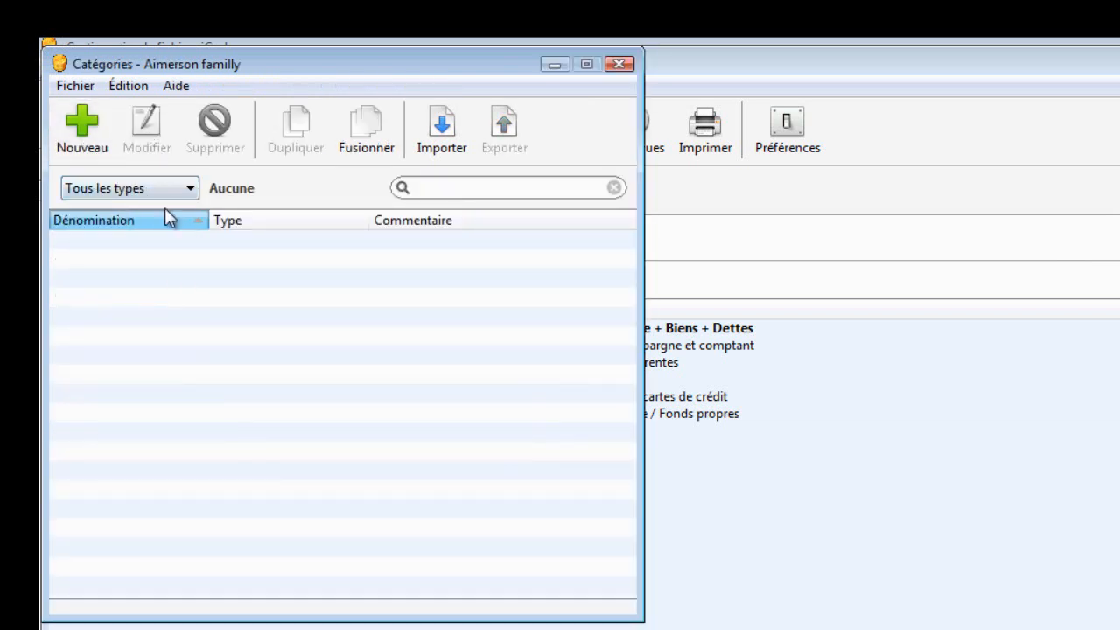
click(86, 128)
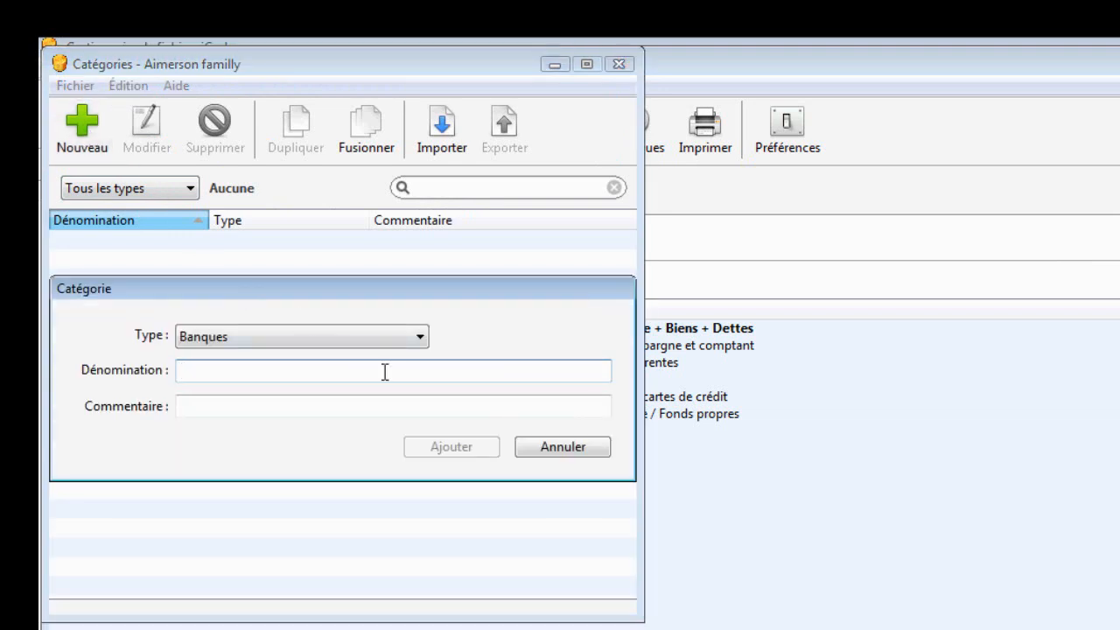
click(424, 339)
click(424, 339)
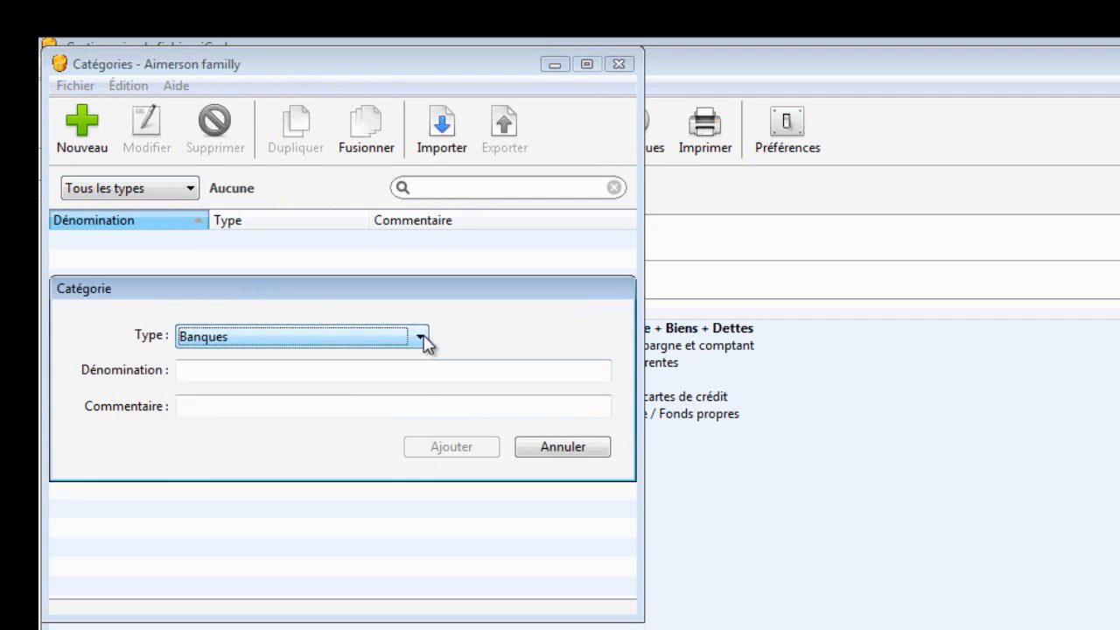
click(398, 376)
text(ban)
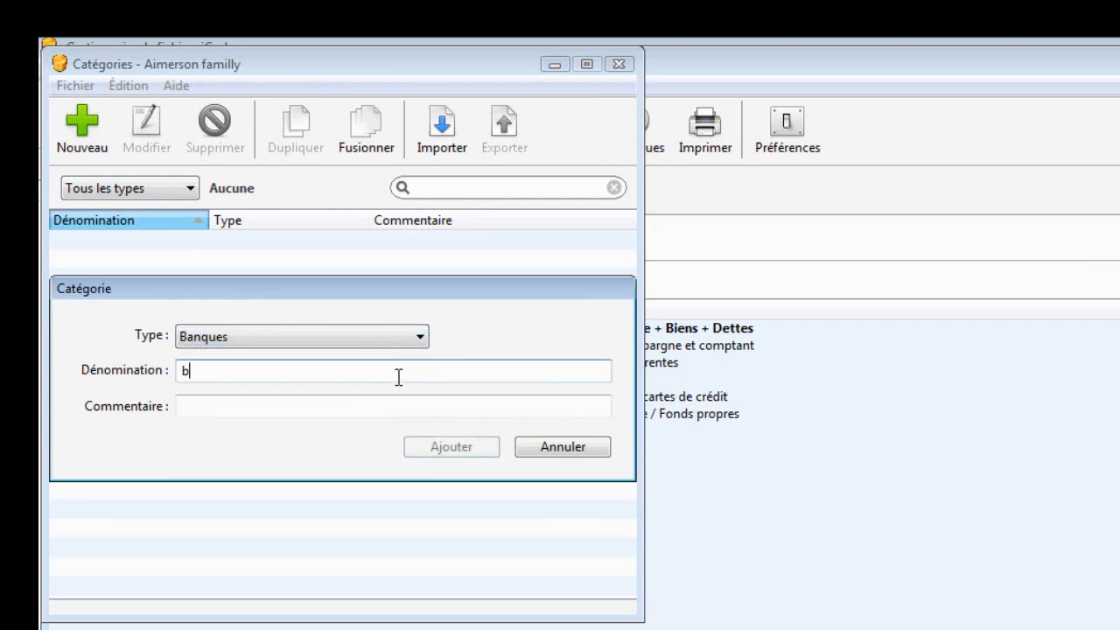
key(BackSpace)
key(BackSpace)
key(BackSpace)
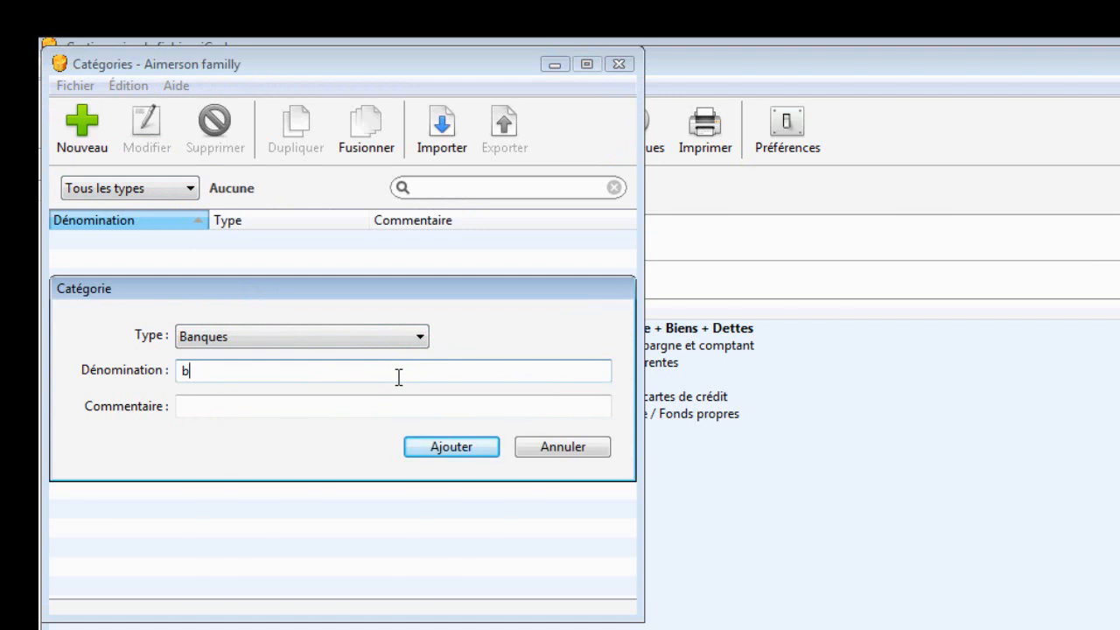
text(ba)
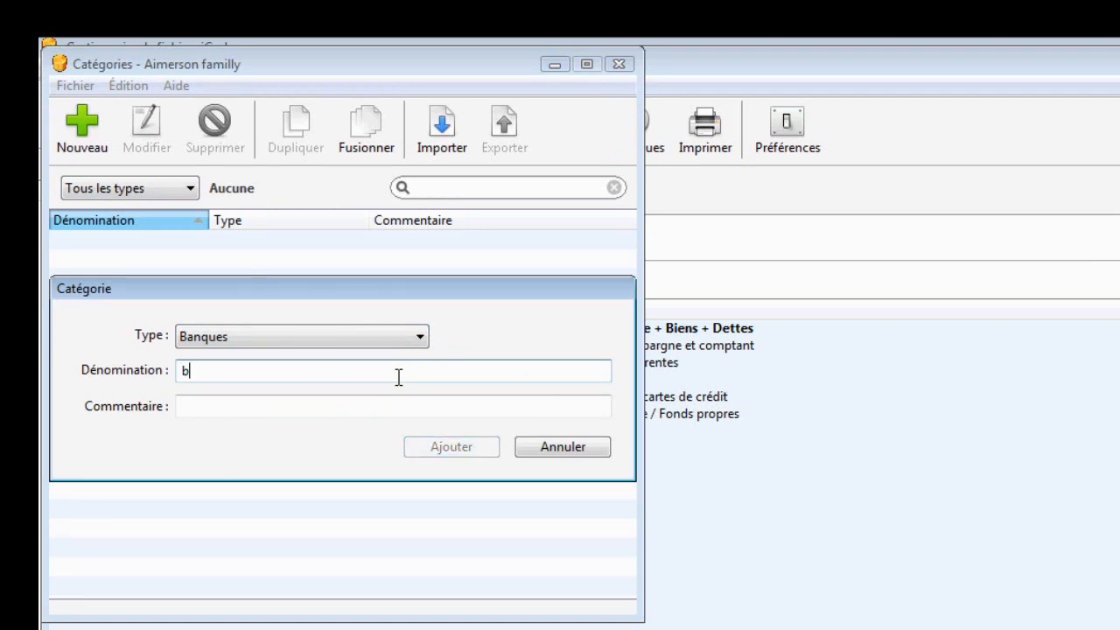
key(BackSpace)
key(BackSpace)
text(BANQUE)
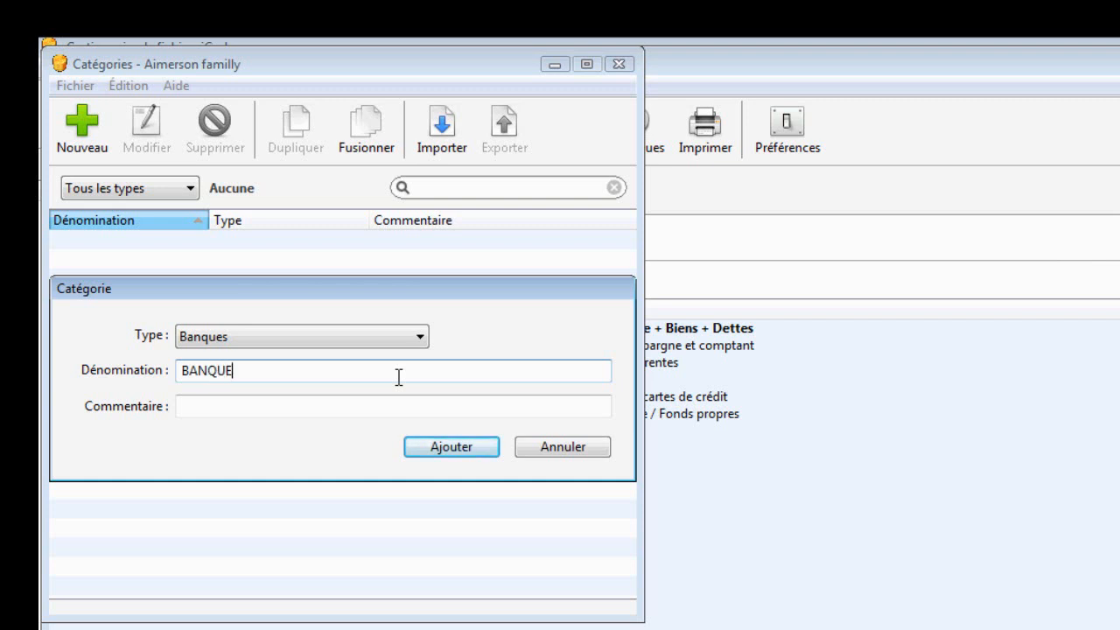
click(433, 449)
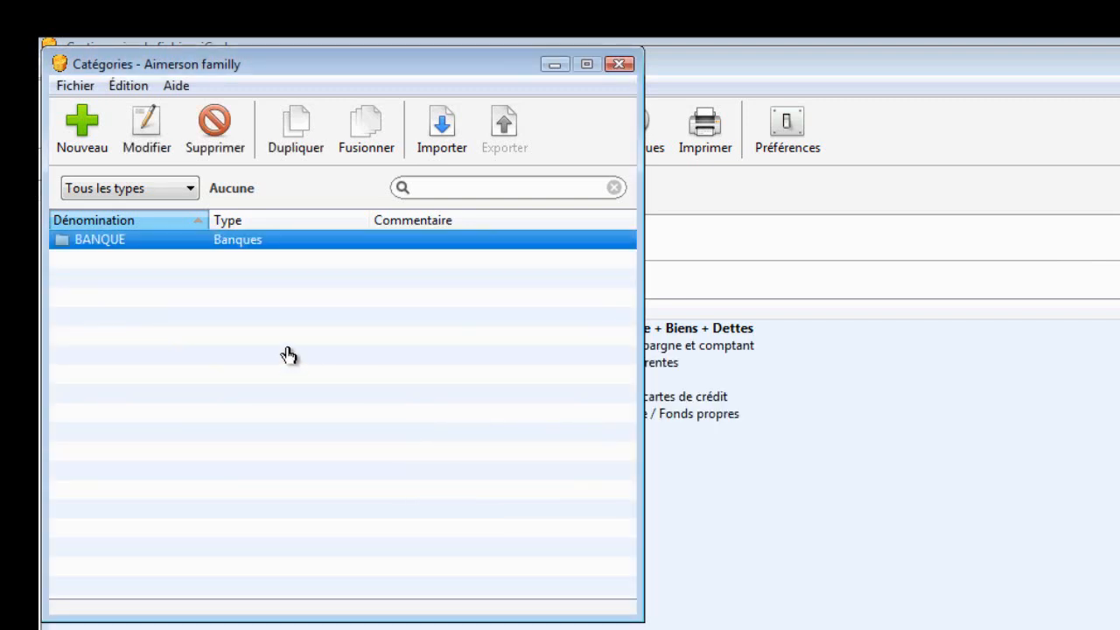
Add a category named VENTE of type Revenus.
click(95, 132)
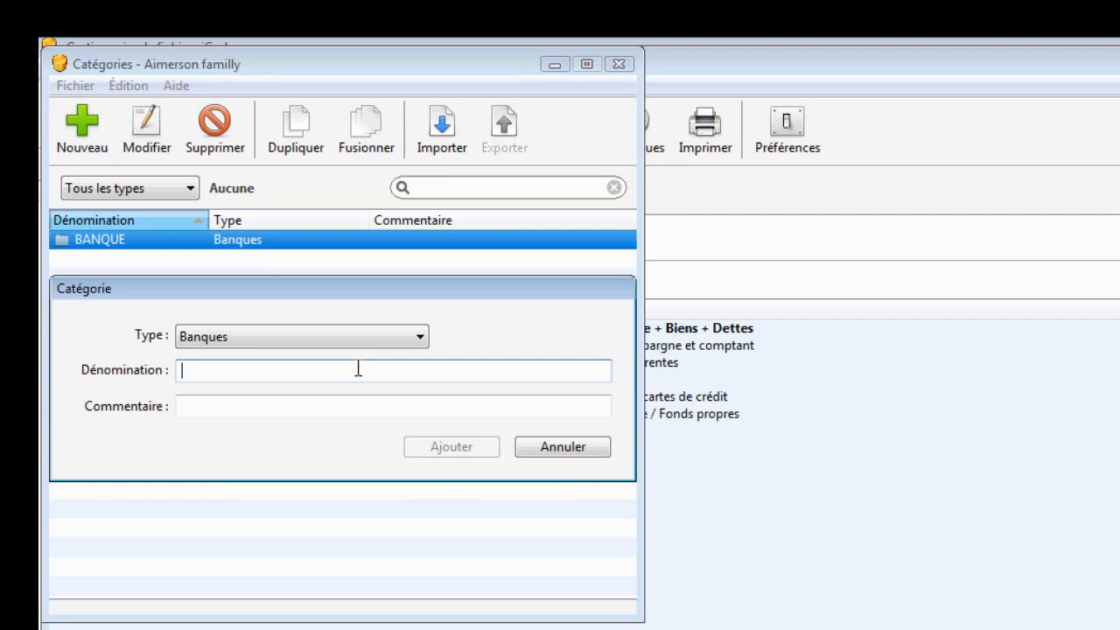
text(VENTE)
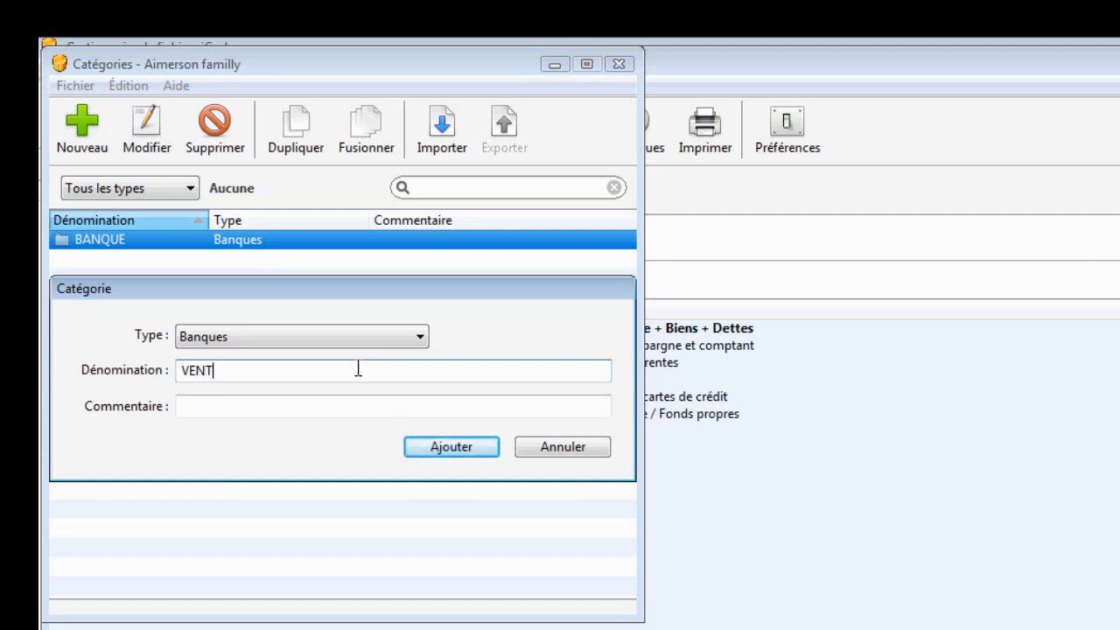
click(420, 338)
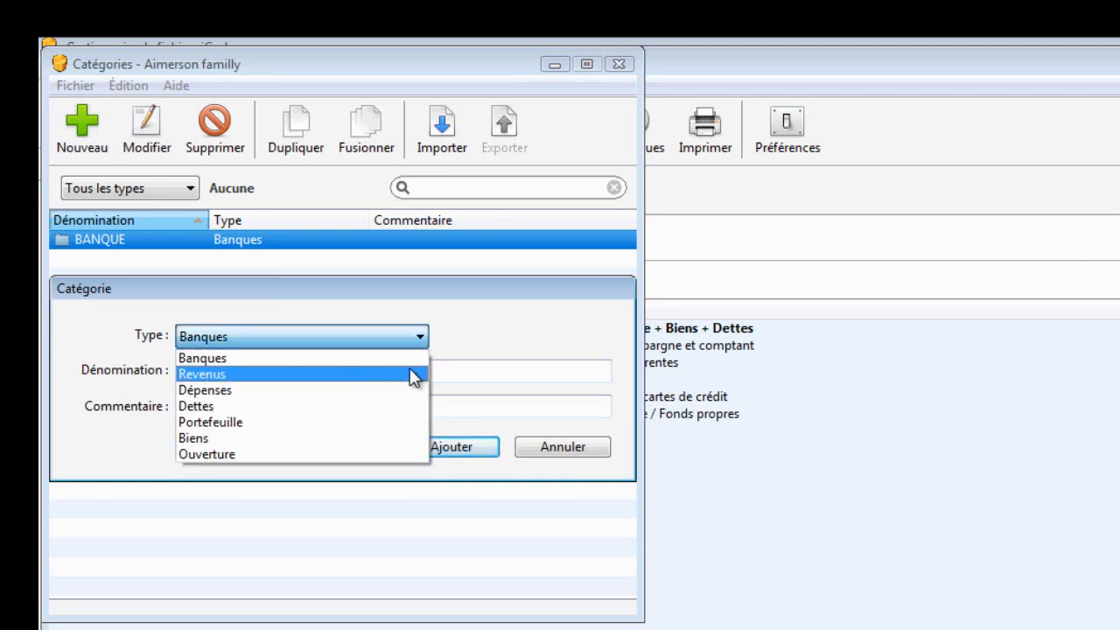
click(413, 375)
click(452, 453)
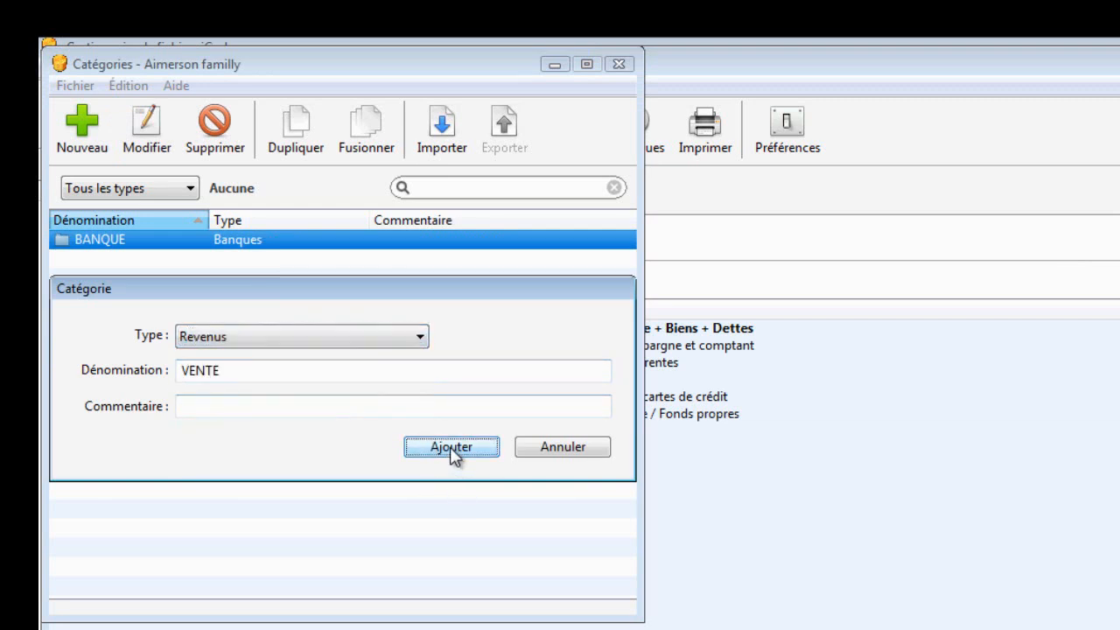
Delete the VENTE category from the category list and confirm the deletion.
click(98, 147)
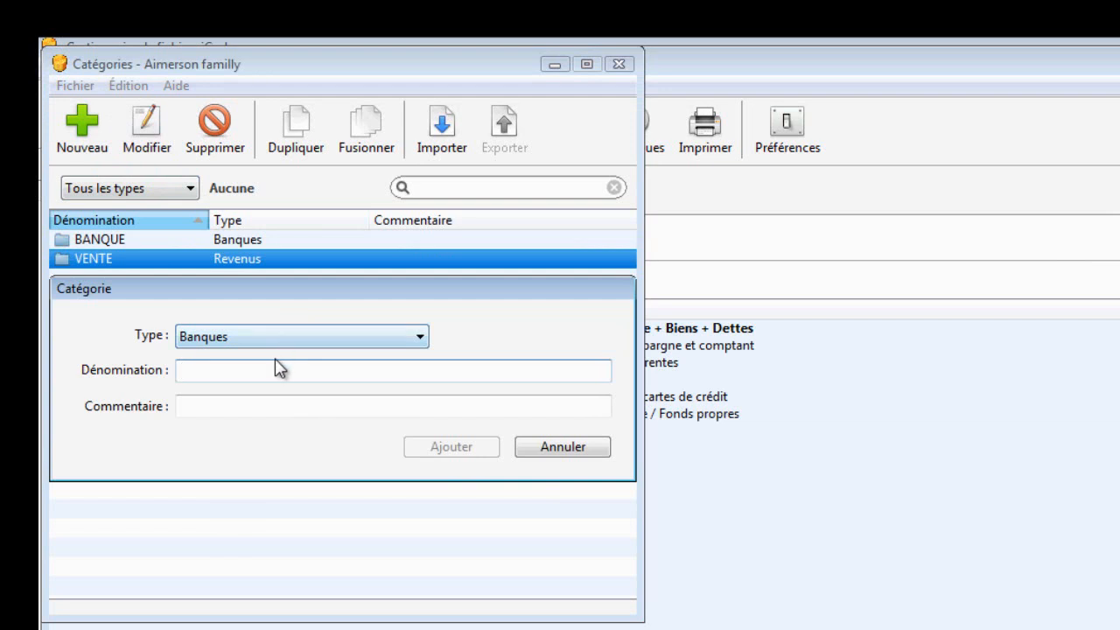
click(557, 448)
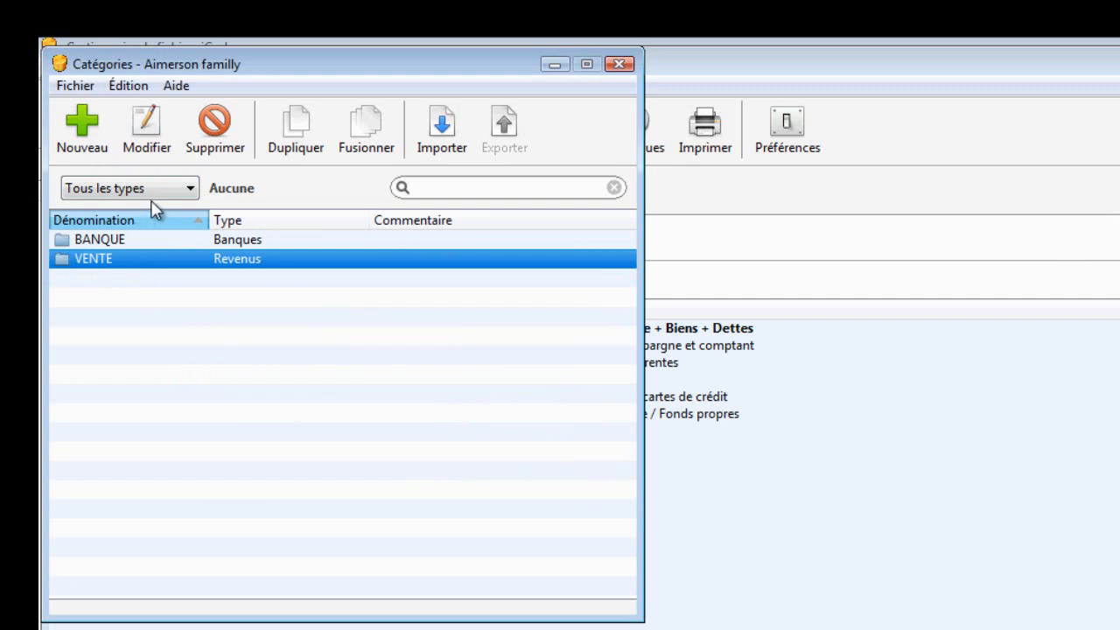
click(203, 142)
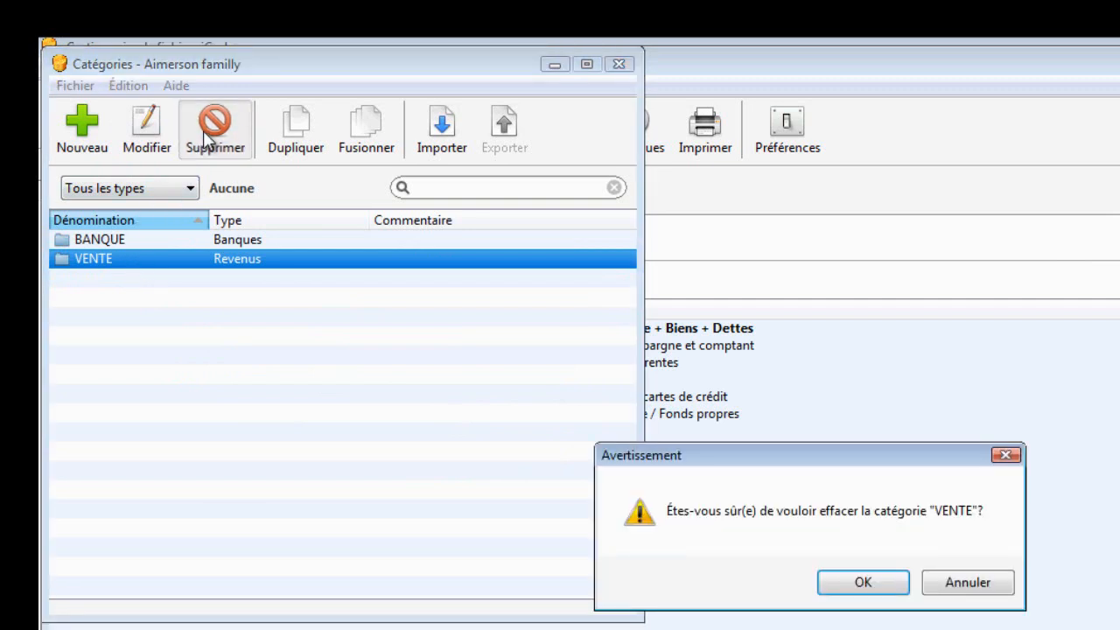
click(865, 588)
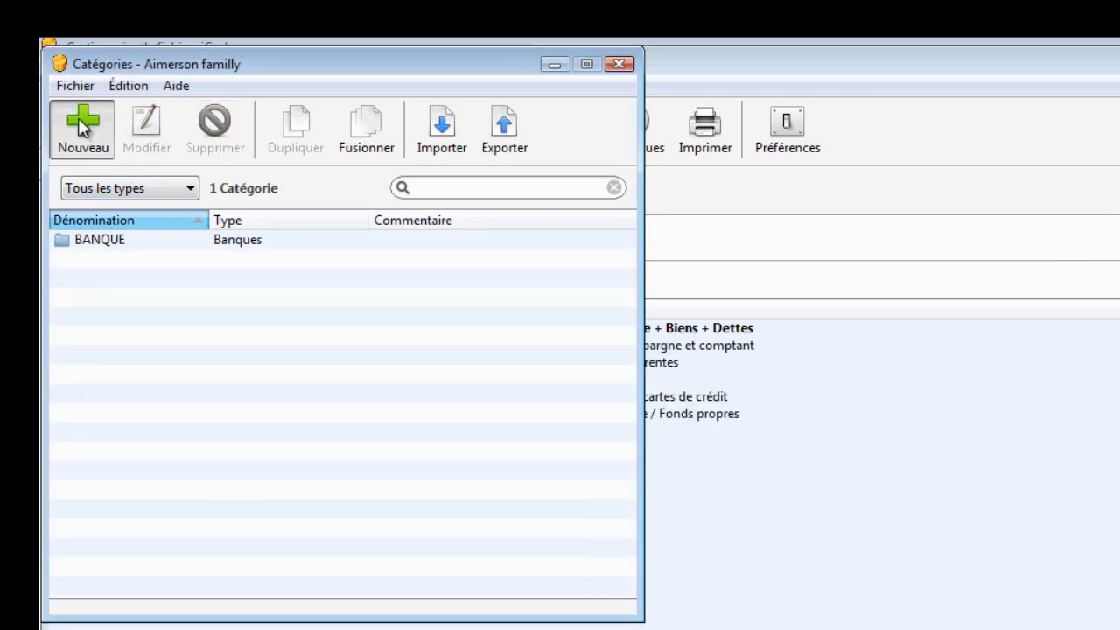
Add a category named PRODUITS of type Revenus.
click(82, 132)
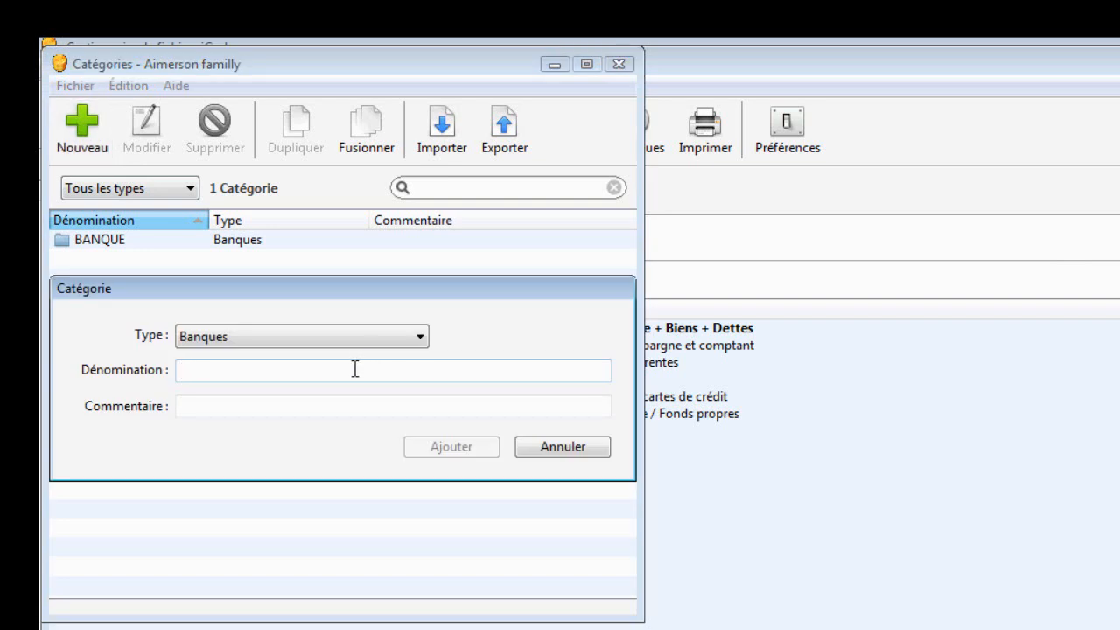
text(PRODUIT)
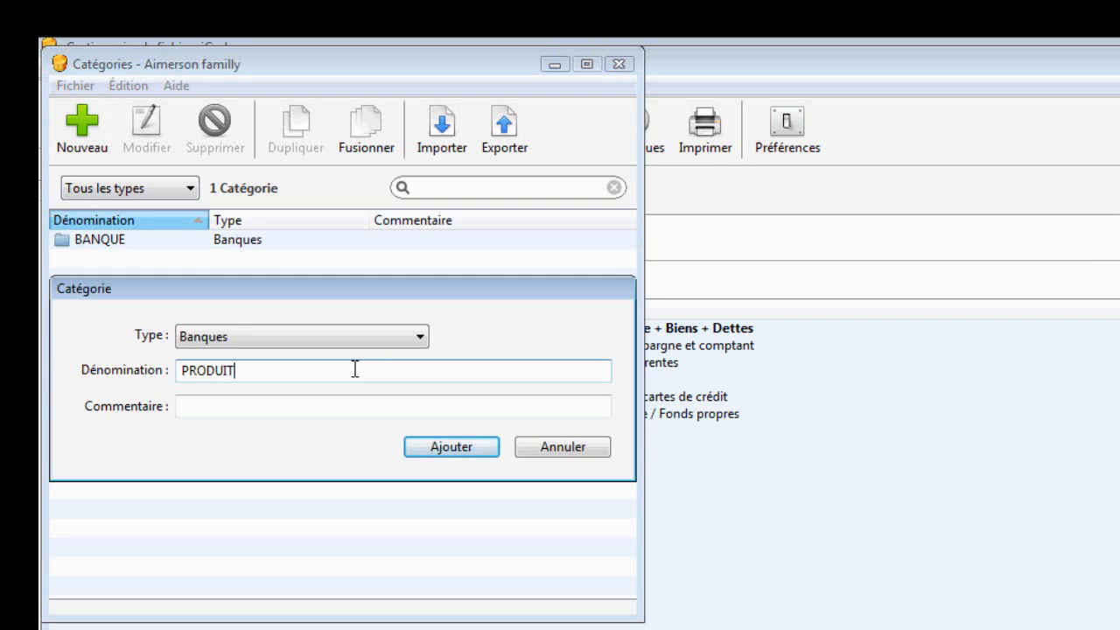
click(419, 342)
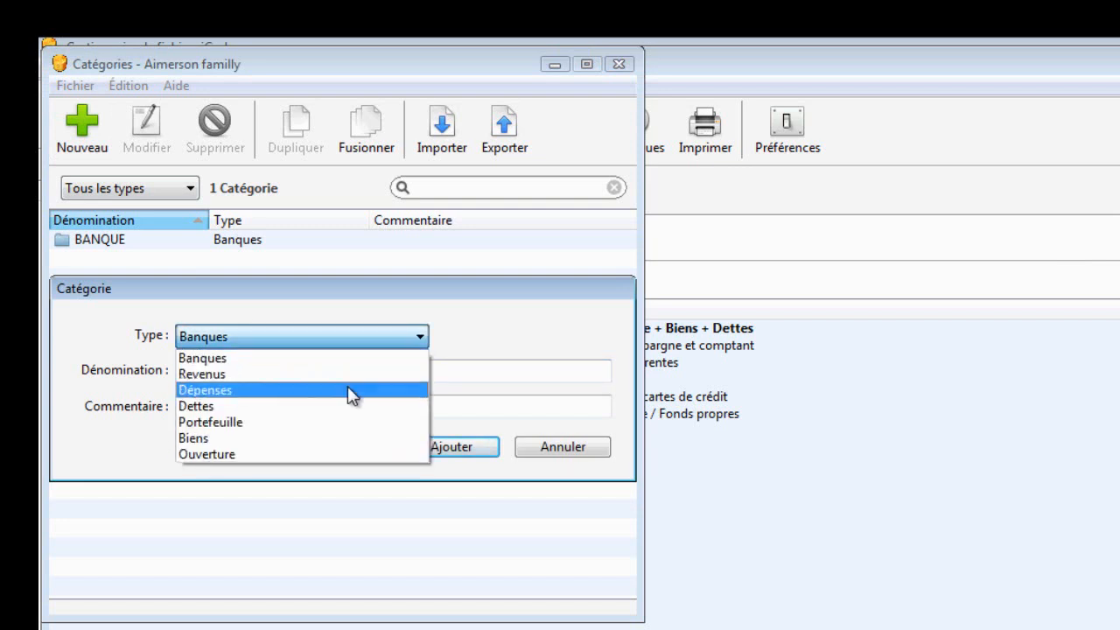
key(Up)
key(Return)
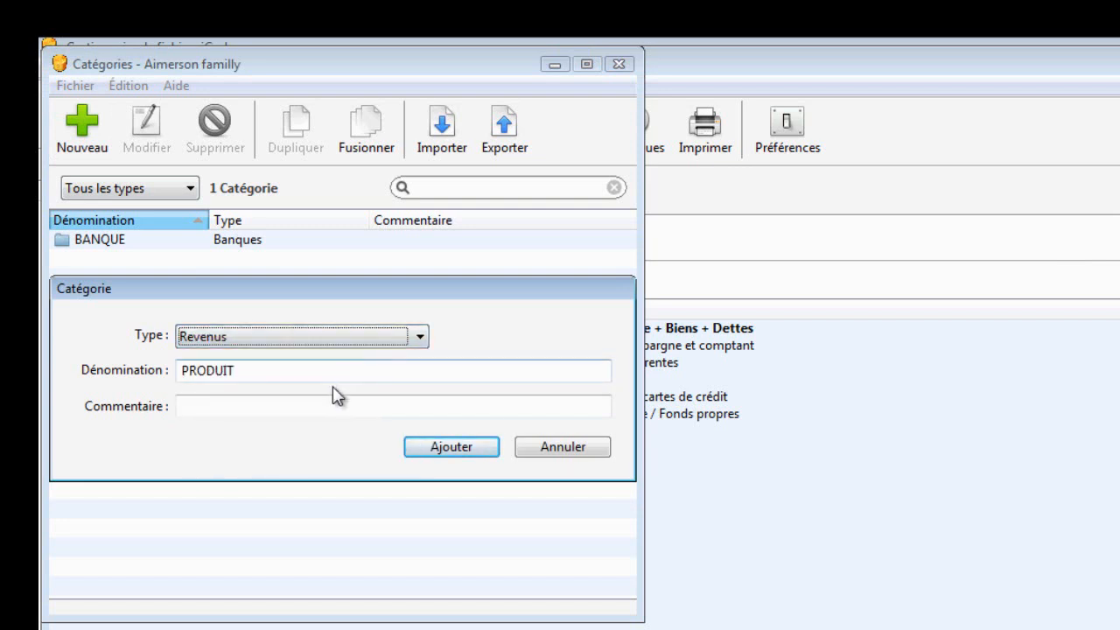
click(235, 373)
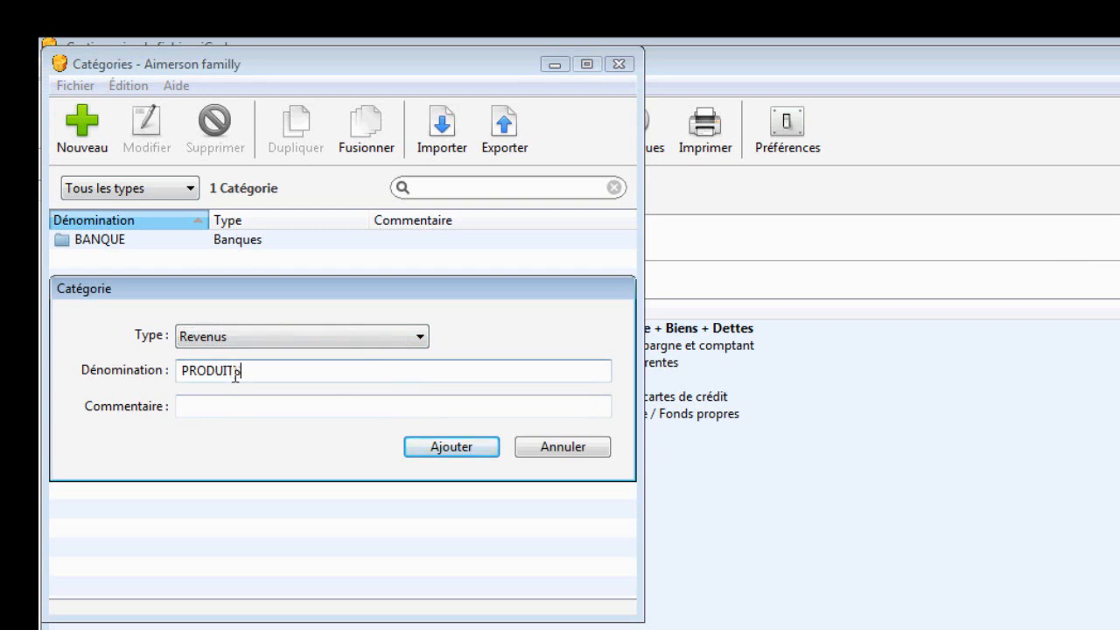
click(454, 449)
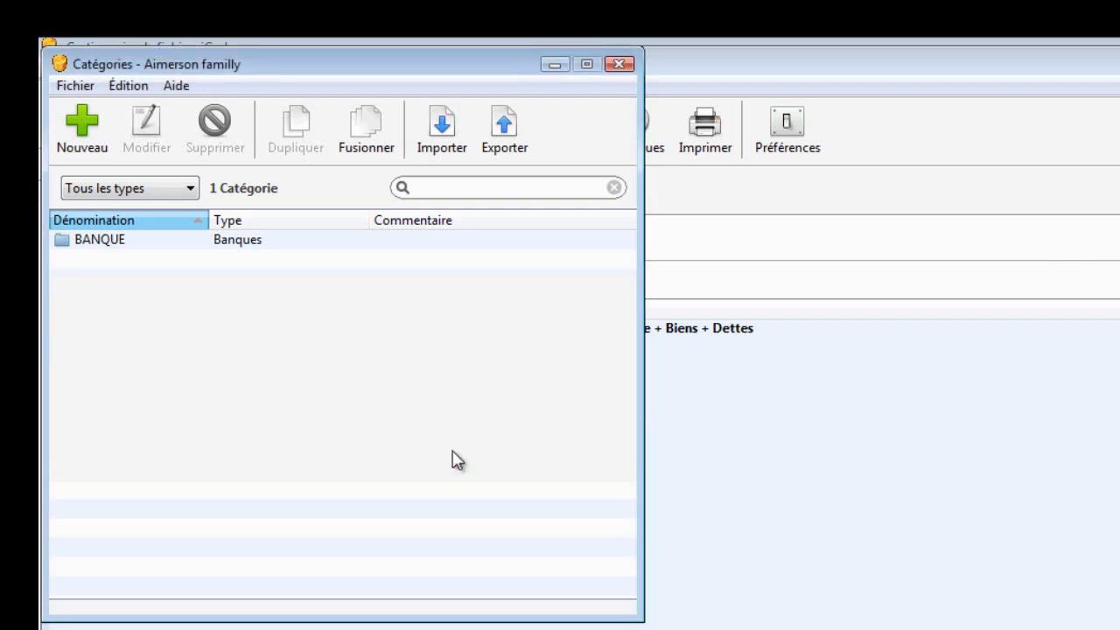
Add a category named DEPENSES of type Dépenses.
click(188, 190)
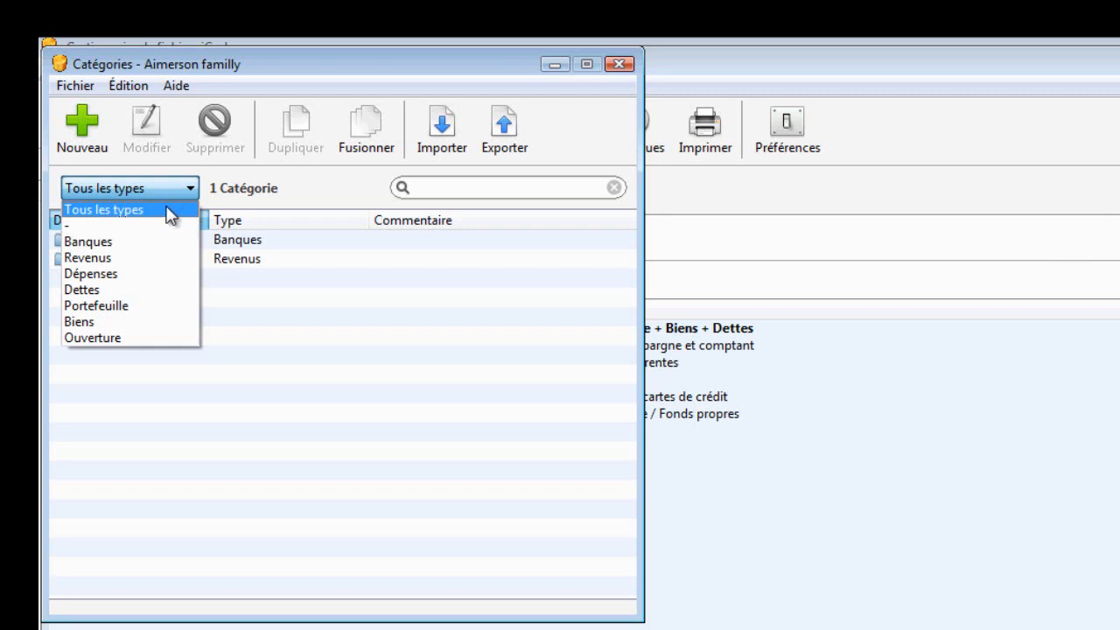
click(92, 130)
click(92, 130)
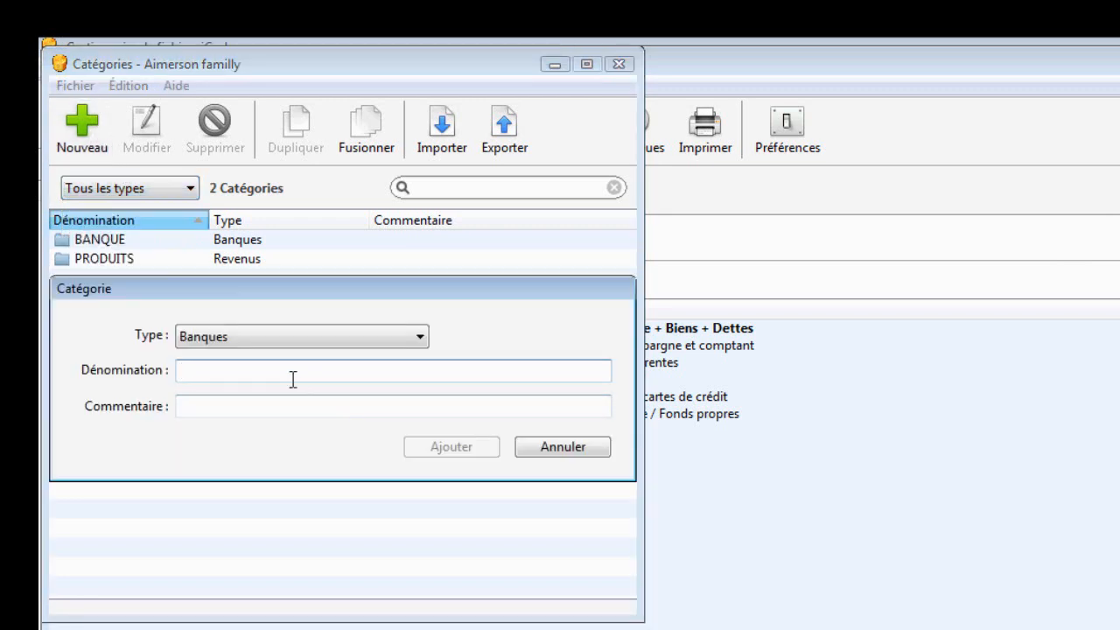
text(DEPENSES)
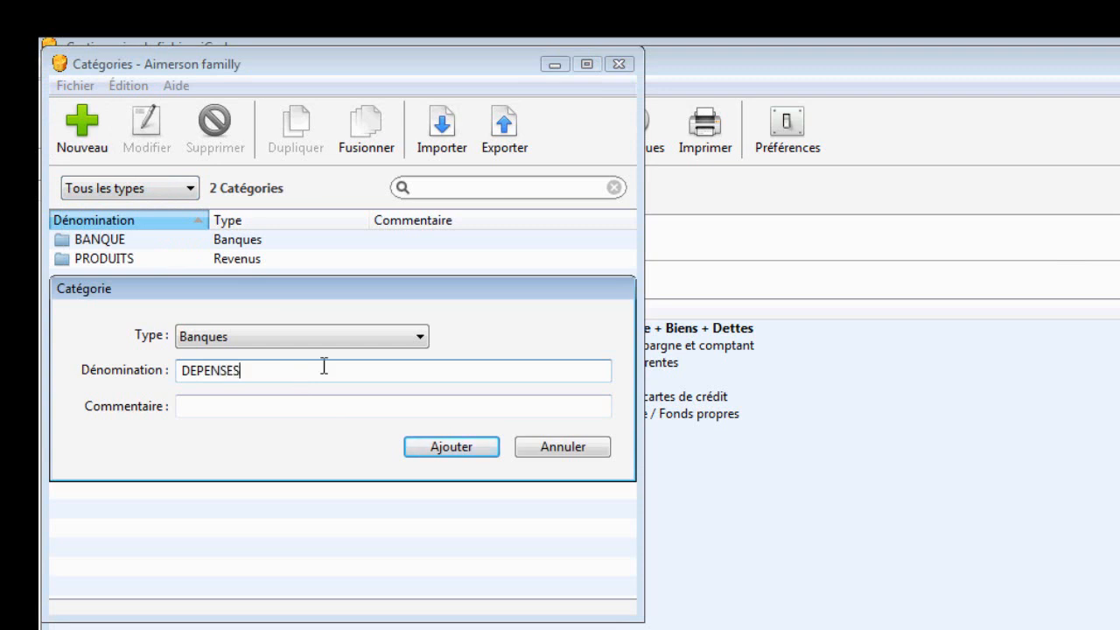
click(420, 337)
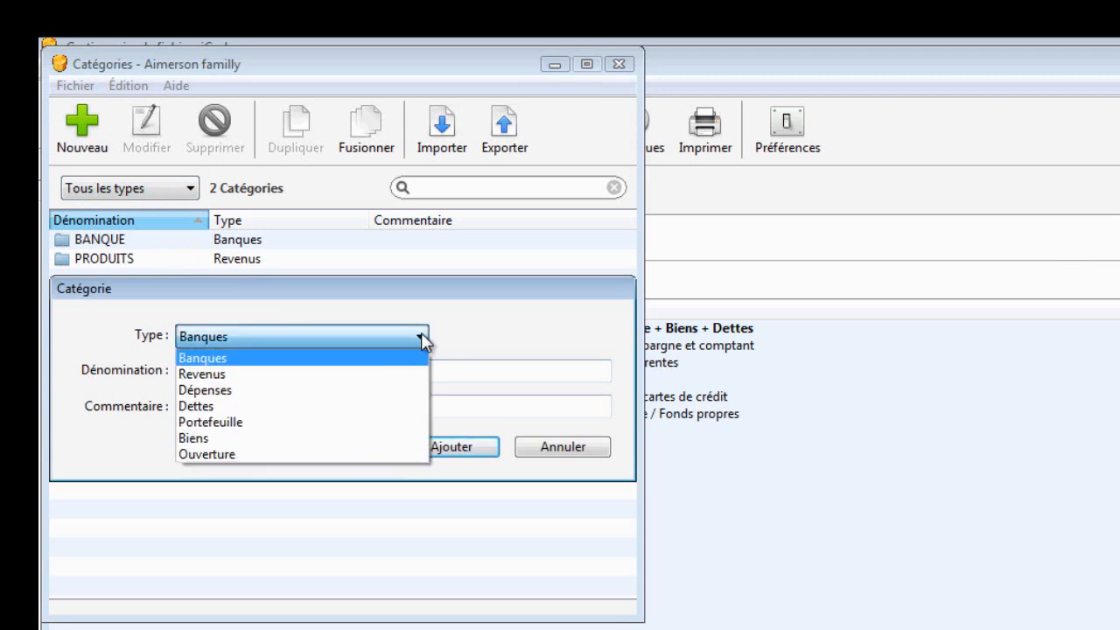
click(398, 391)
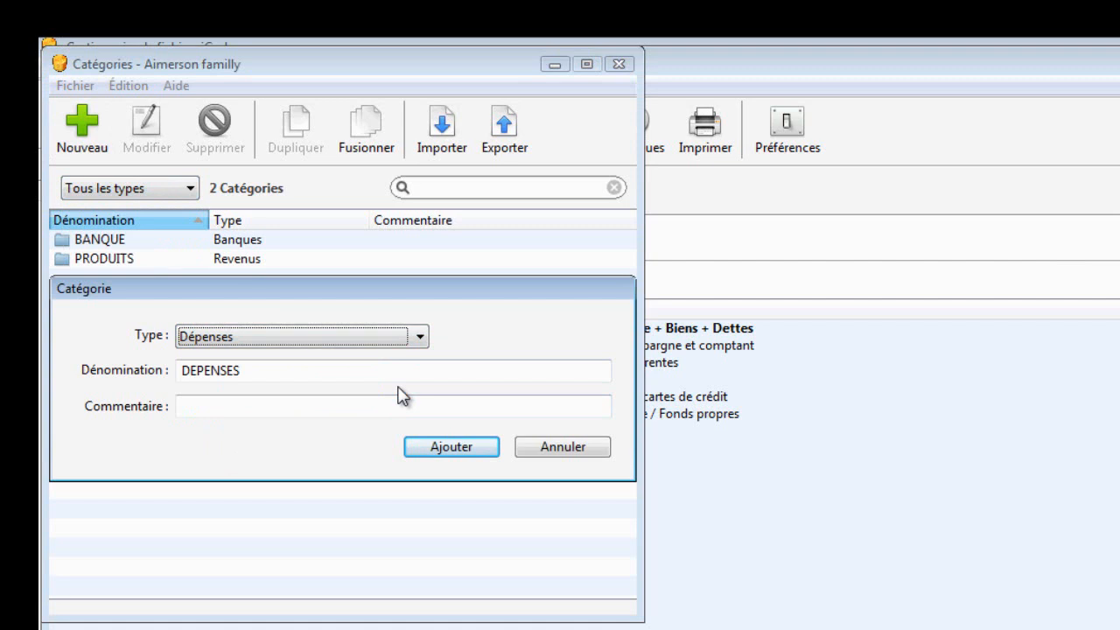
click(439, 450)
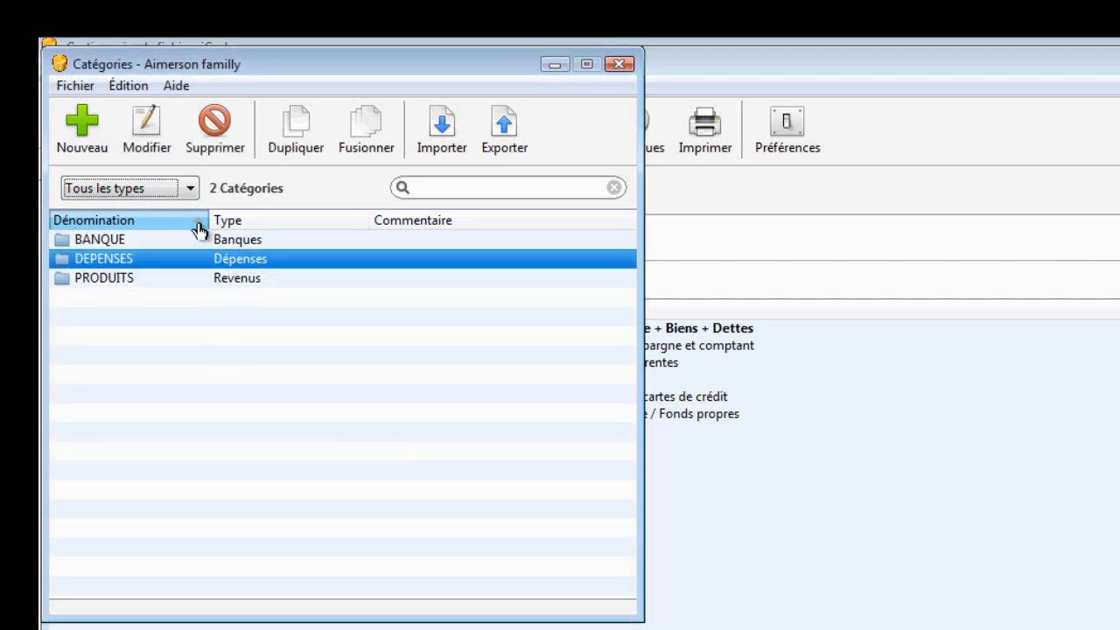
click(85, 115)
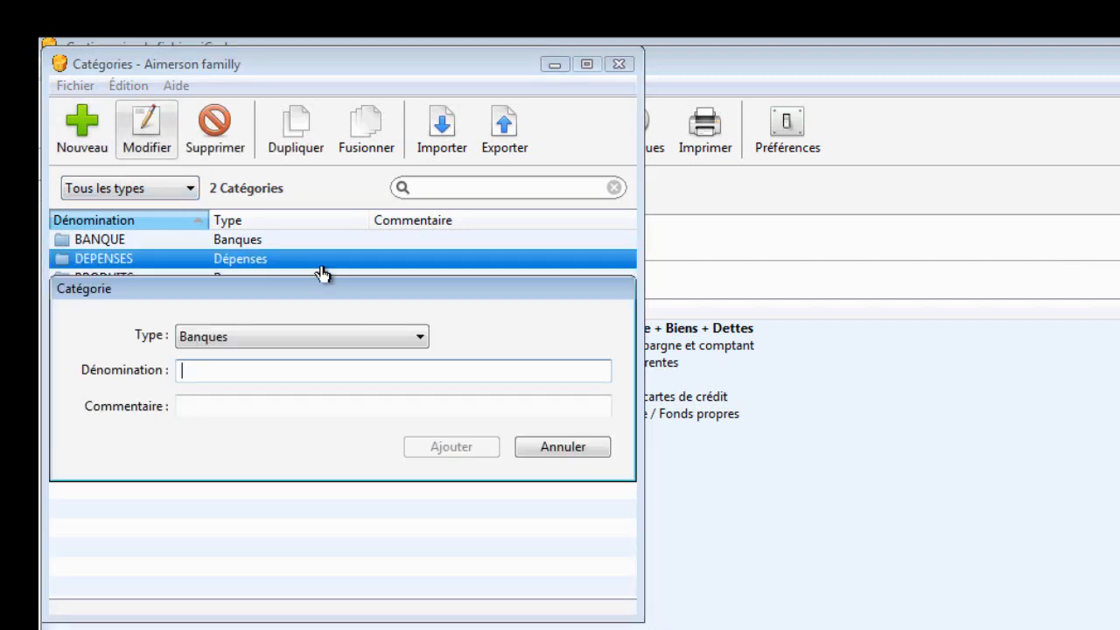
click(421, 339)
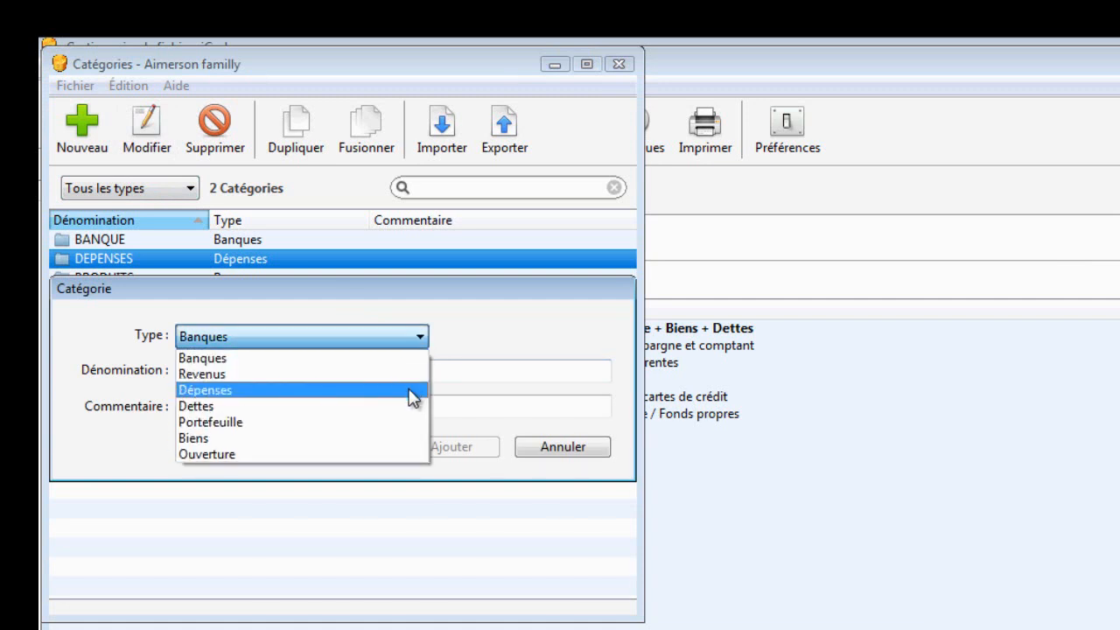
click(454, 311)
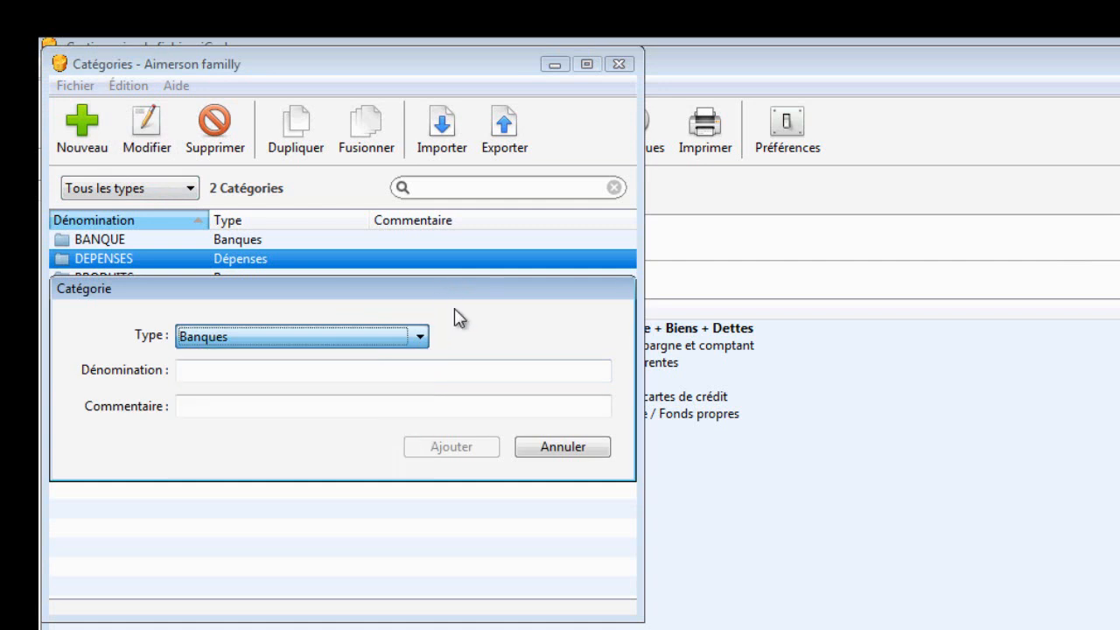
click(556, 457)
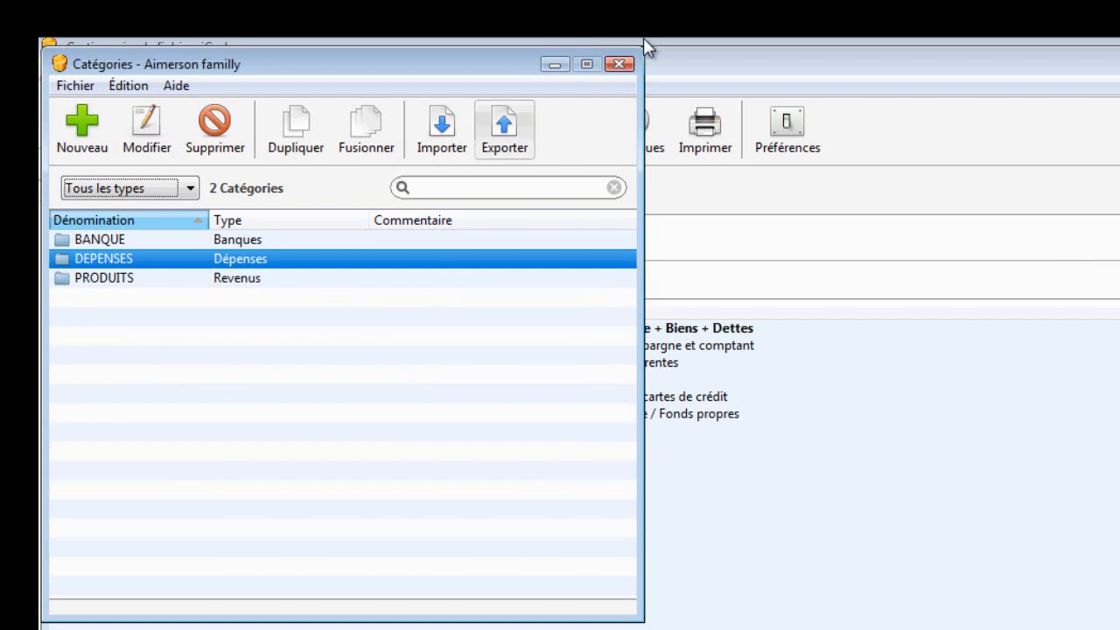
Add a bank account named CBAO of type Banques in the BANQUE category with an opening balance of 125 000.
click(618, 64)
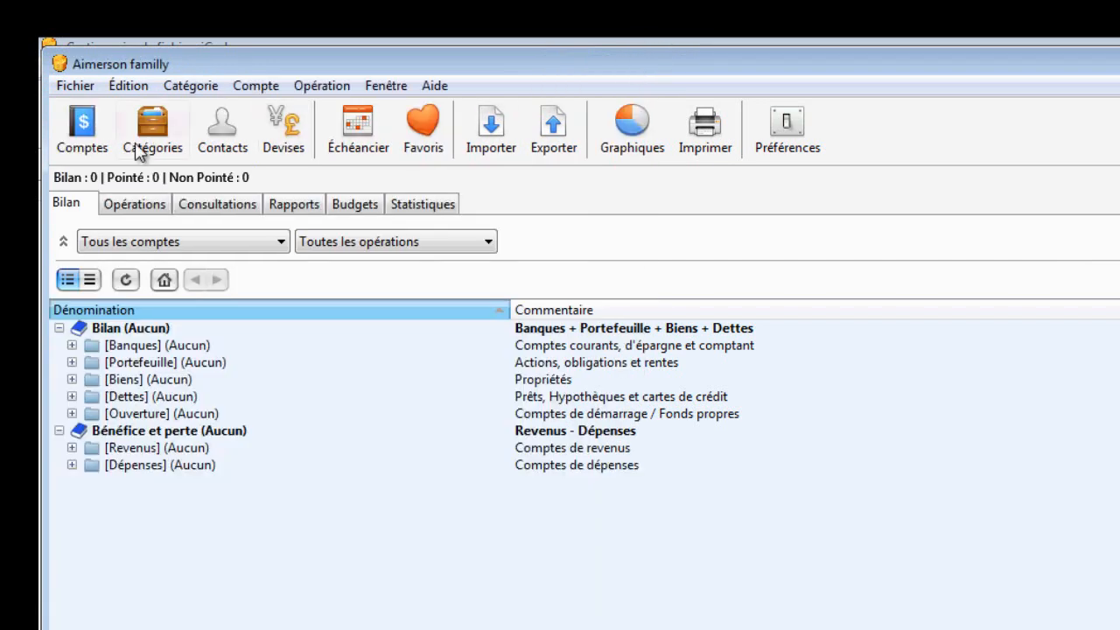
click(83, 131)
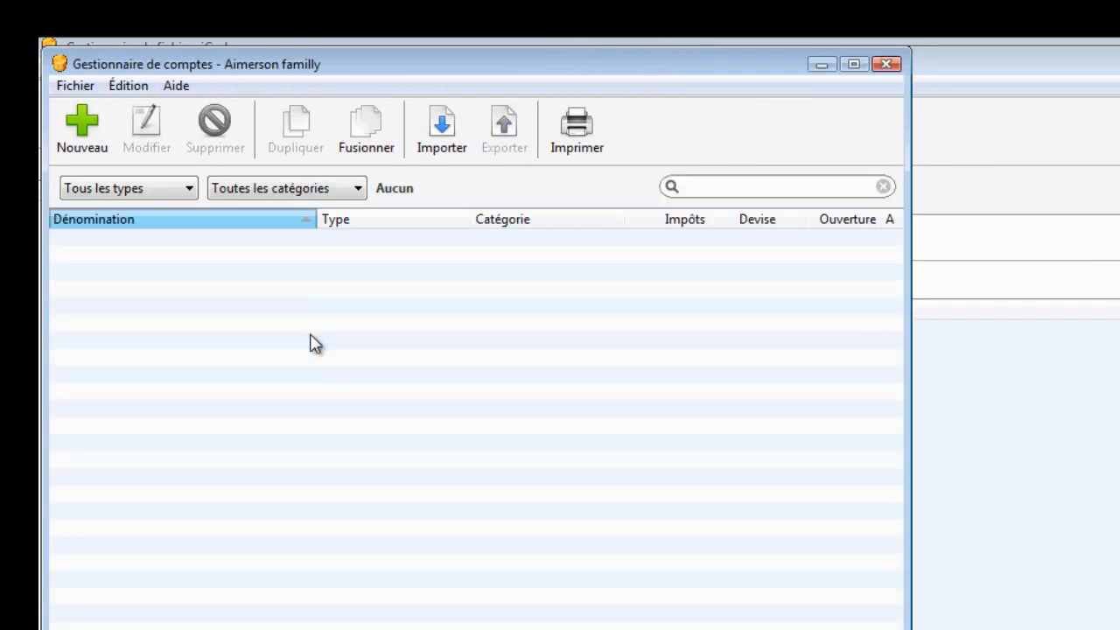
click(81, 140)
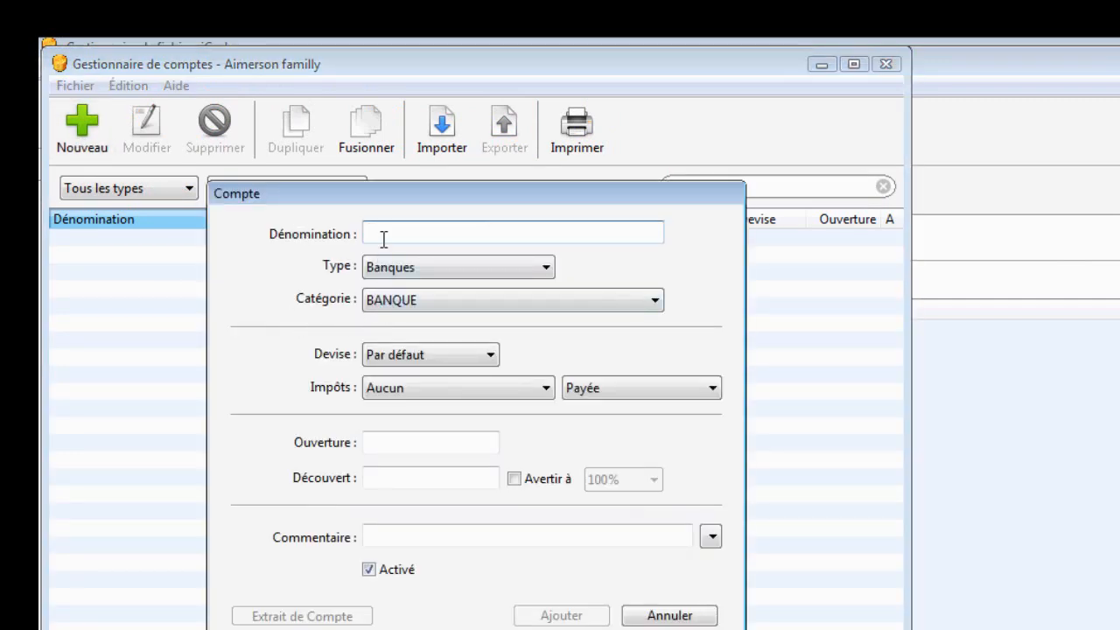
text(B)
key(BackSpace)
text(CBAO)
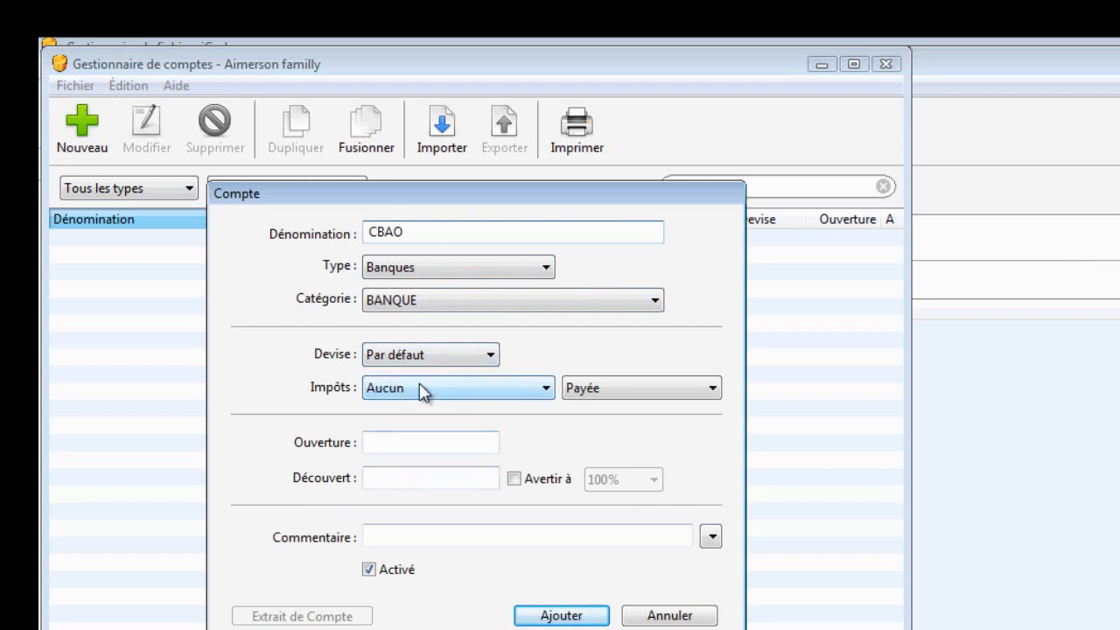
click(393, 443)
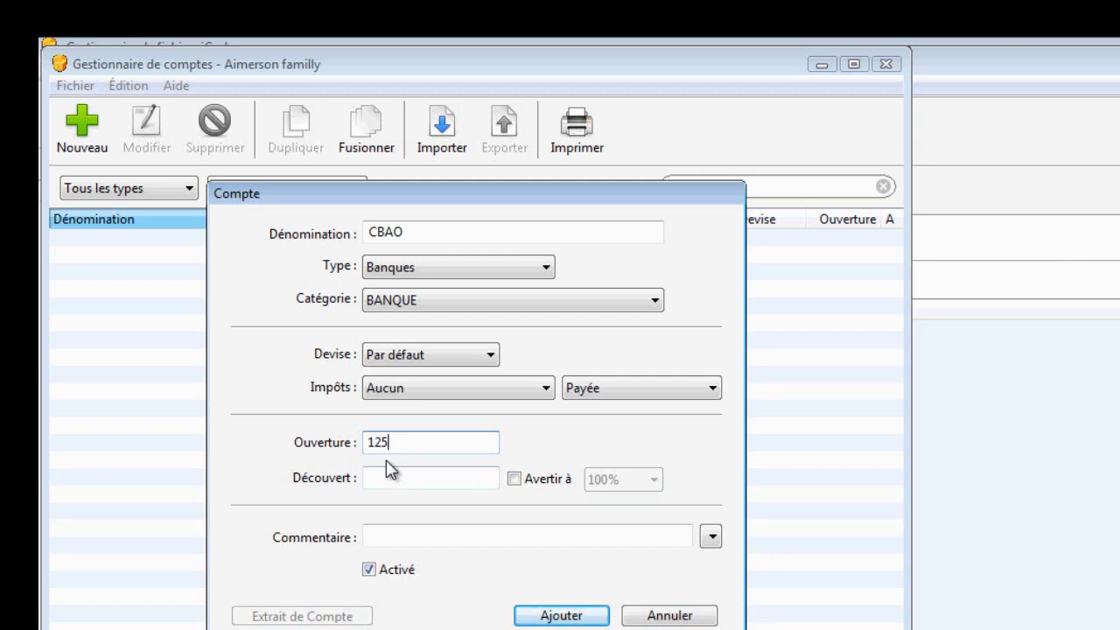
click(561, 616)
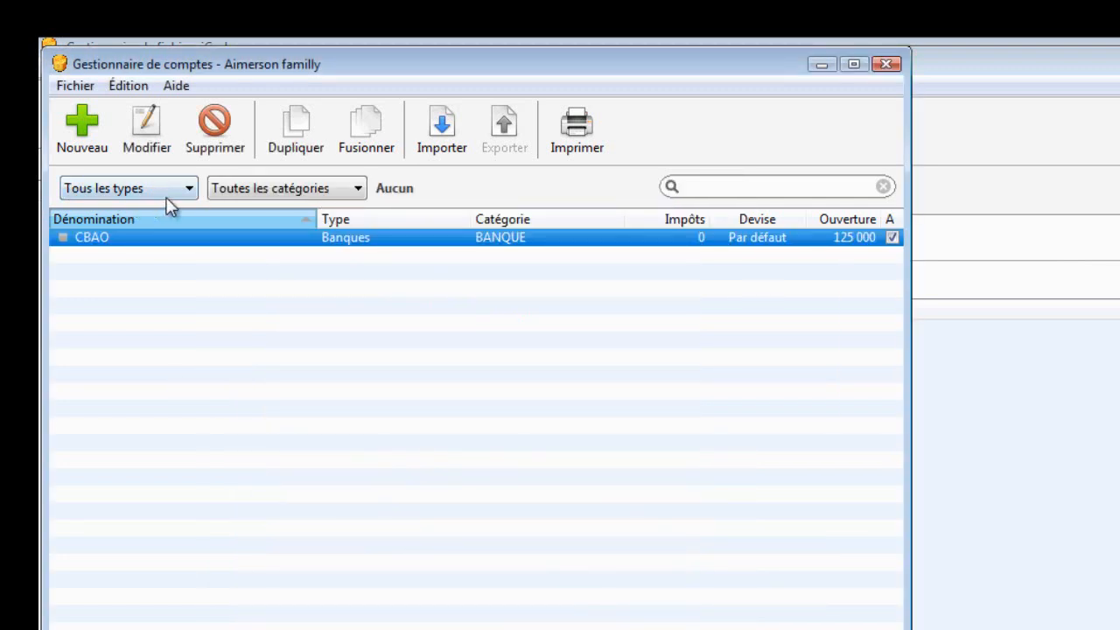
Add an account named SALAIRE of type Revenus in the PRODUITS category.
click(77, 128)
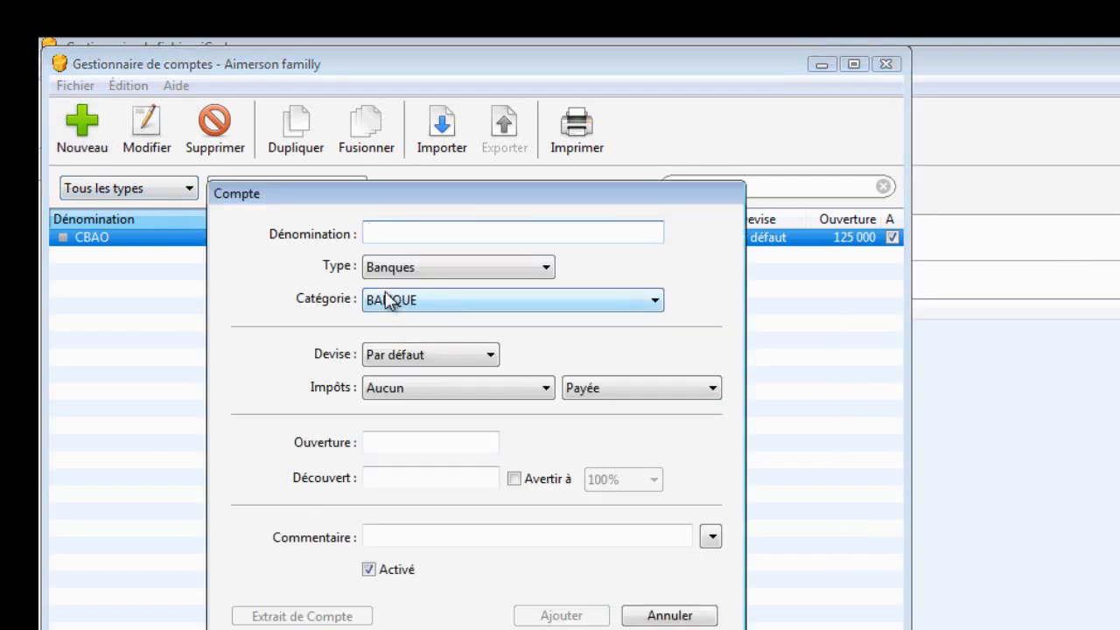
text(SALA)
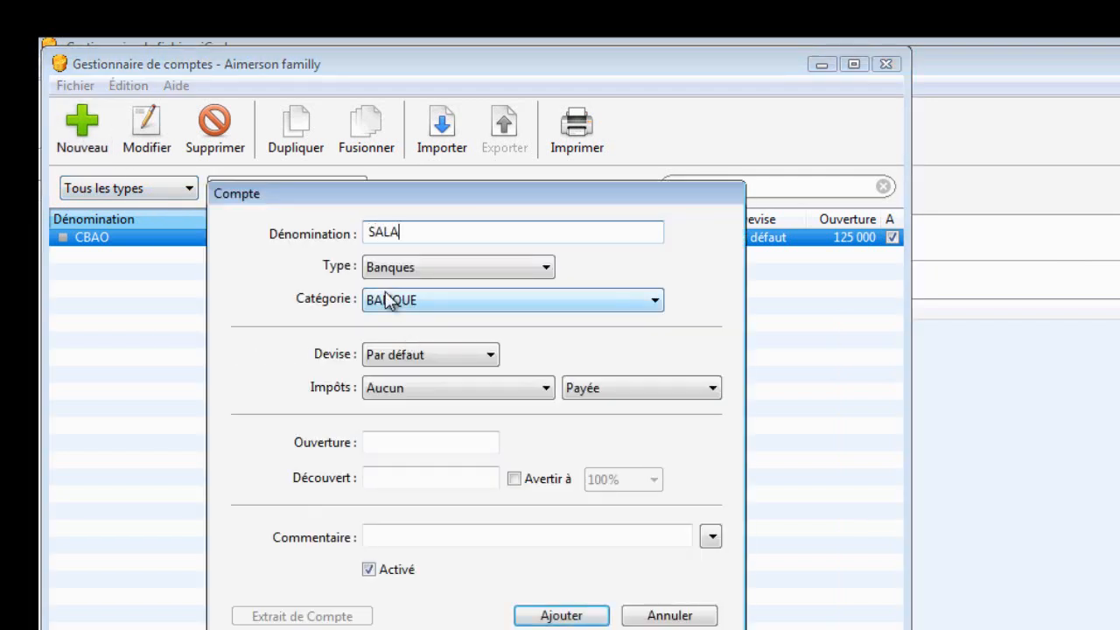
text(IRE)
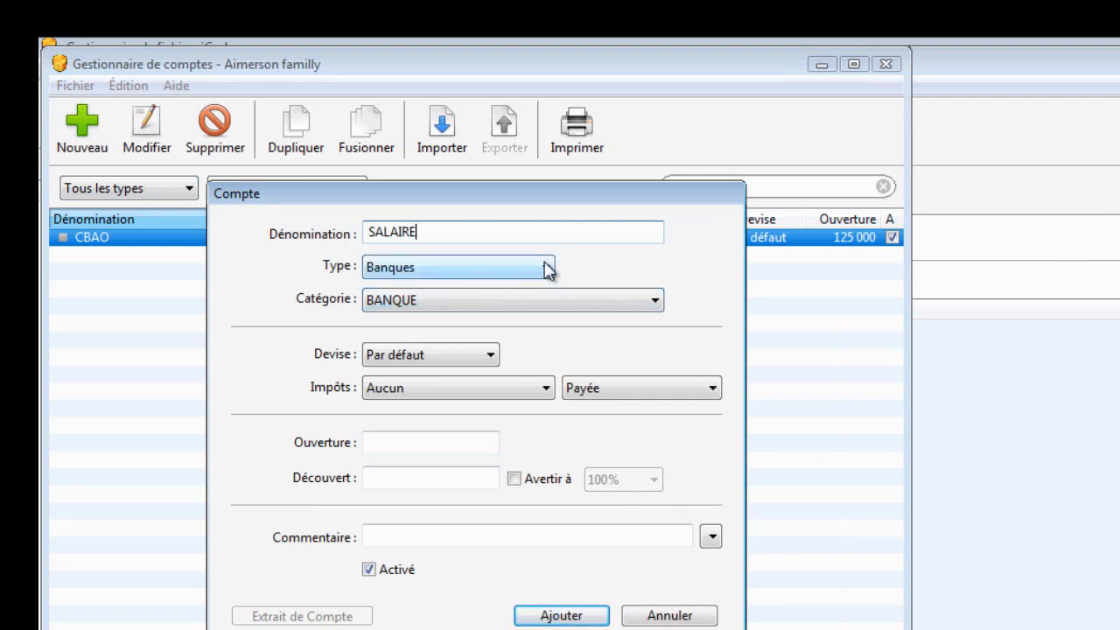
click(547, 267)
click(533, 304)
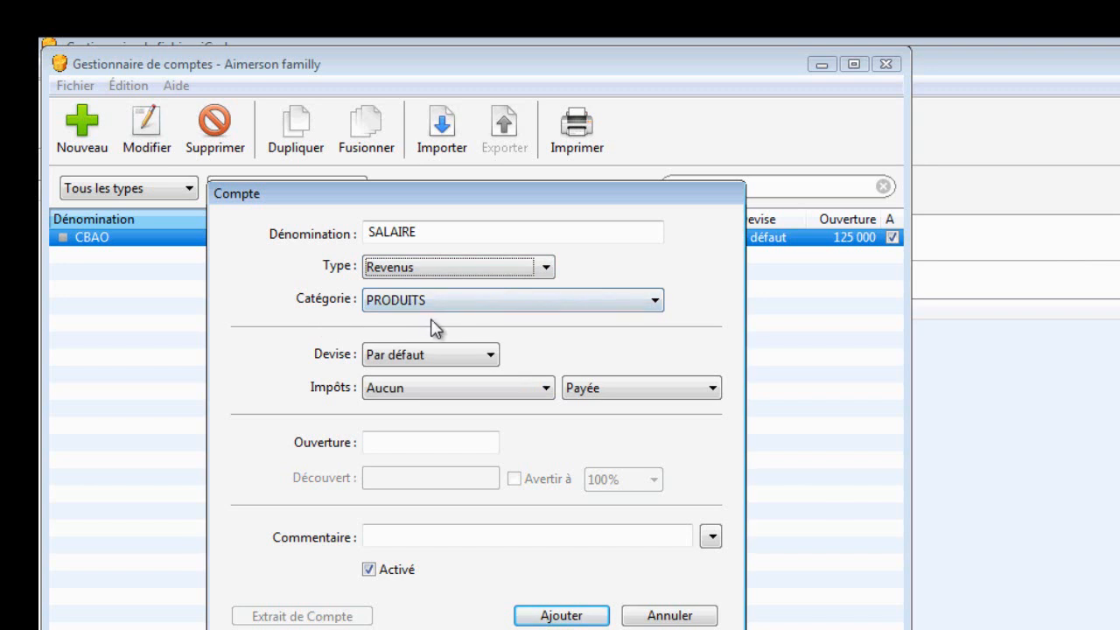
click(555, 616)
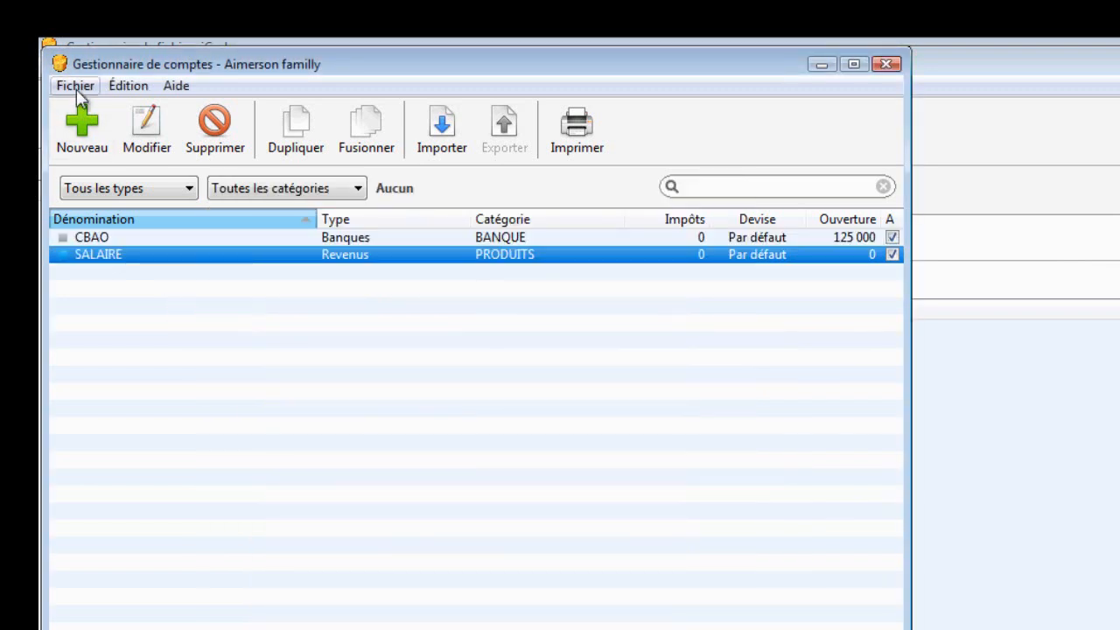
Add an account named LOYER of type Dépenses in the DEPENSES category.
click(89, 121)
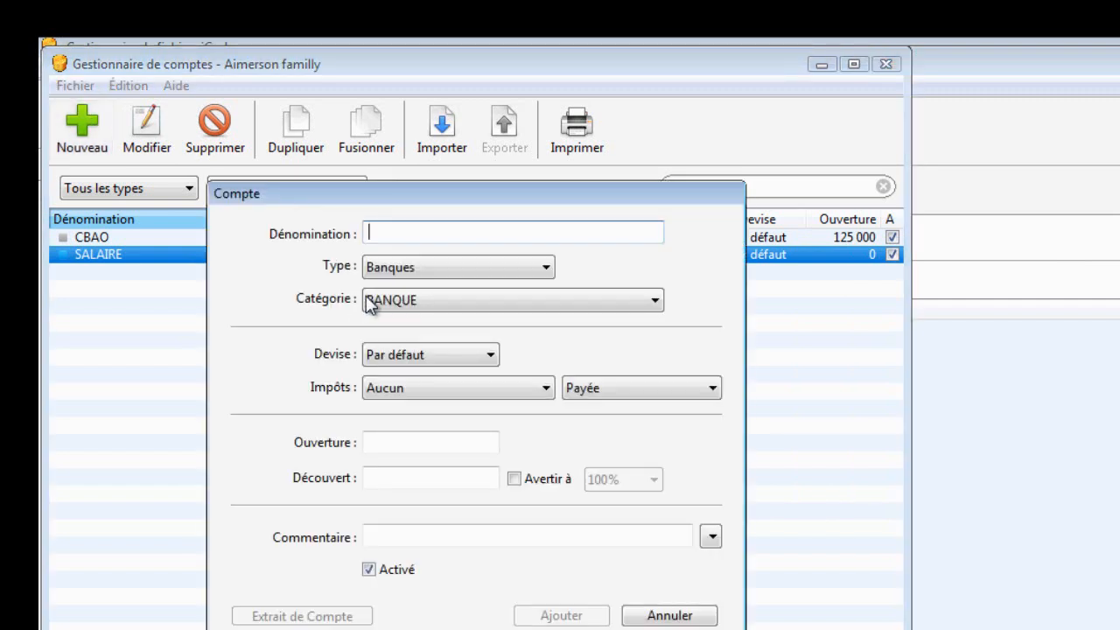
click(368, 302)
text(S)
key(BackSpace)
text(LO)
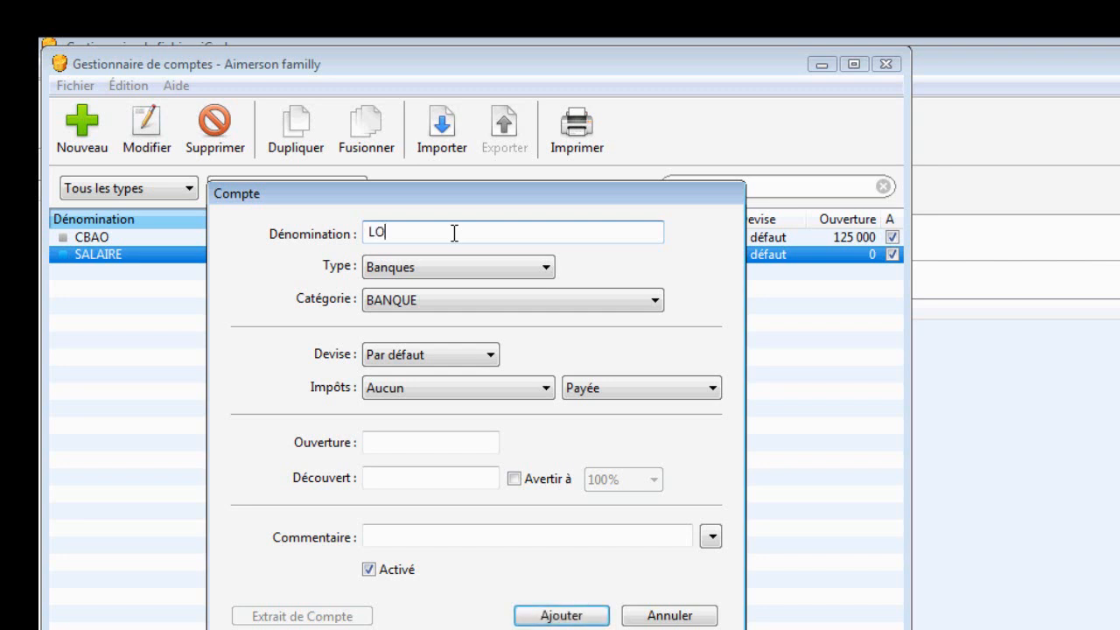
text(CATION)
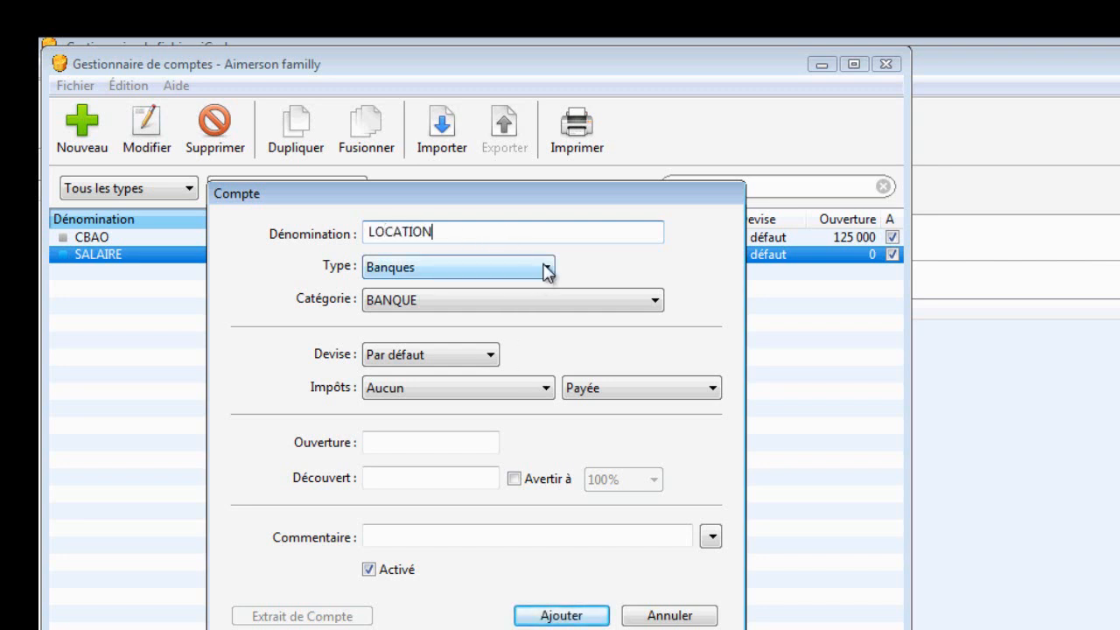
key(BackSpace)
key(BackSpace)
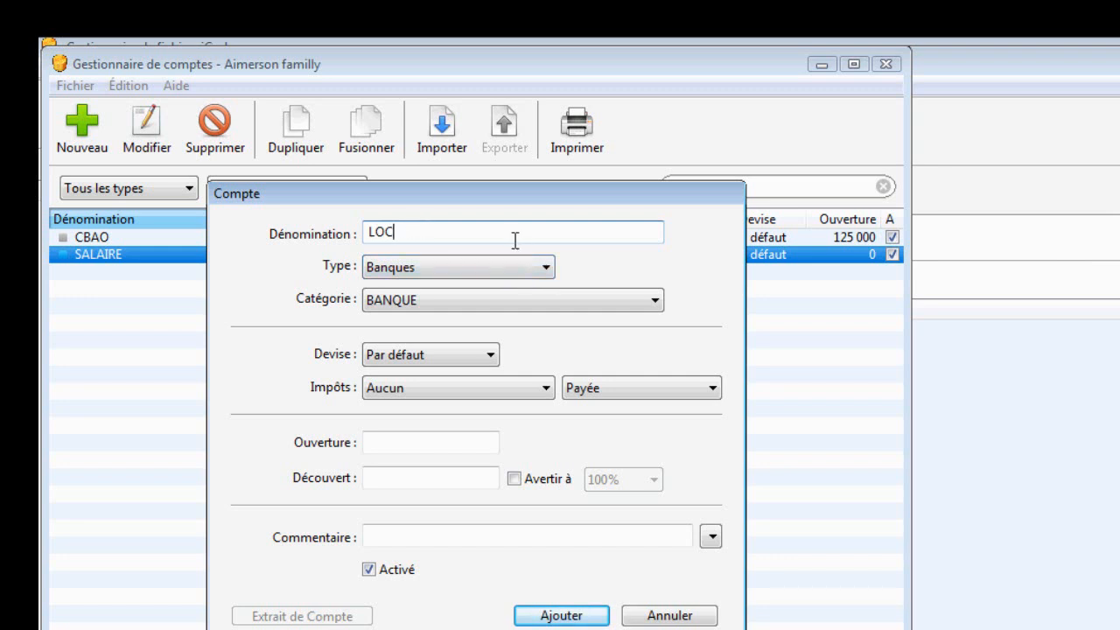
text(R)
click(551, 274)
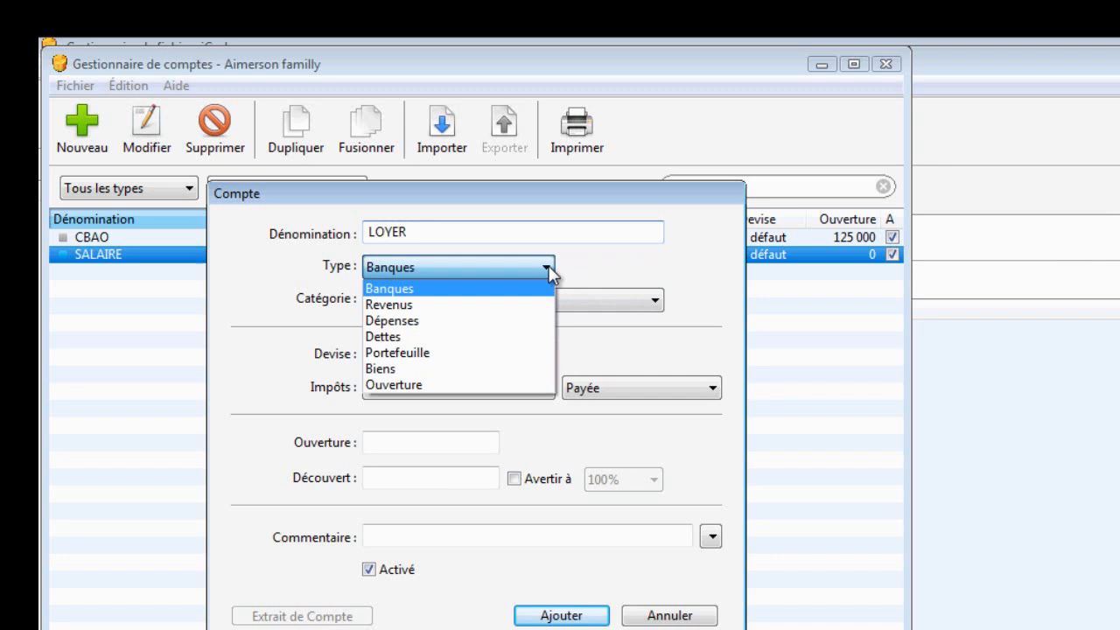
click(531, 322)
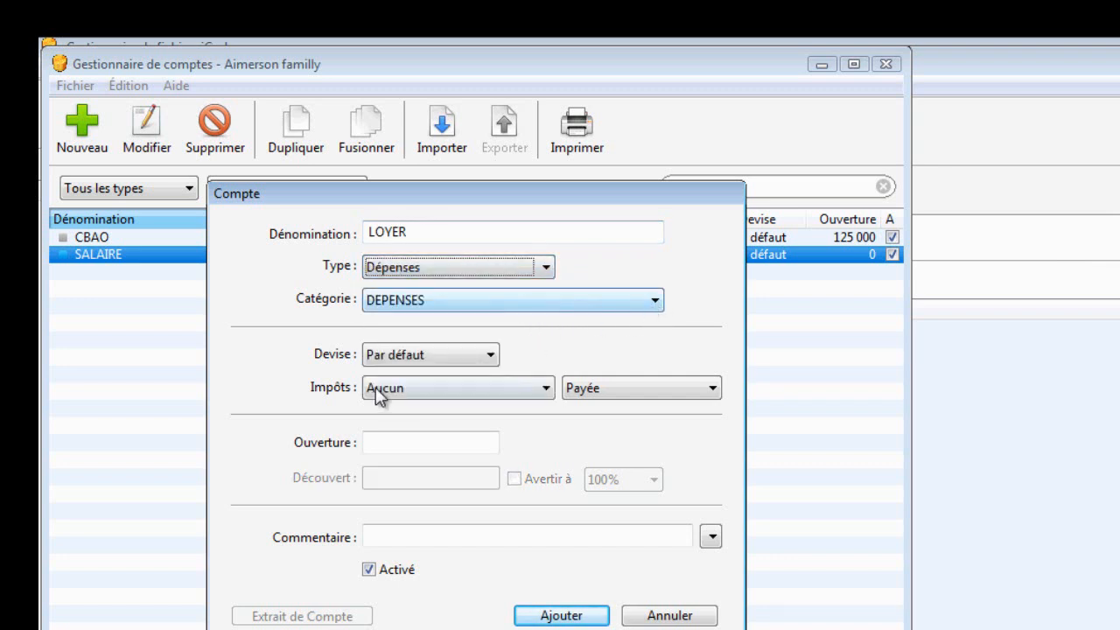
click(551, 615)
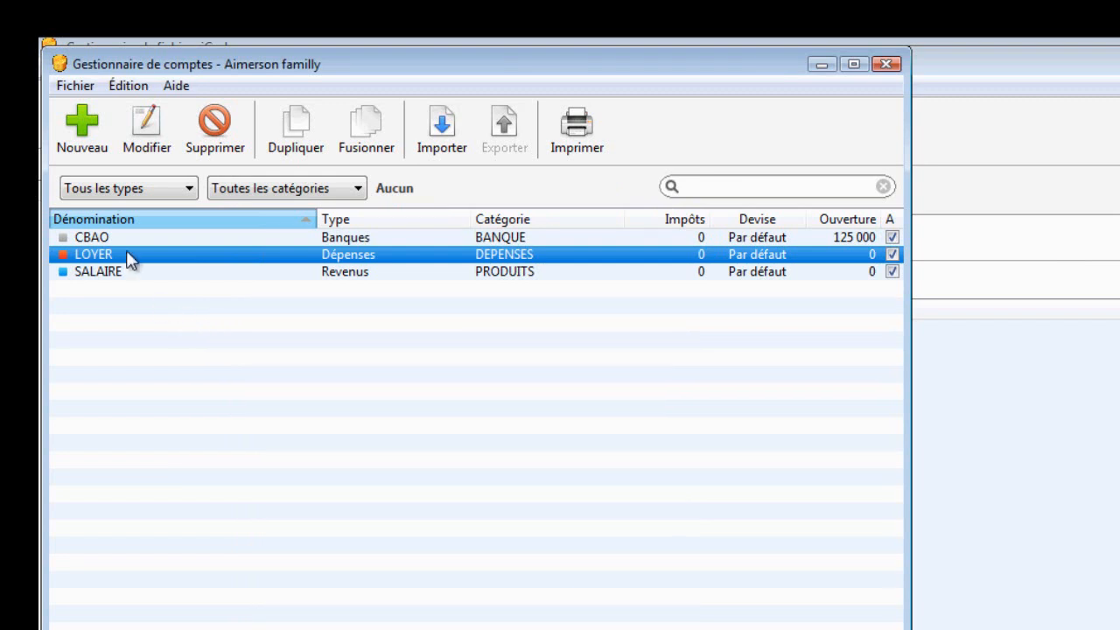
Add an account named REPAS of type Dépenses in the DEPENSES category.
click(80, 130)
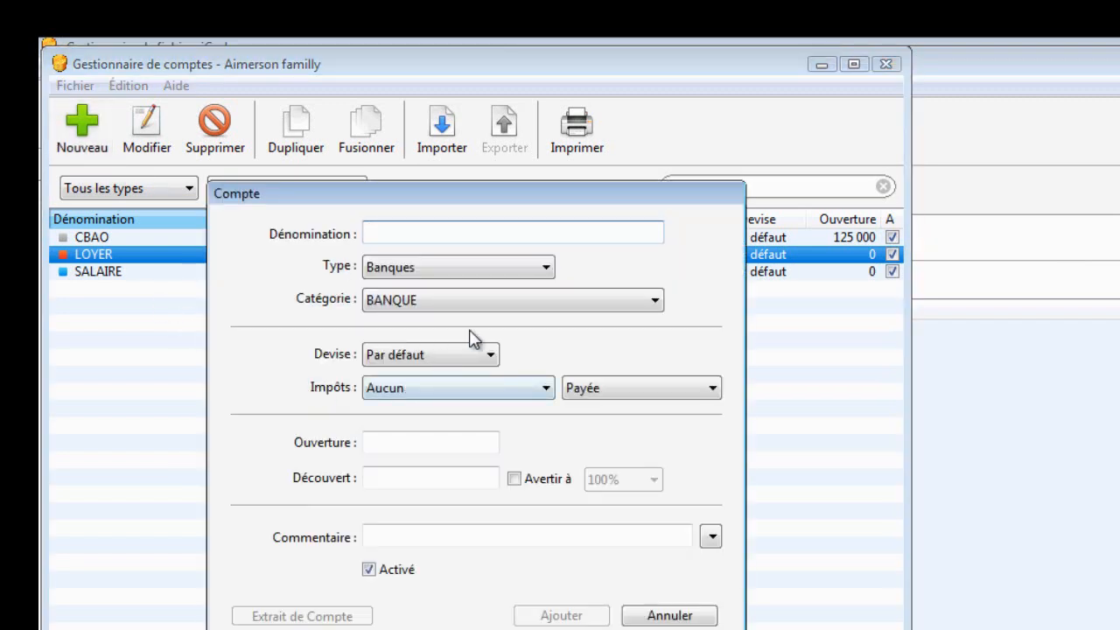
text(REPAS)
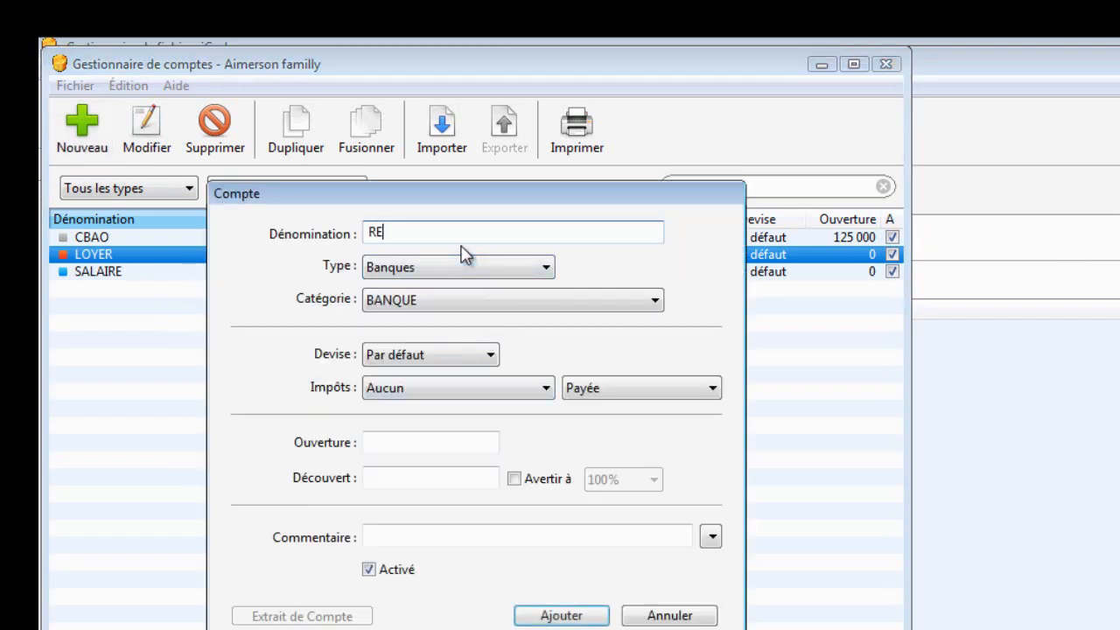
click(548, 268)
click(501, 321)
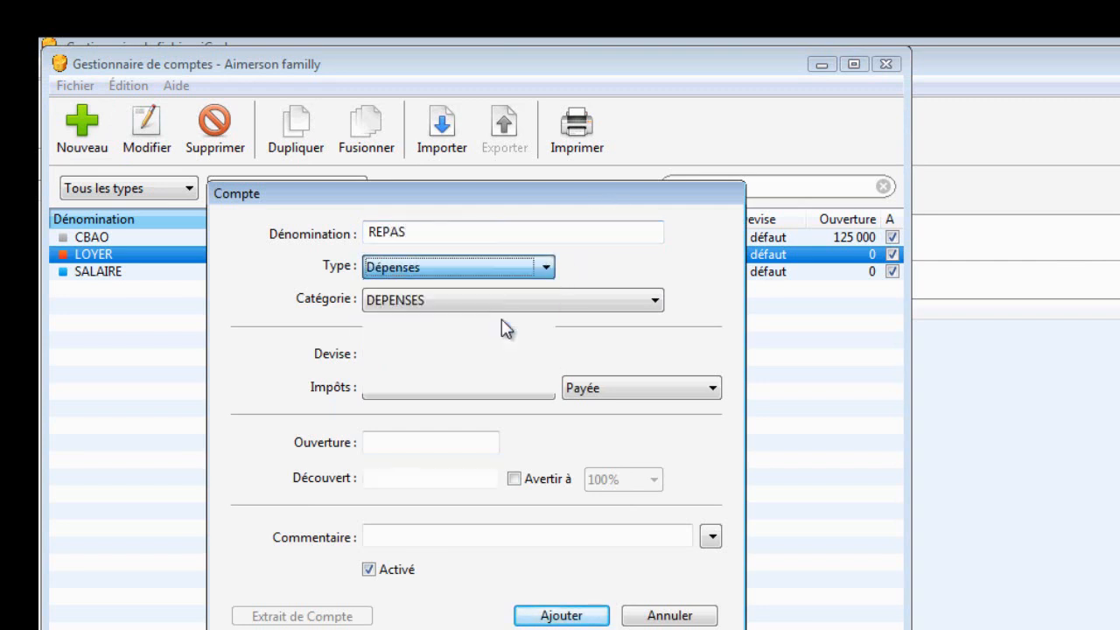
click(561, 615)
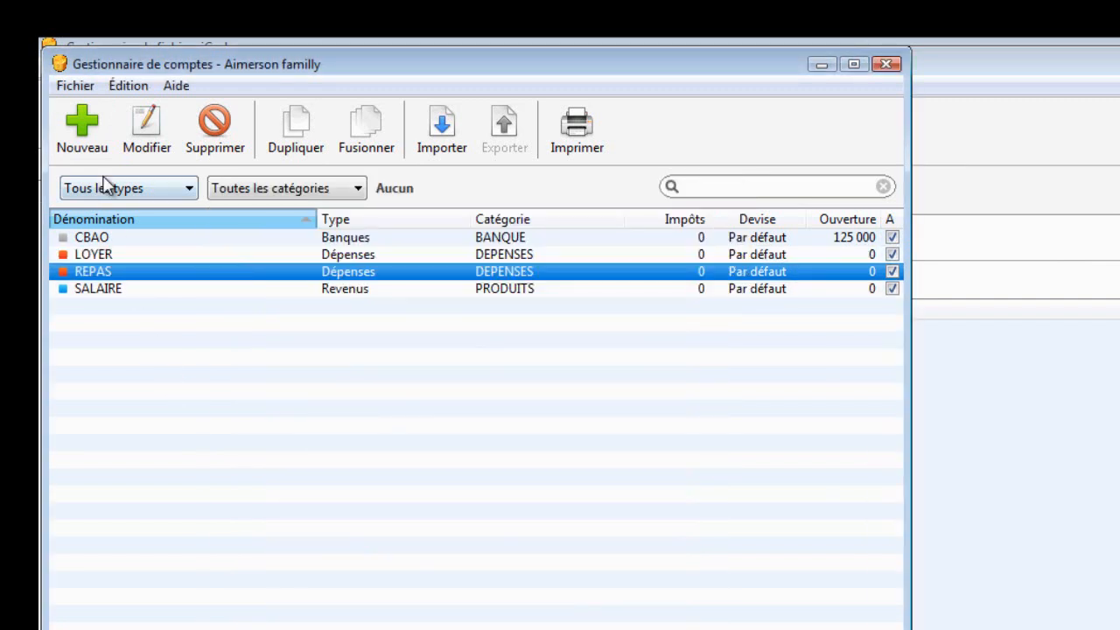
Add an account named TELEPHONE of type Dépenses in the DEPENSES category and close the account manager.
click(90, 125)
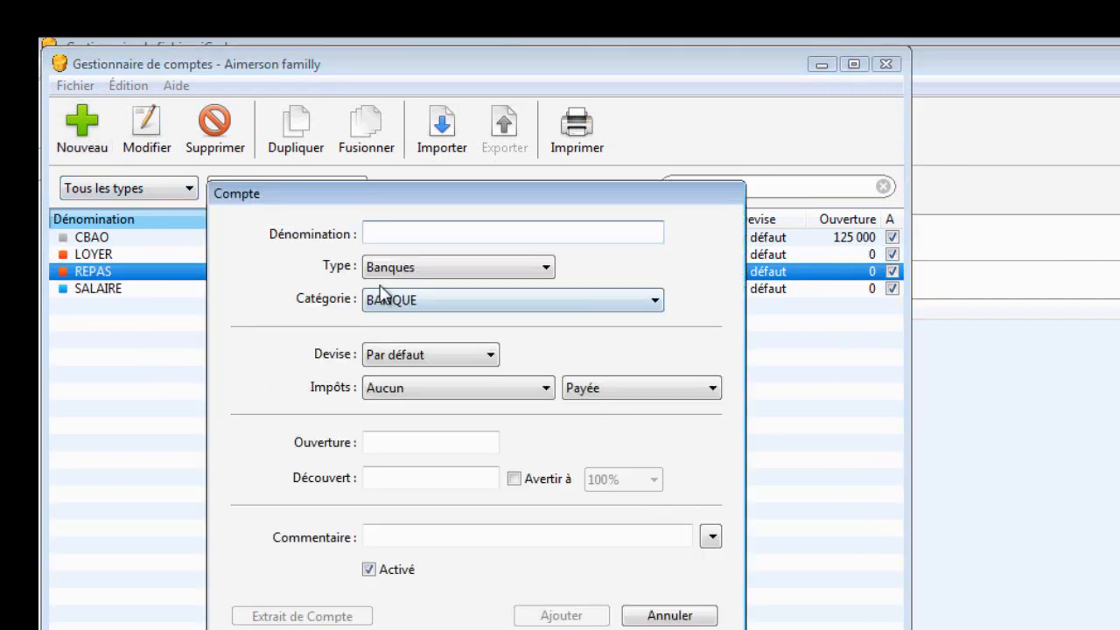
text(TELEPHO)
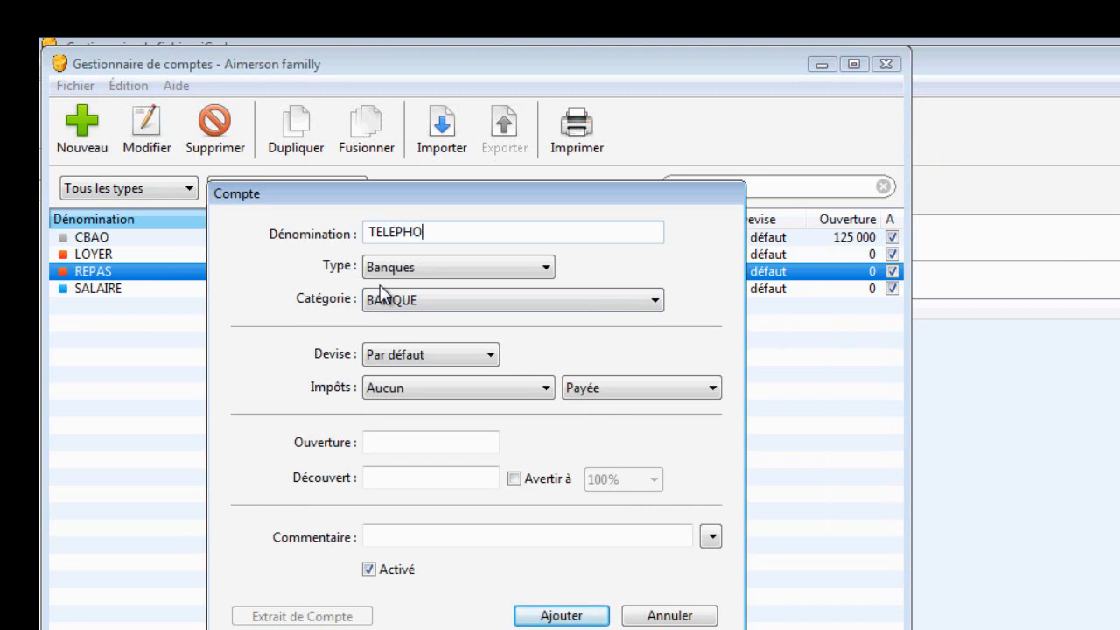
text(NE)
click(546, 270)
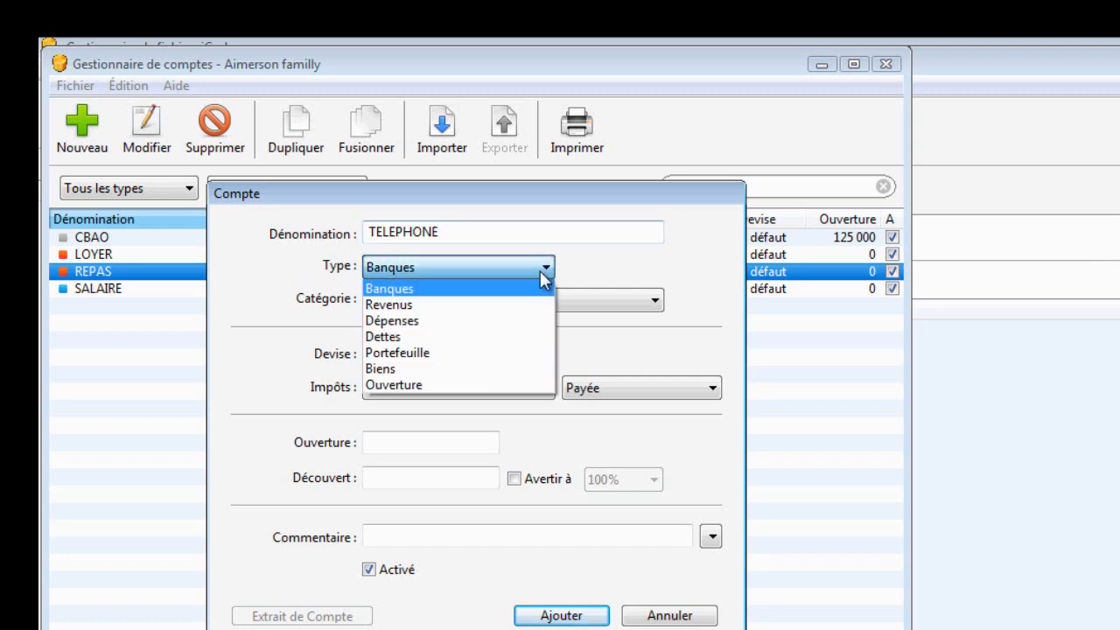
click(528, 320)
click(590, 616)
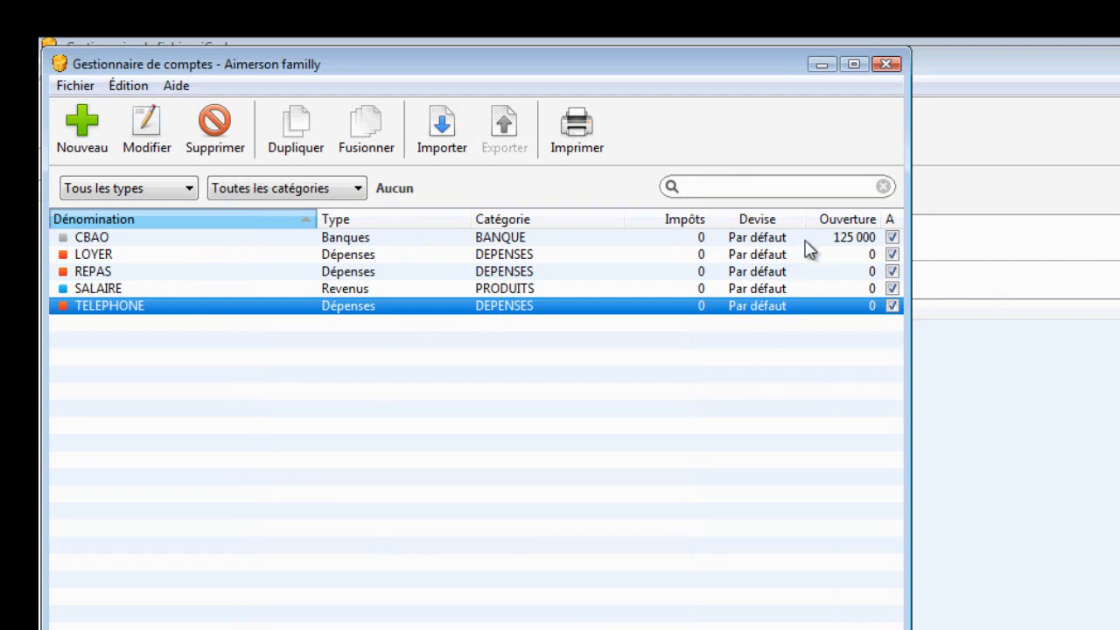
click(885, 65)
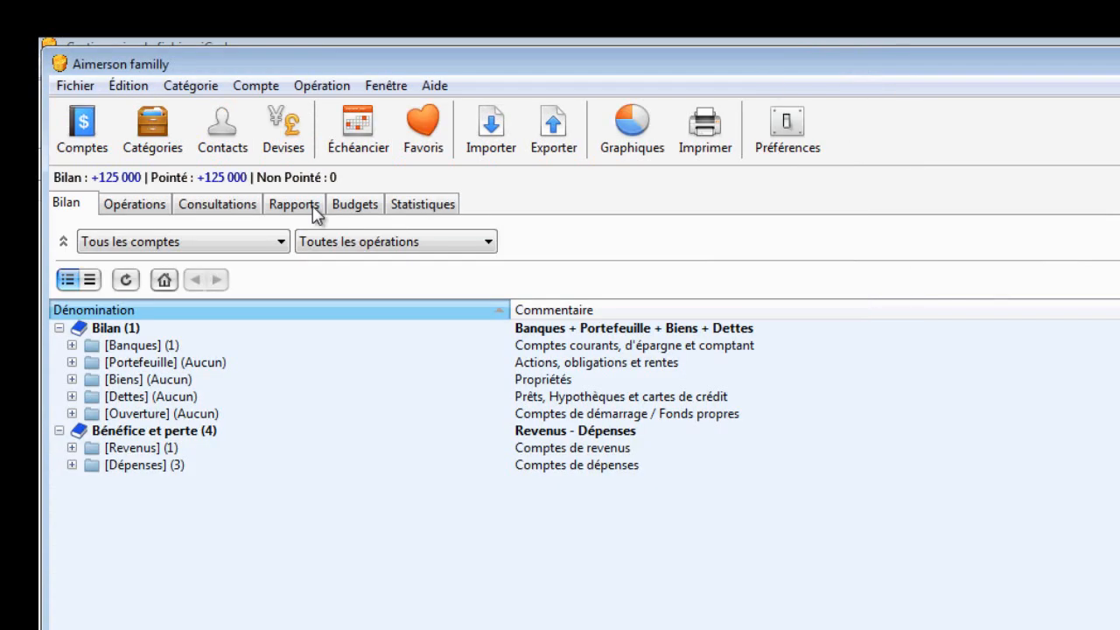
Add a contact named BAILLEUR of type Fournisseur and close the contact list.
click(229, 138)
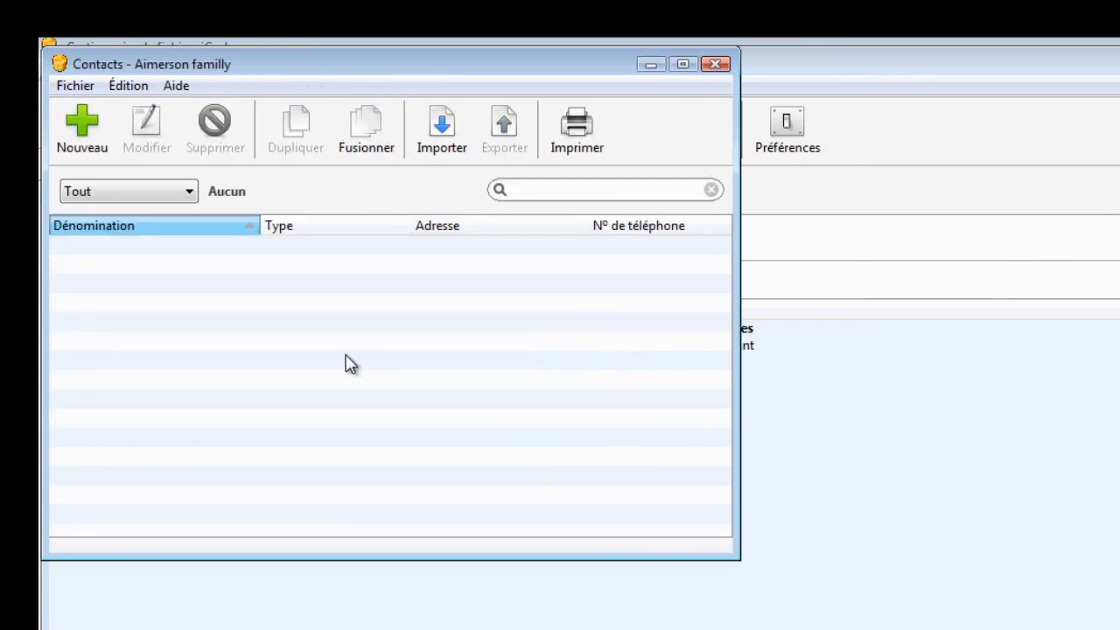
click(92, 127)
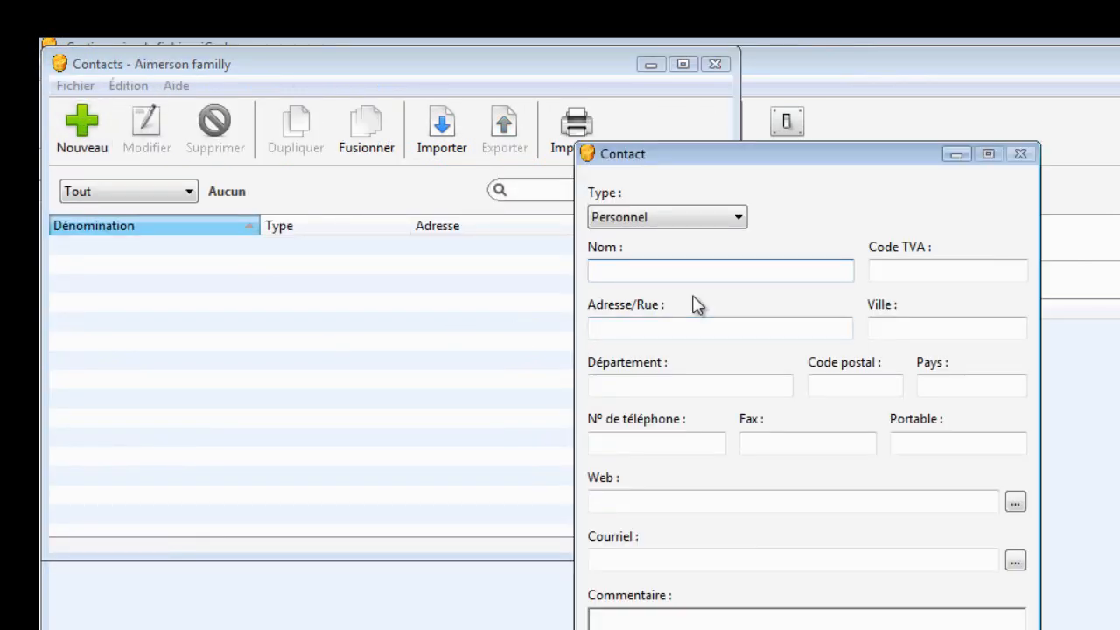
text(BAILLEUR)
key(BackSpace)
key(BackSpace)
key(BackSpace)
key(BackSpace)
key(BackSpace)
key(BackSpace)
key(BackSpace)
click(739, 219)
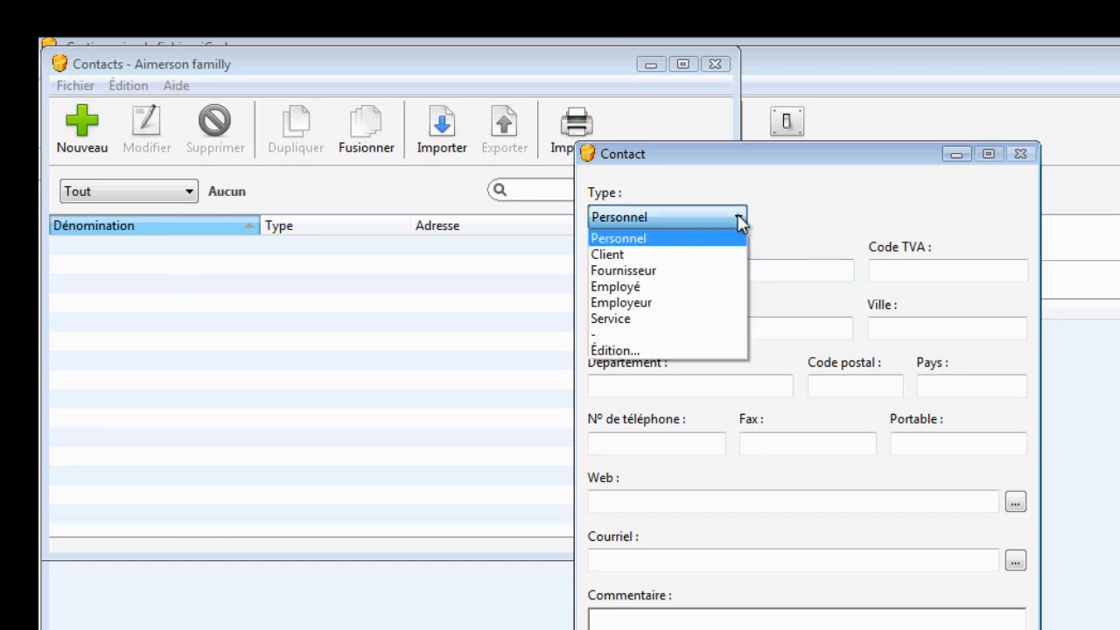
click(709, 271)
click(708, 272)
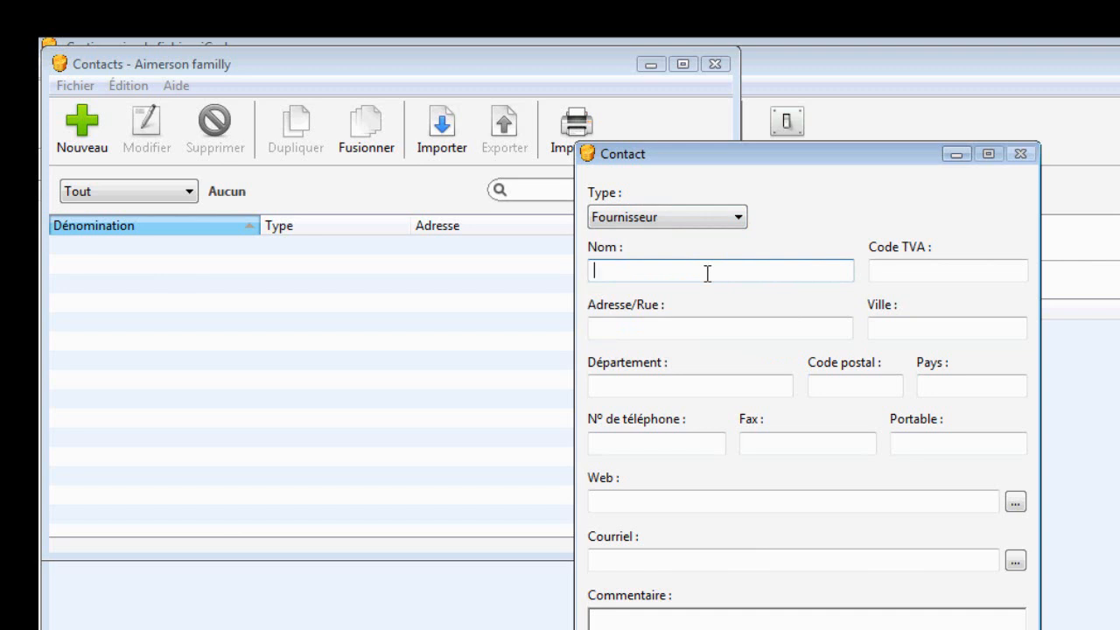
text(BAILLEUR)
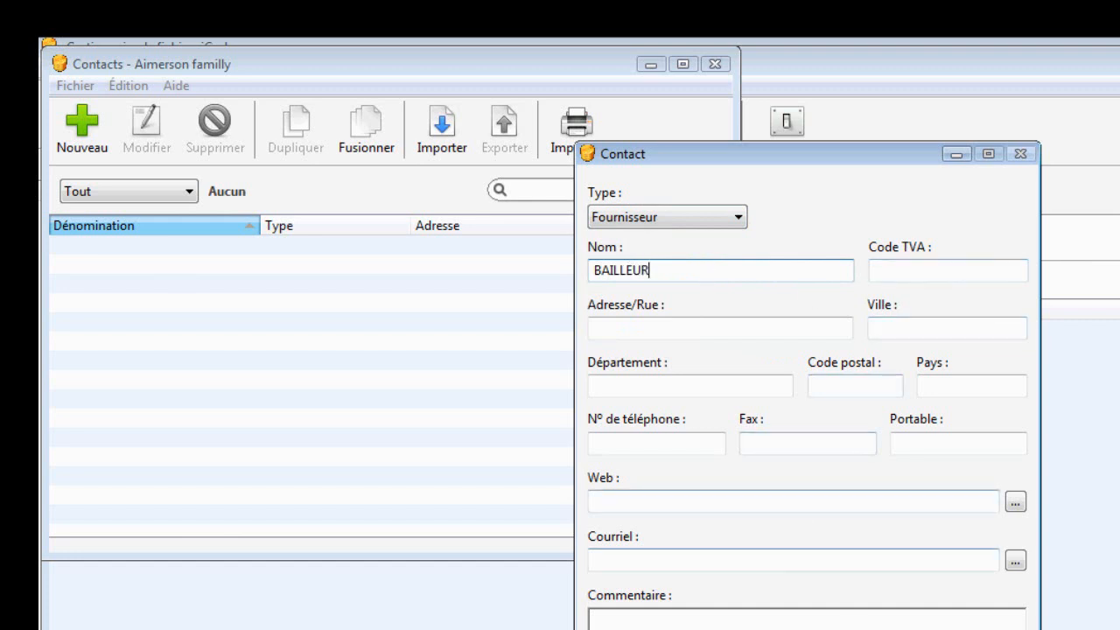
key(Return)
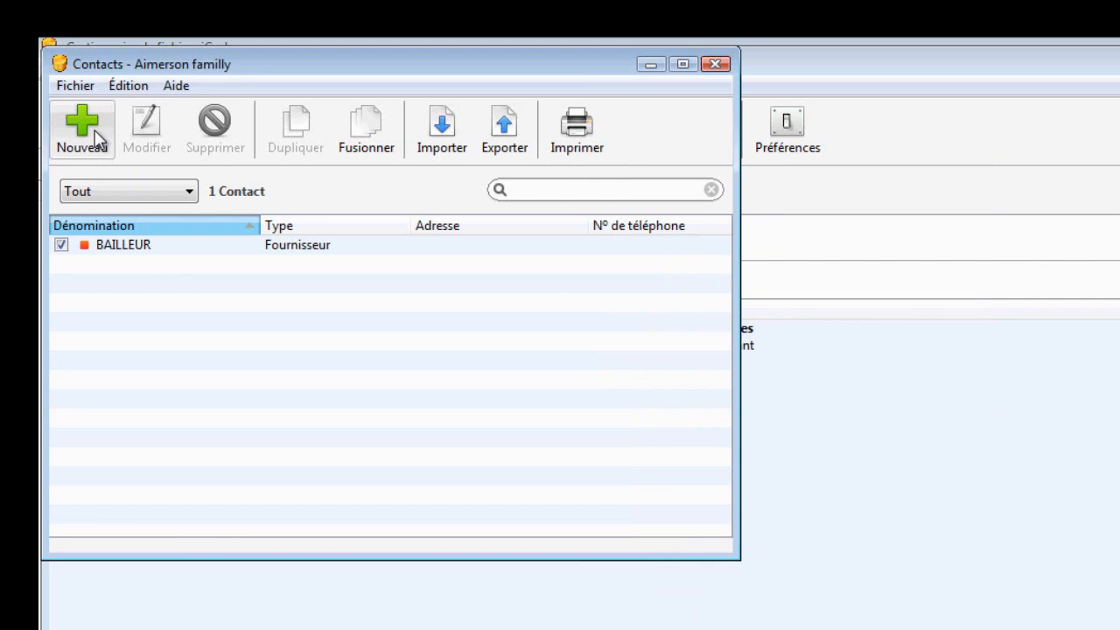
click(715, 66)
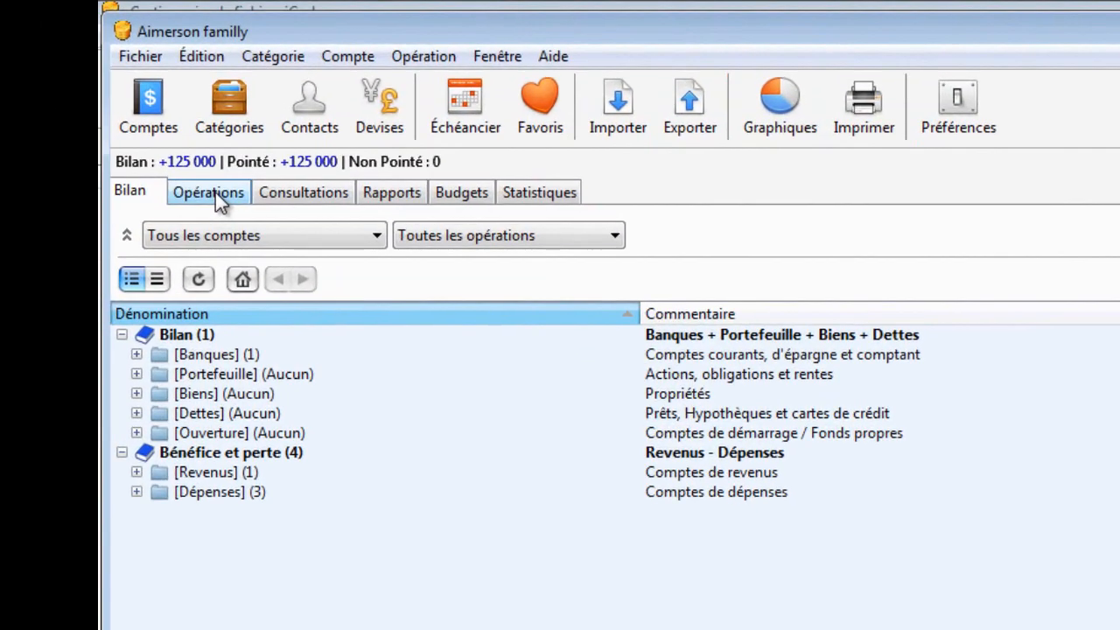
Start a new entry in the operations list, setting its day to 1 and its operation type to Revenu.
click(182, 165)
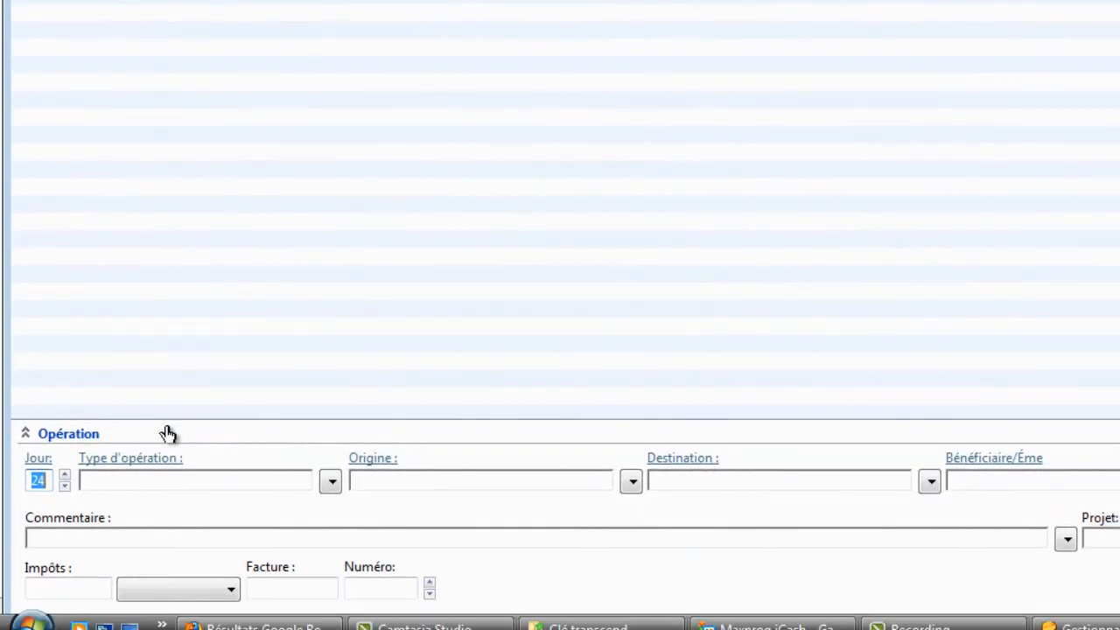
click(65, 486)
click(65, 487)
click(65, 487)
click(64, 487)
click(65, 486)
click(65, 486)
click(65, 486)
click(65, 486)
click(65, 486)
click(65, 486)
click(64, 487)
click(64, 487)
click(65, 486)
click(65, 487)
click(65, 487)
click(65, 486)
click(326, 483)
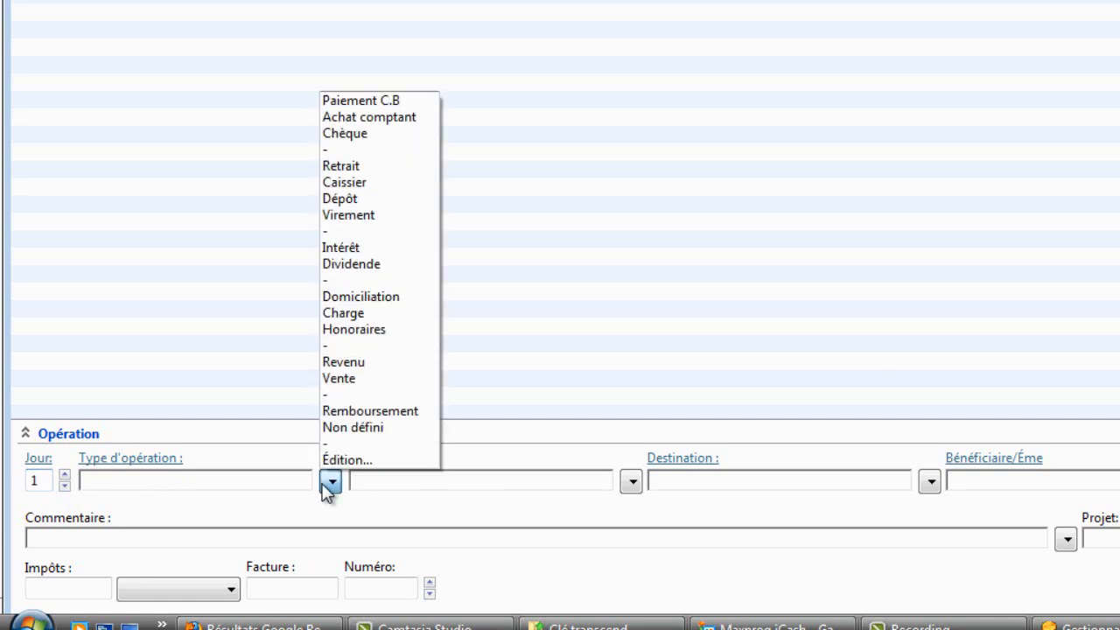
click(356, 364)
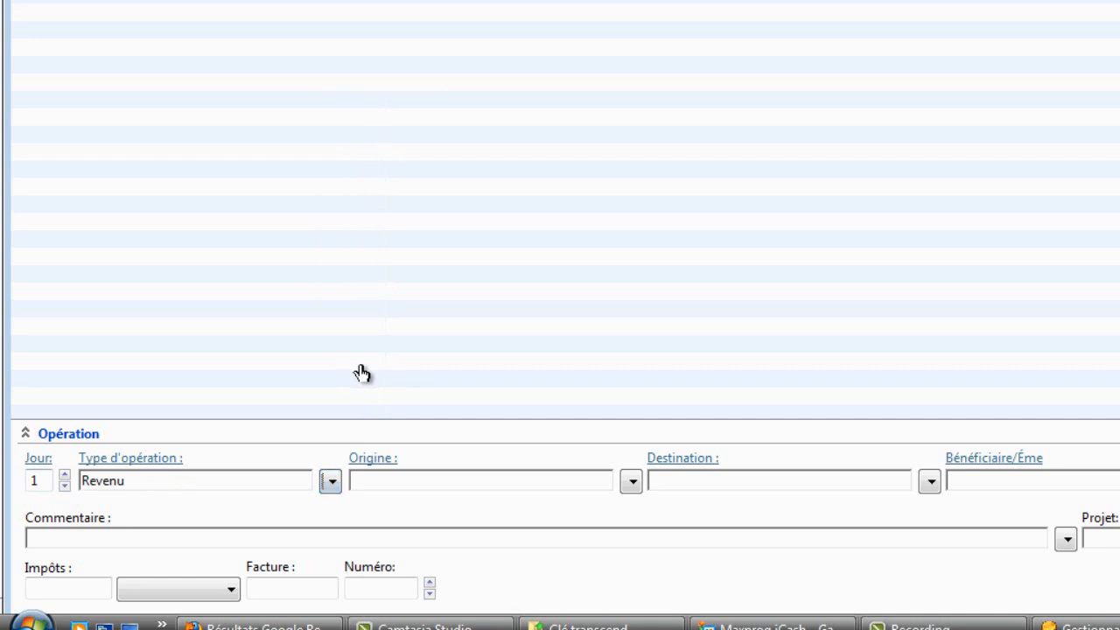
Set the income's origin to SALAIRE, its destination to CBAO and its amount to 300000, and add the operation.
click(632, 484)
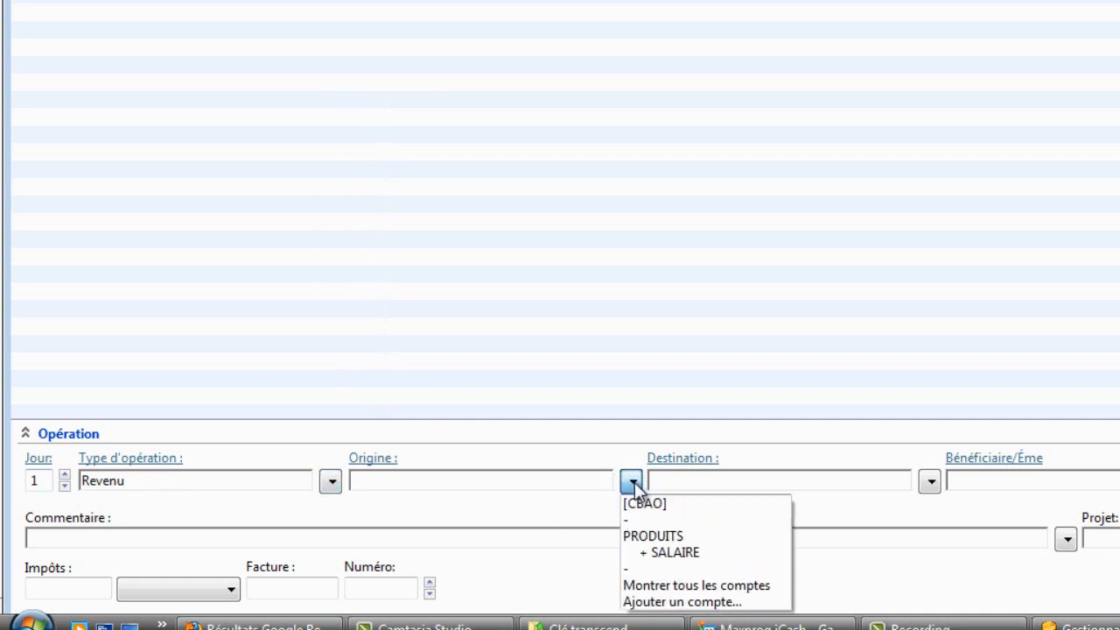
click(663, 553)
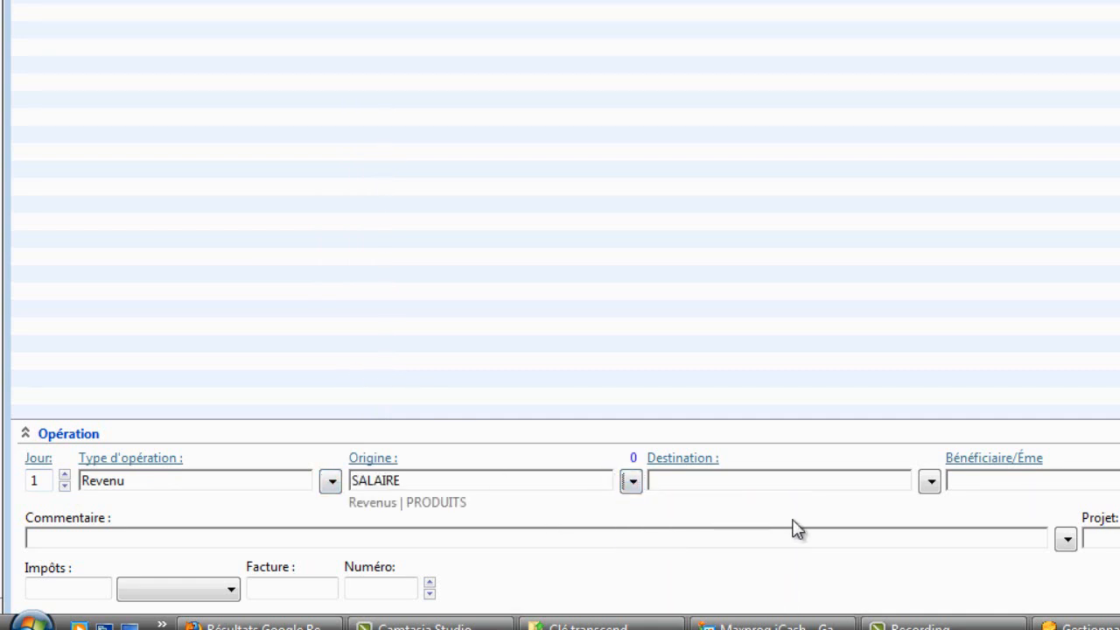
click(931, 481)
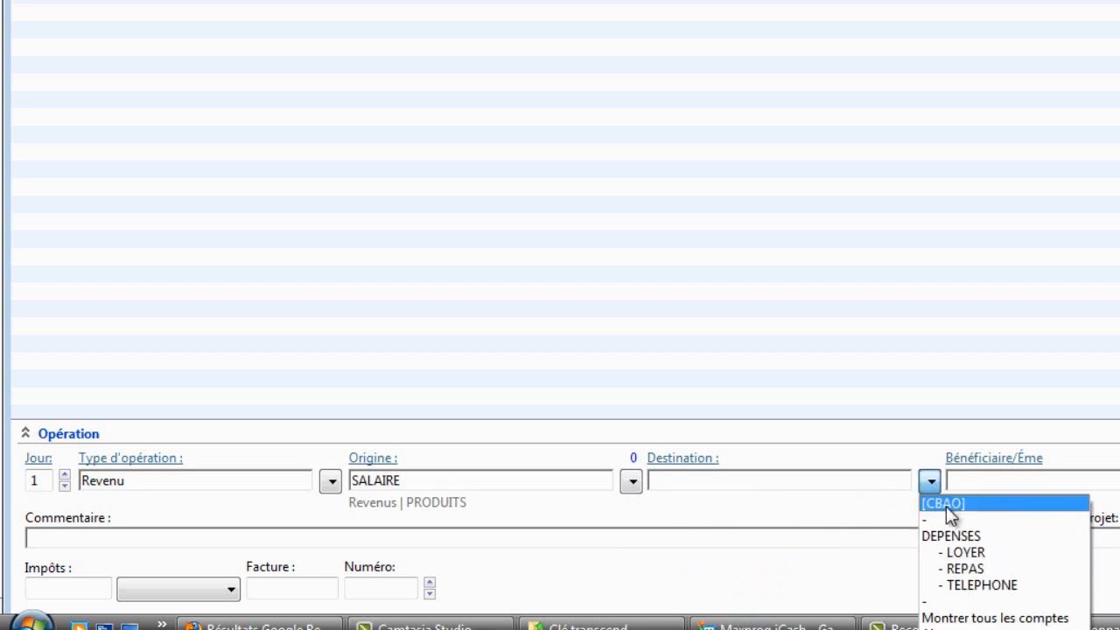
click(946, 506)
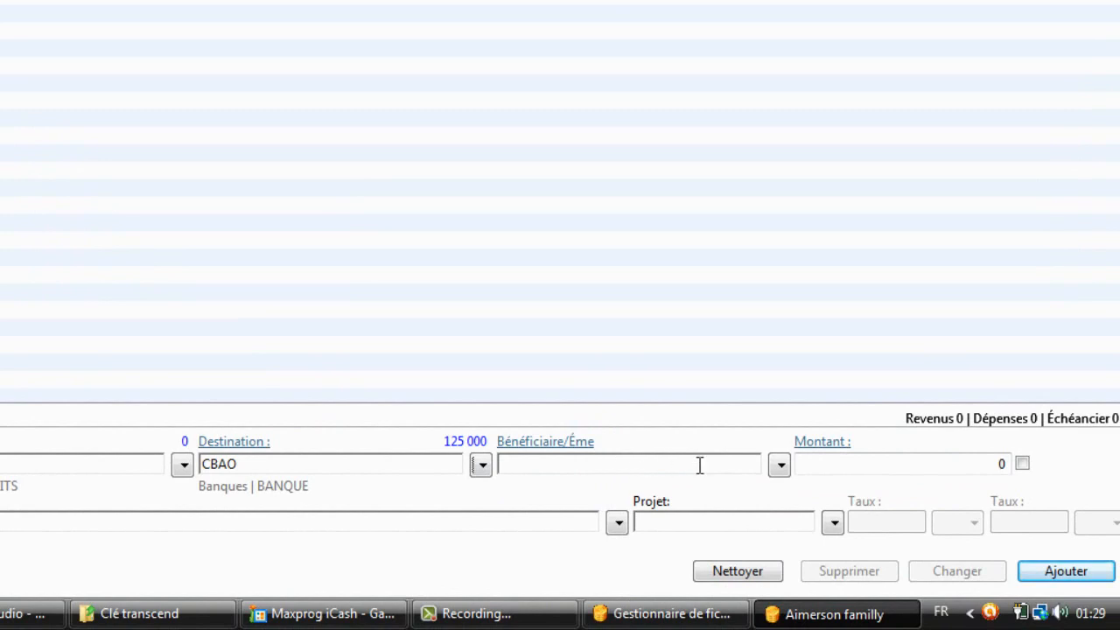
click(820, 464)
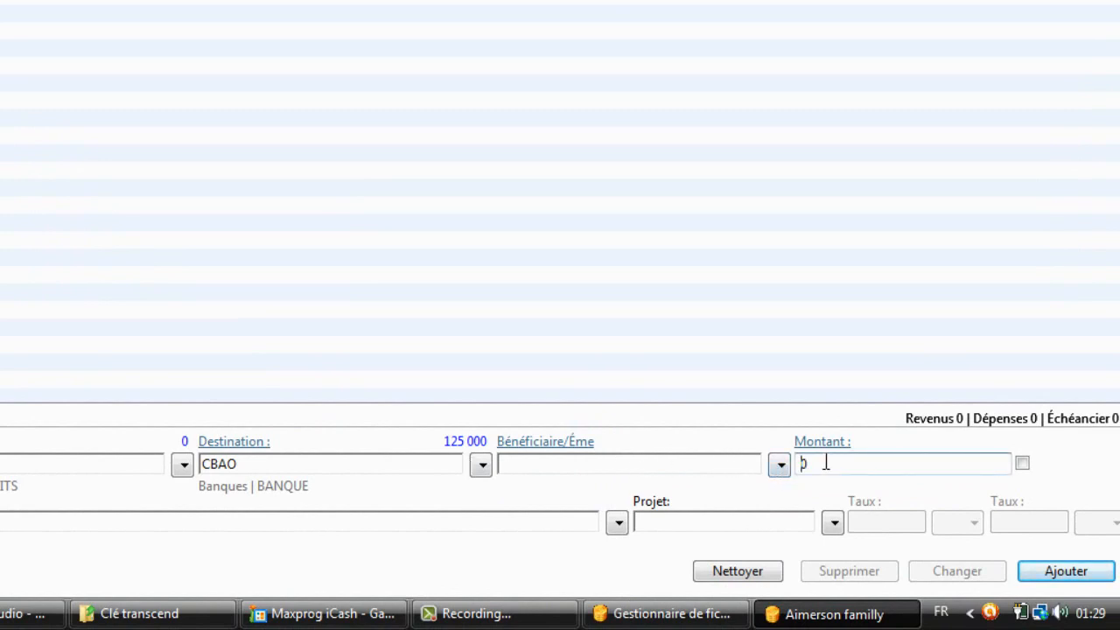
text(300000)
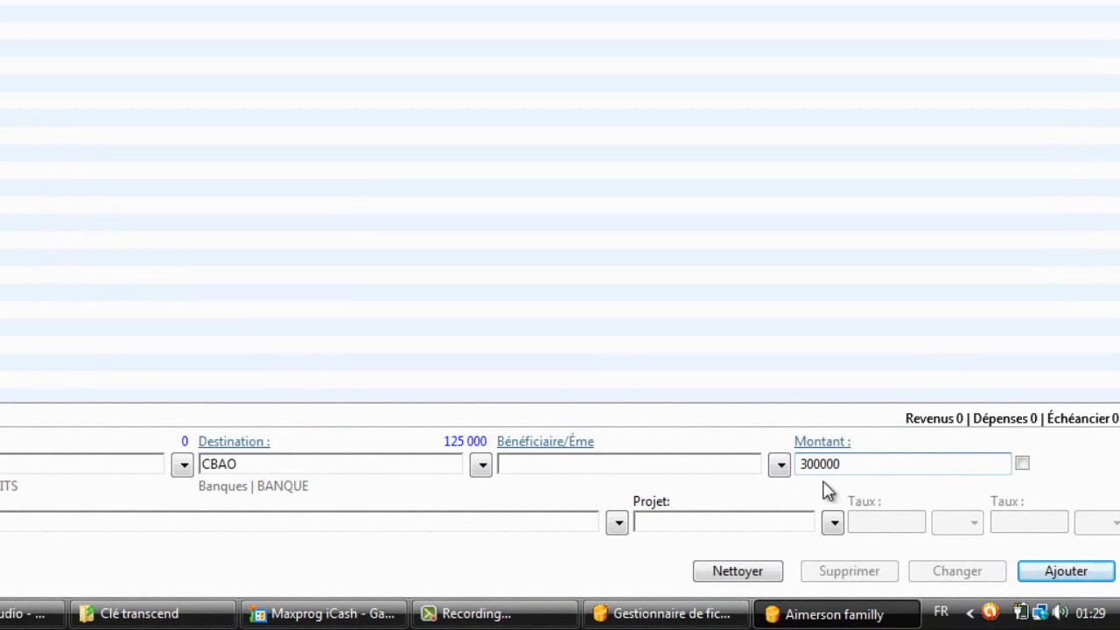
text(0)
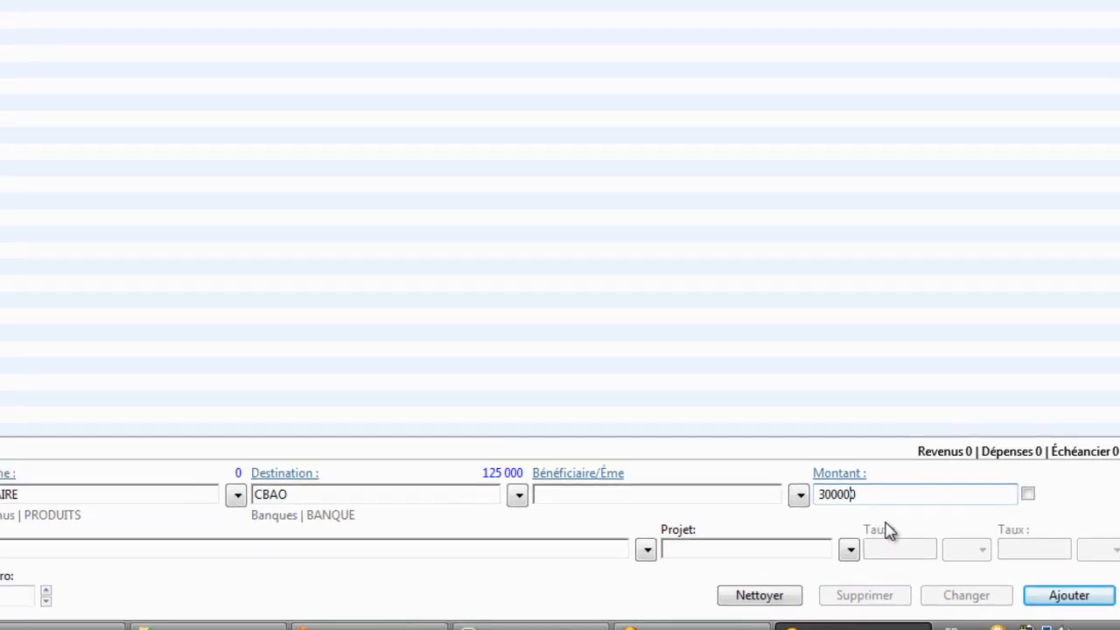
key(Return)
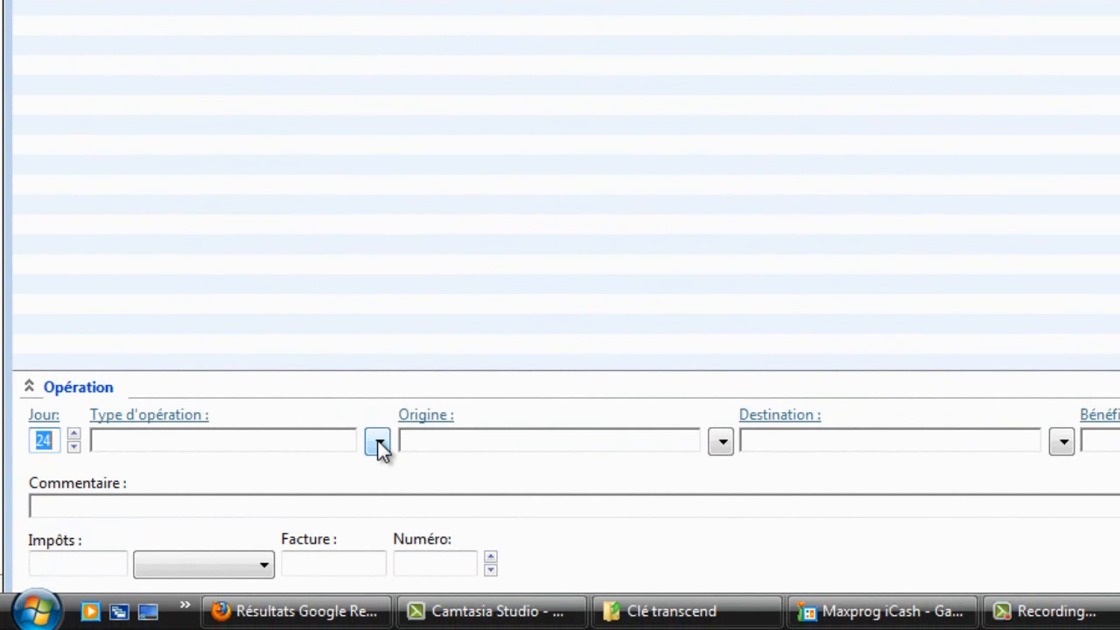
Record a Charge operation from CBAO to LOYER with BAILLEUR as beneficiary and an amount of 50000.
click(378, 443)
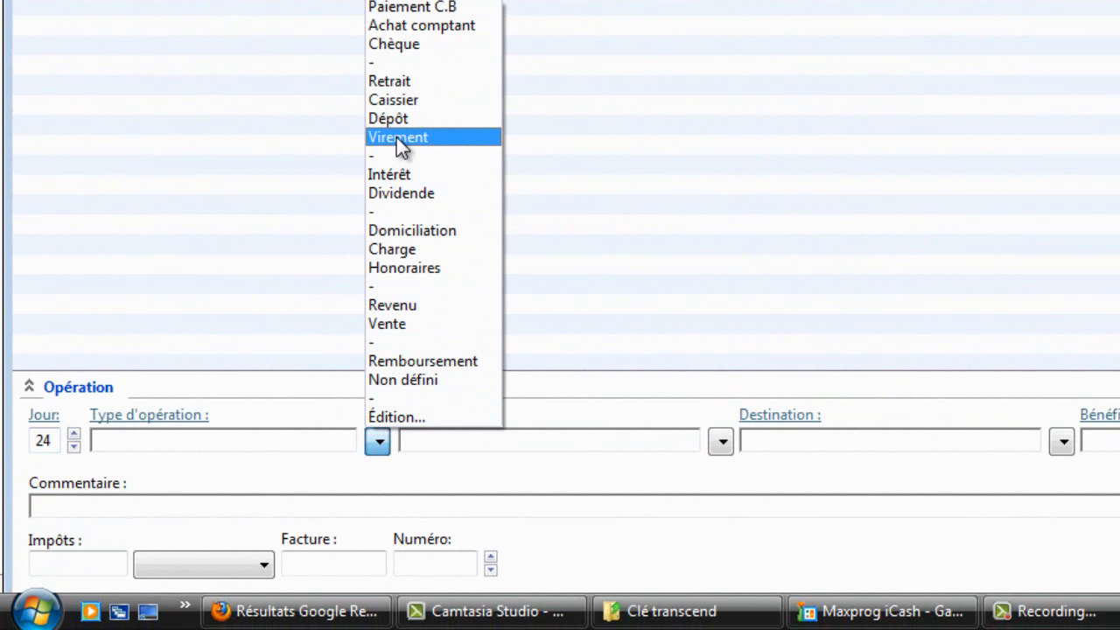
click(415, 249)
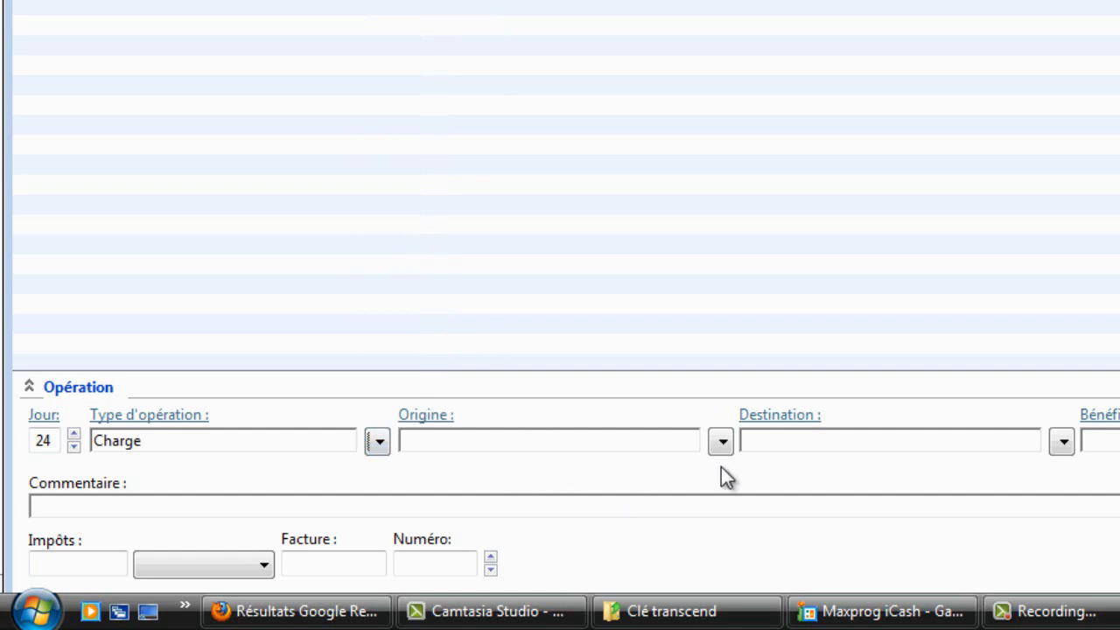
click(723, 443)
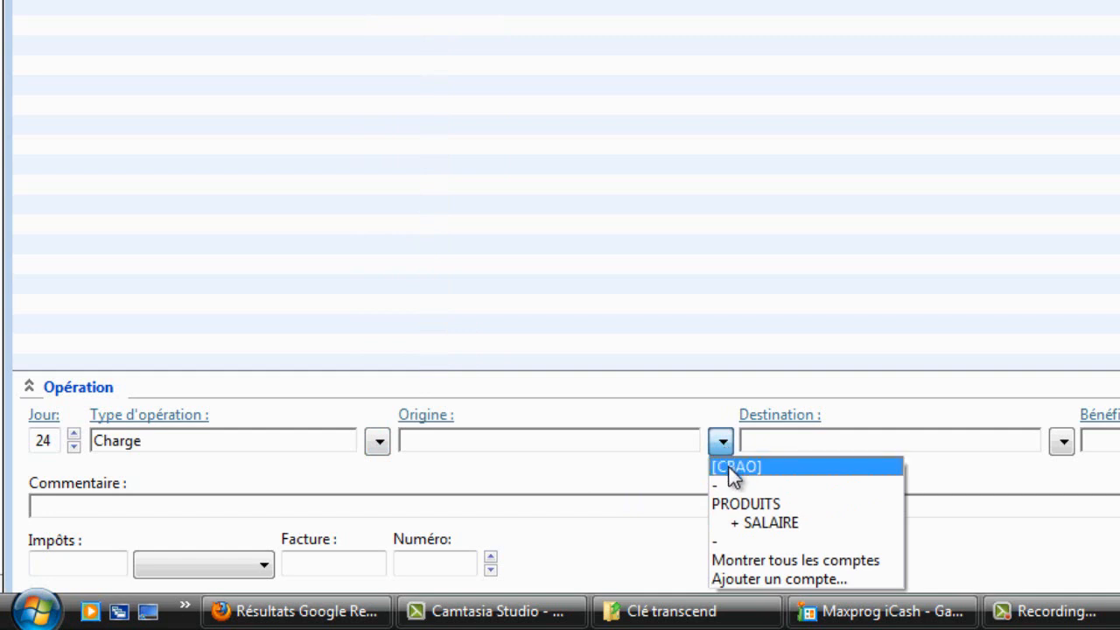
click(734, 473)
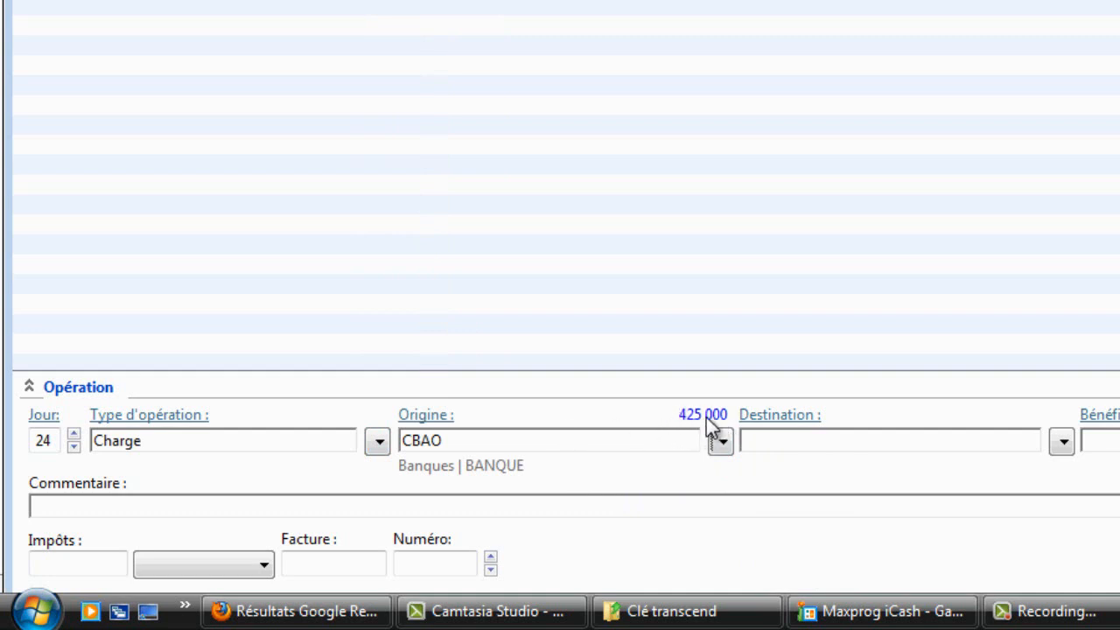
click(1063, 440)
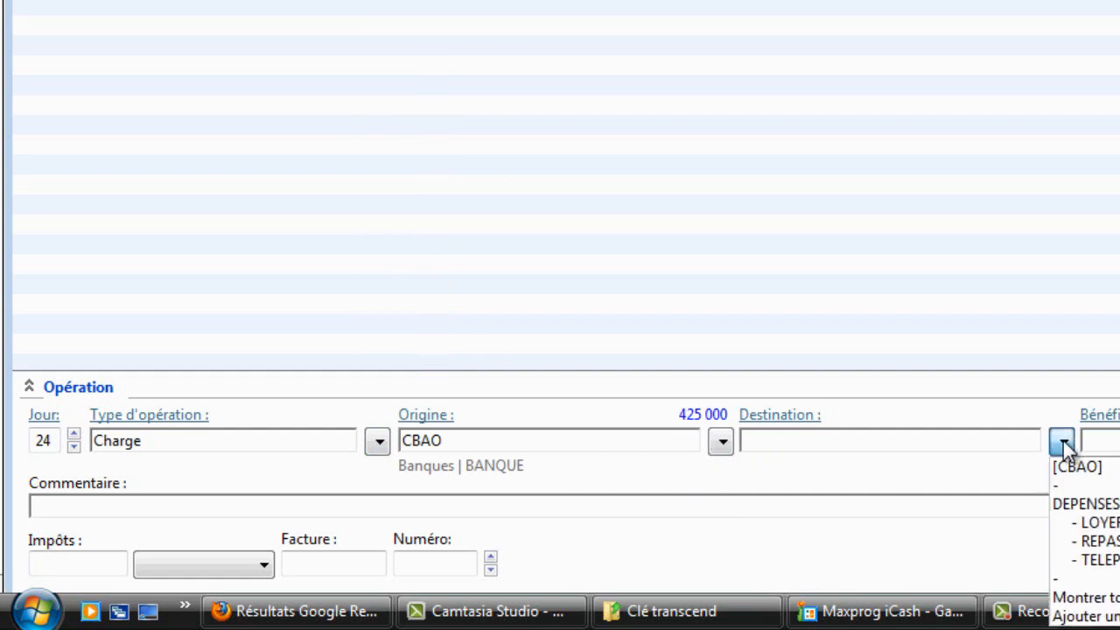
click(1101, 523)
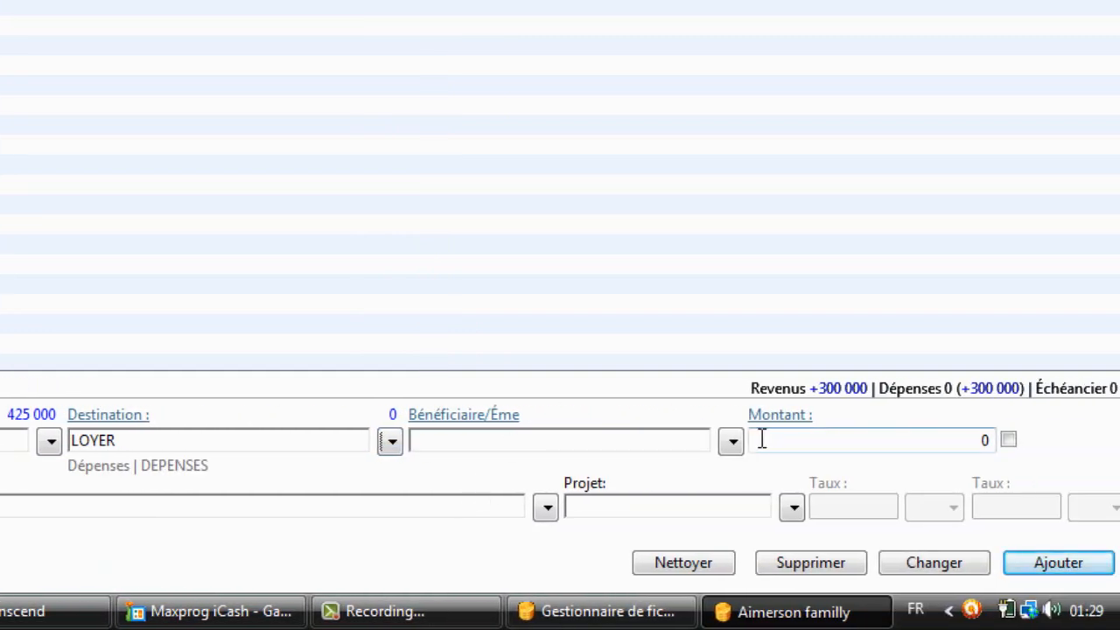
click(733, 441)
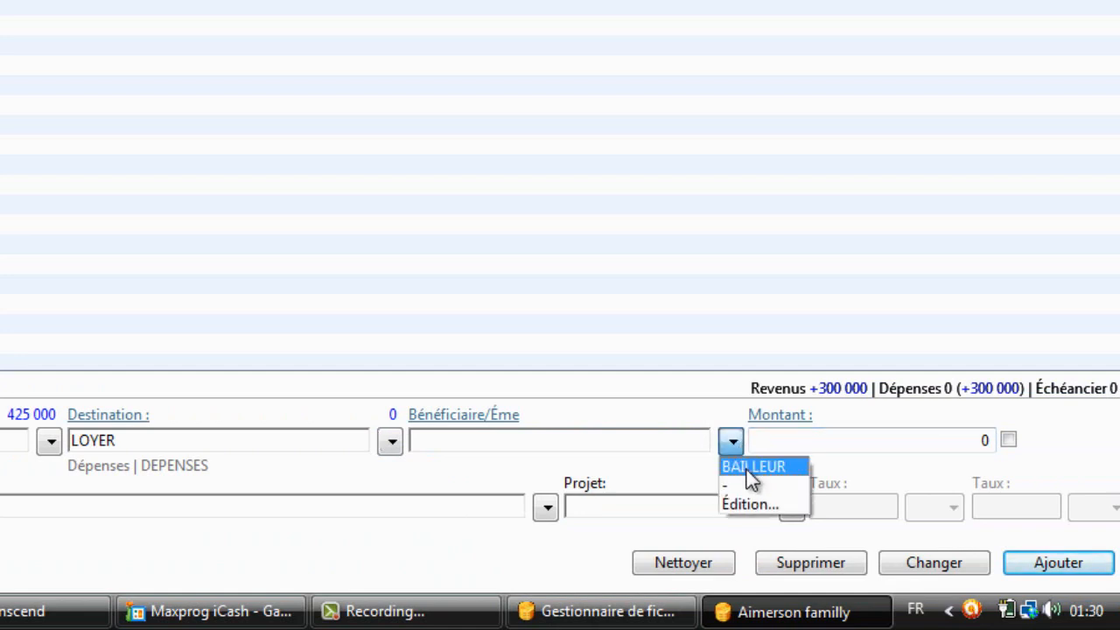
click(747, 468)
click(792, 440)
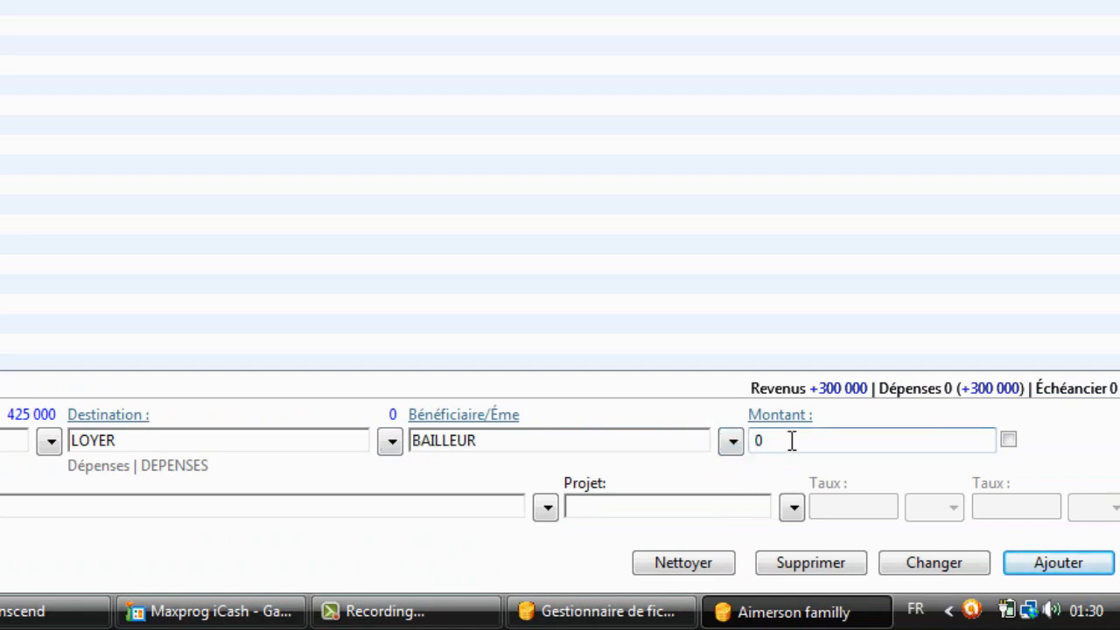
text(50000)
key(Return)
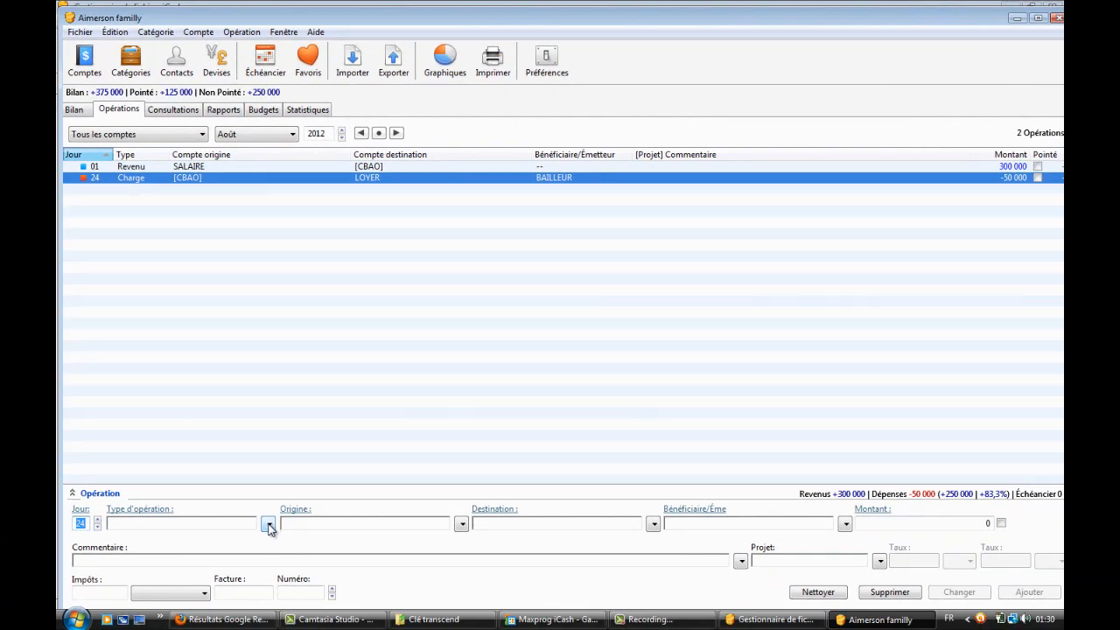
Record a Charge operation from CBAO to TELEPHONE with an amount of 25000.
click(268, 525)
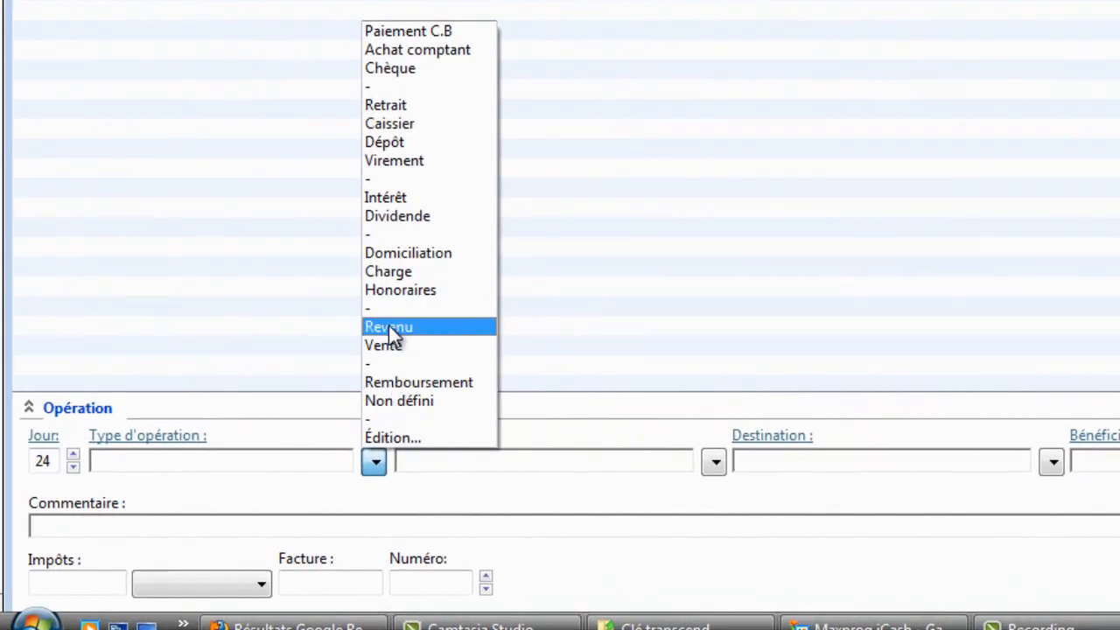
click(388, 272)
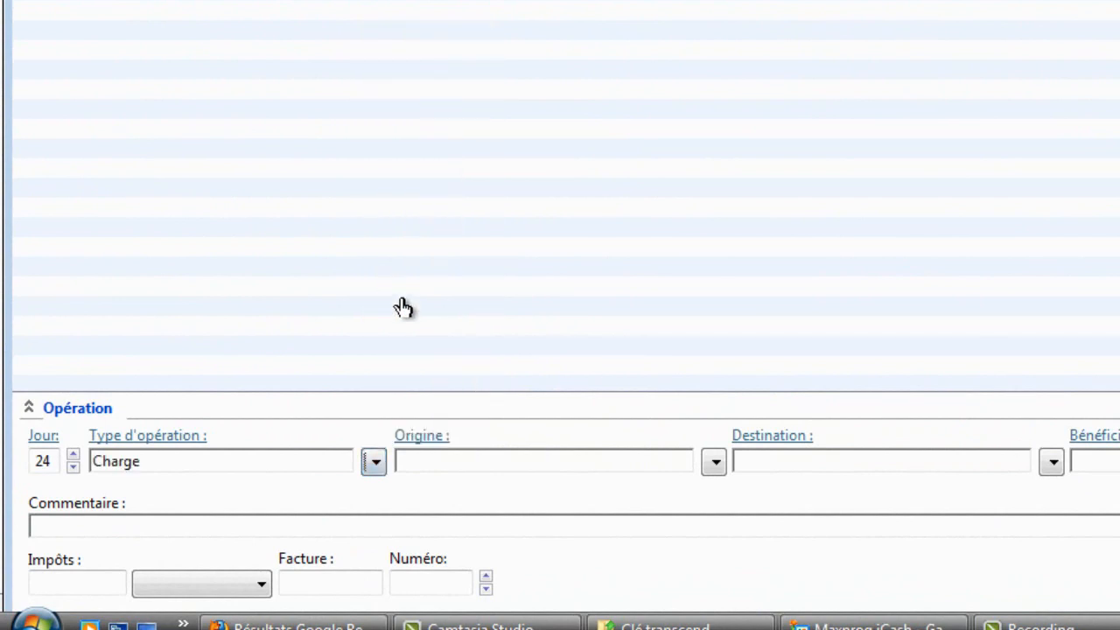
click(718, 463)
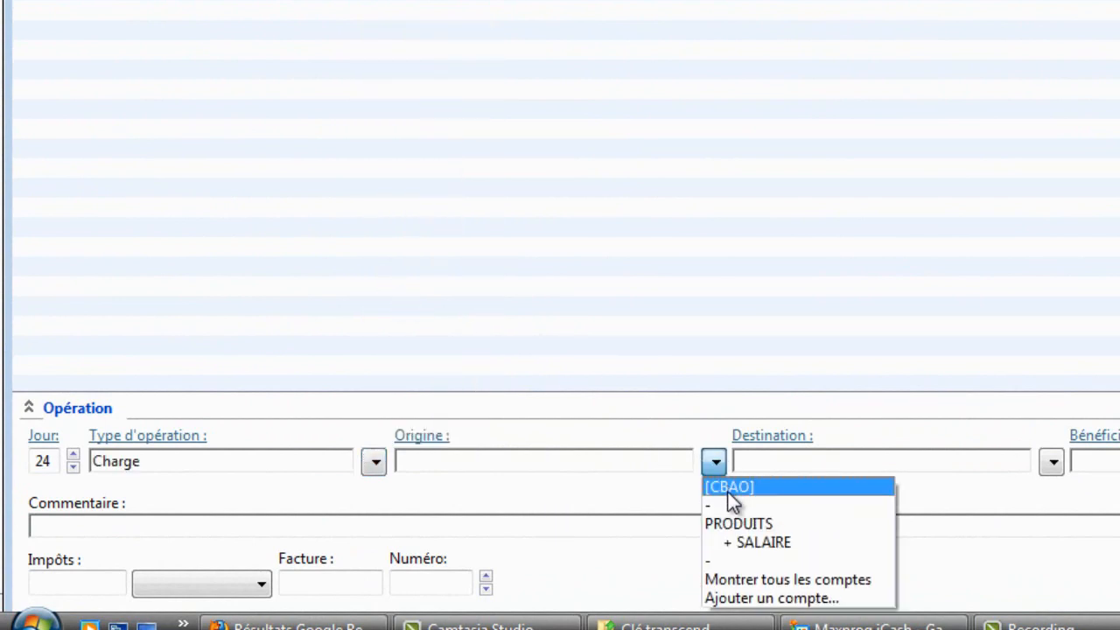
click(732, 501)
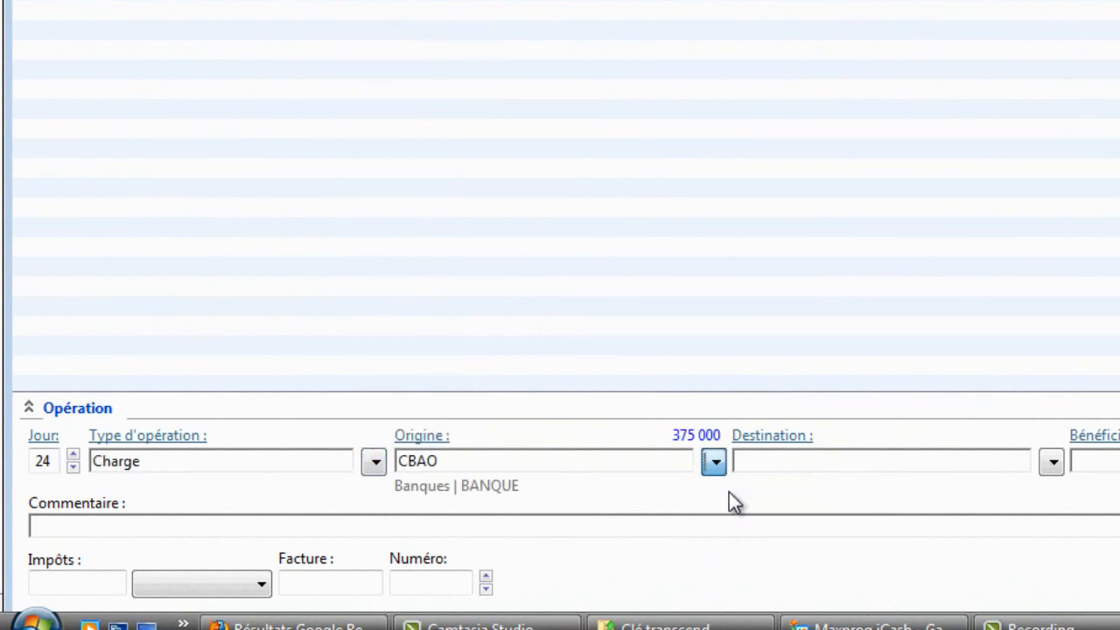
click(1054, 464)
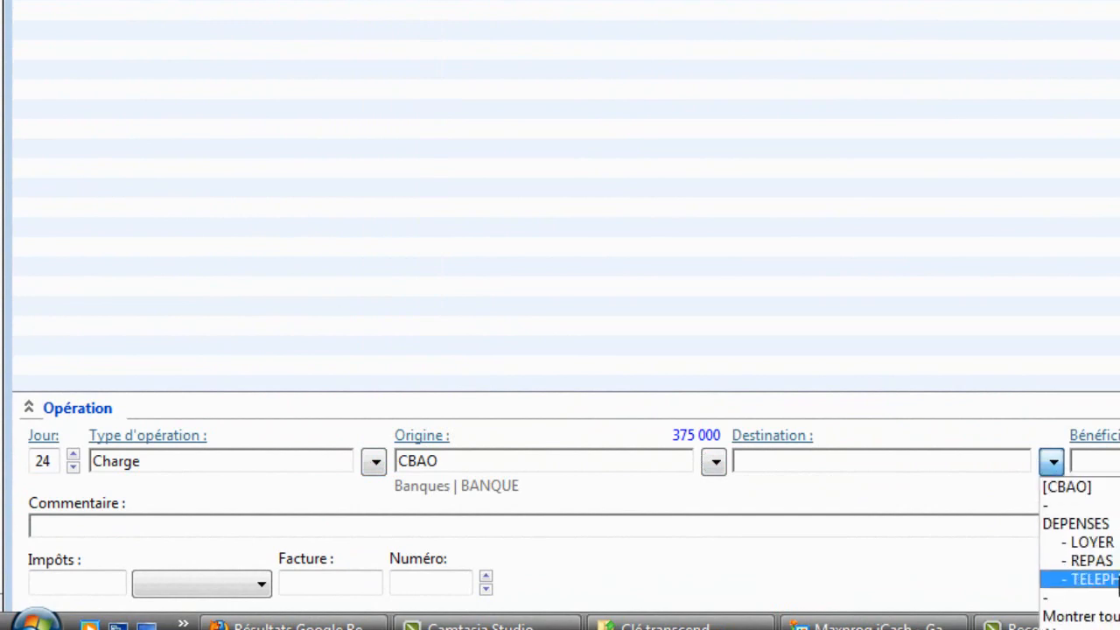
click(1115, 581)
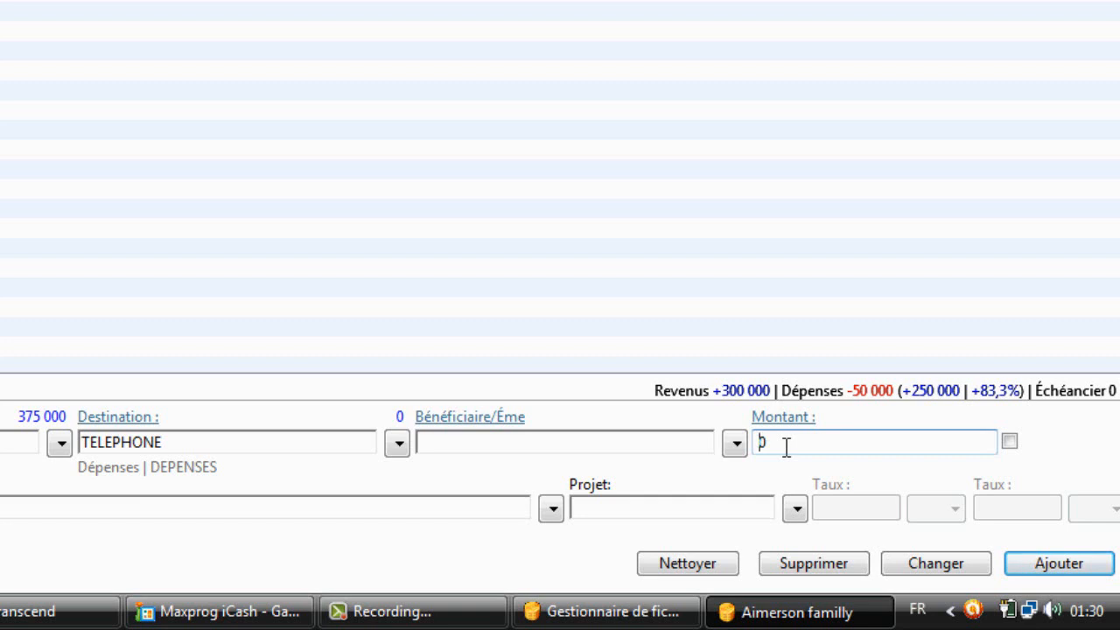
text(25000)
key(Return)
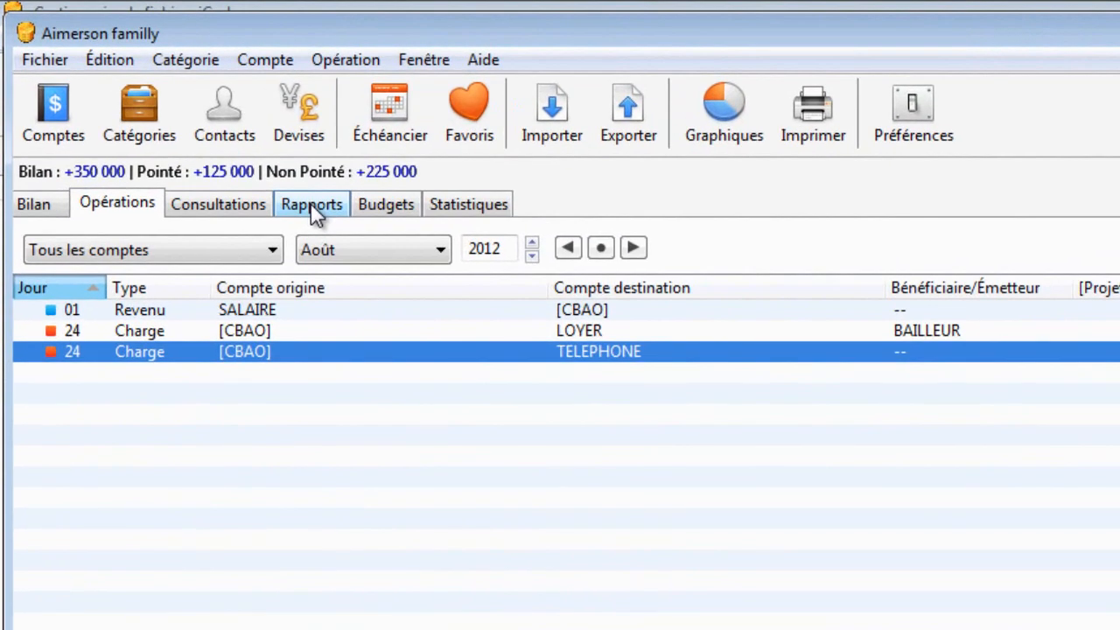
Create an Extrait de Compte report for the CBAO account.
click(314, 206)
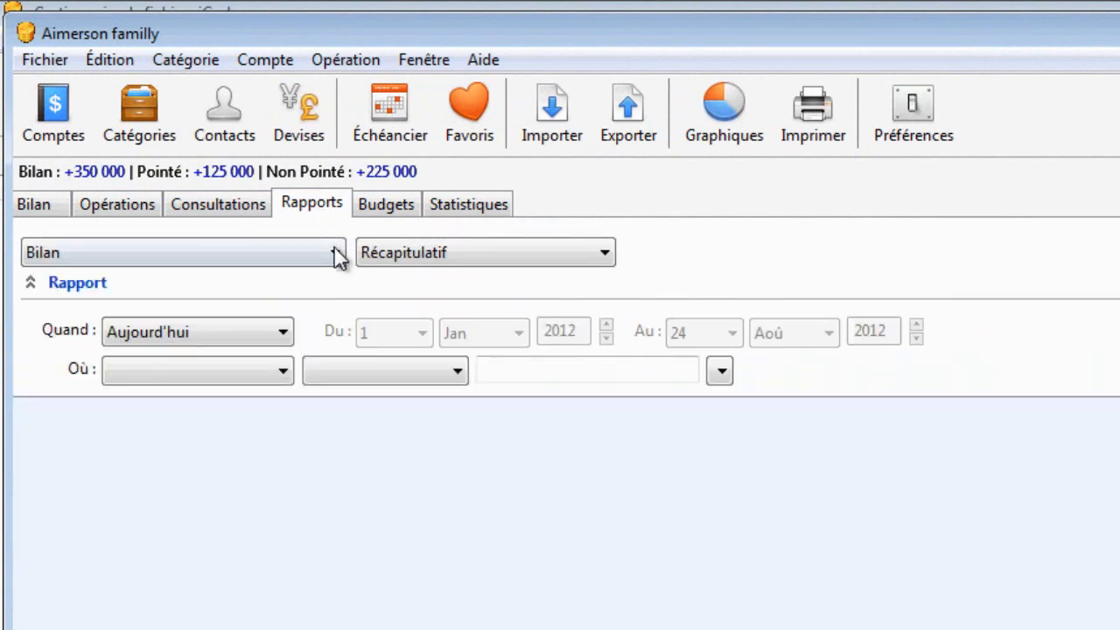
click(338, 255)
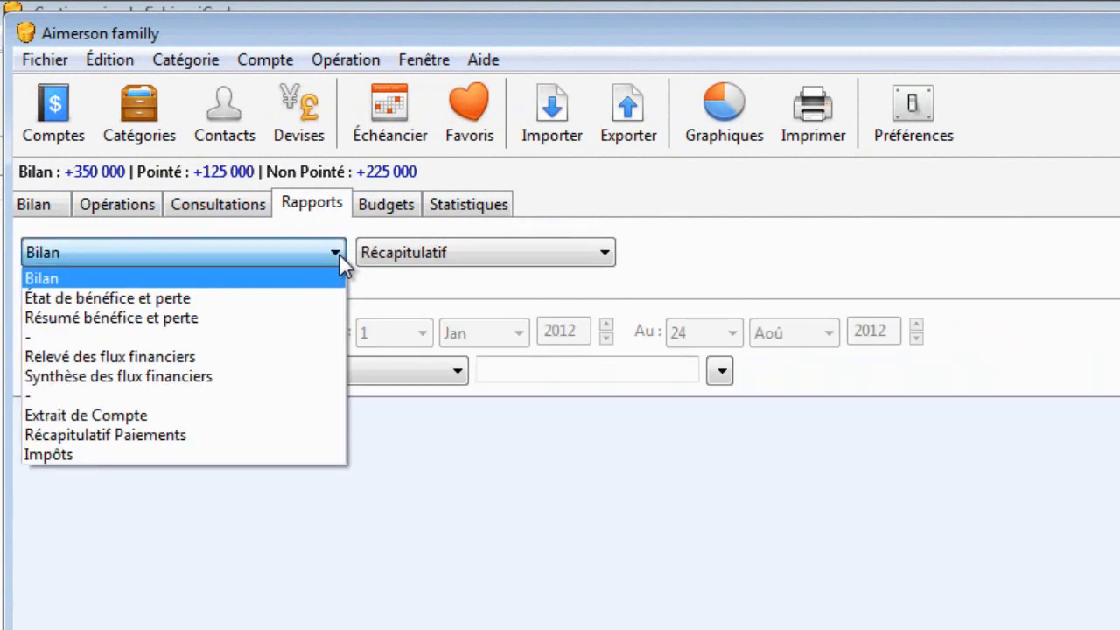
click(291, 413)
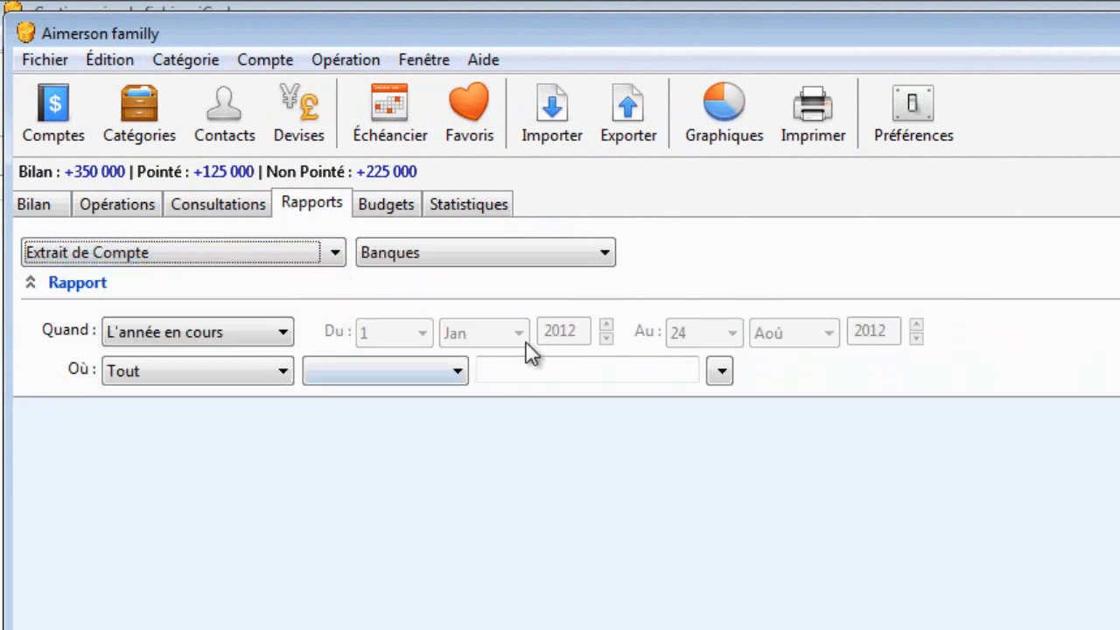
click(606, 254)
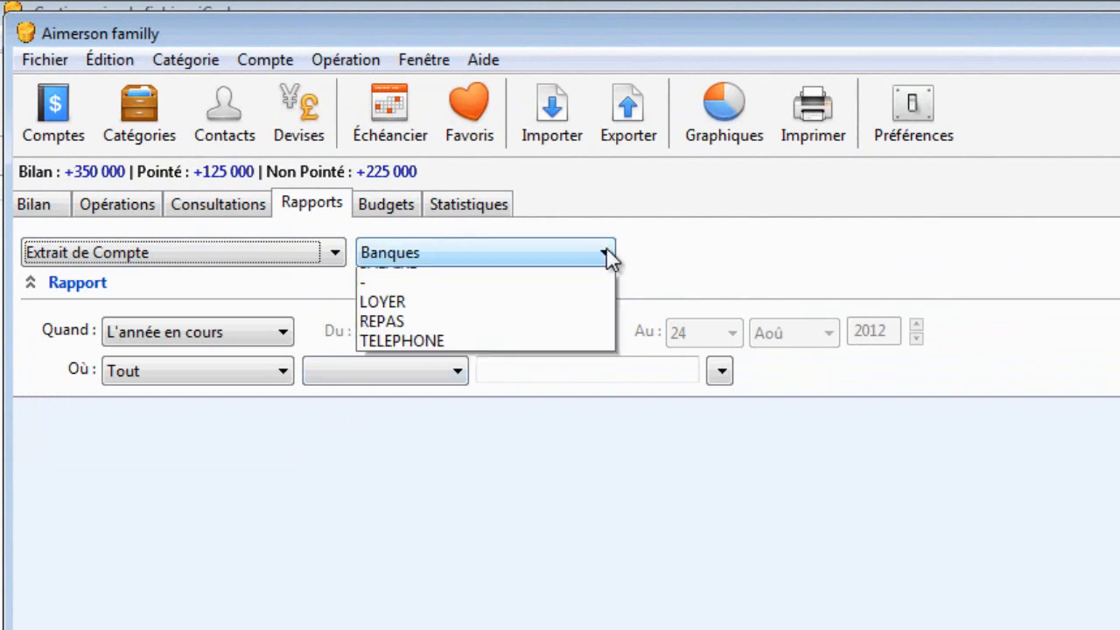
click(560, 315)
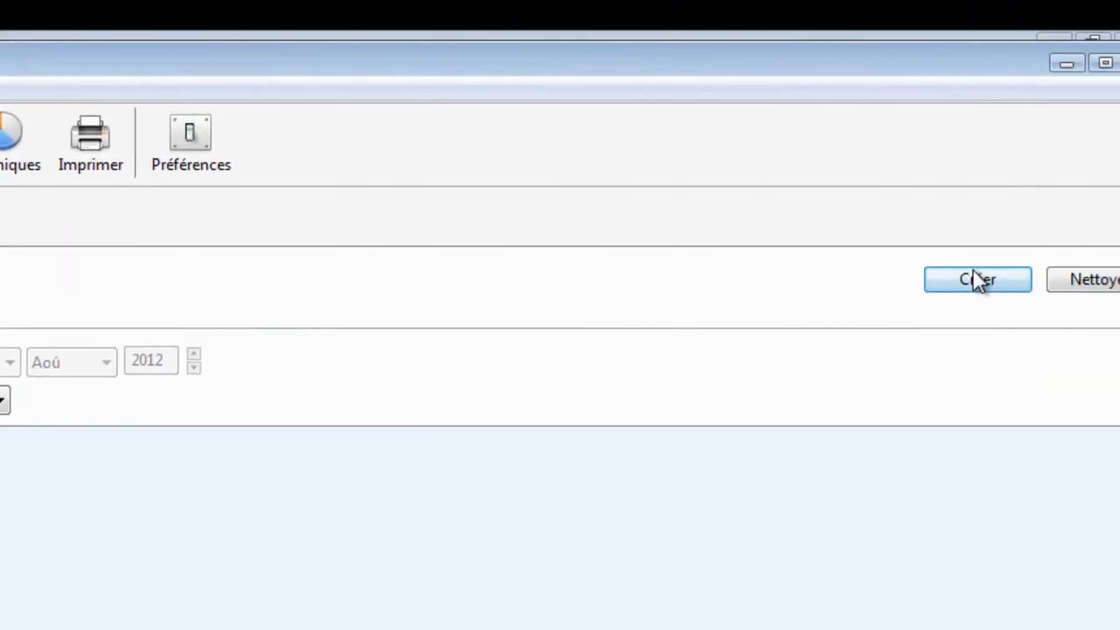
click(905, 286)
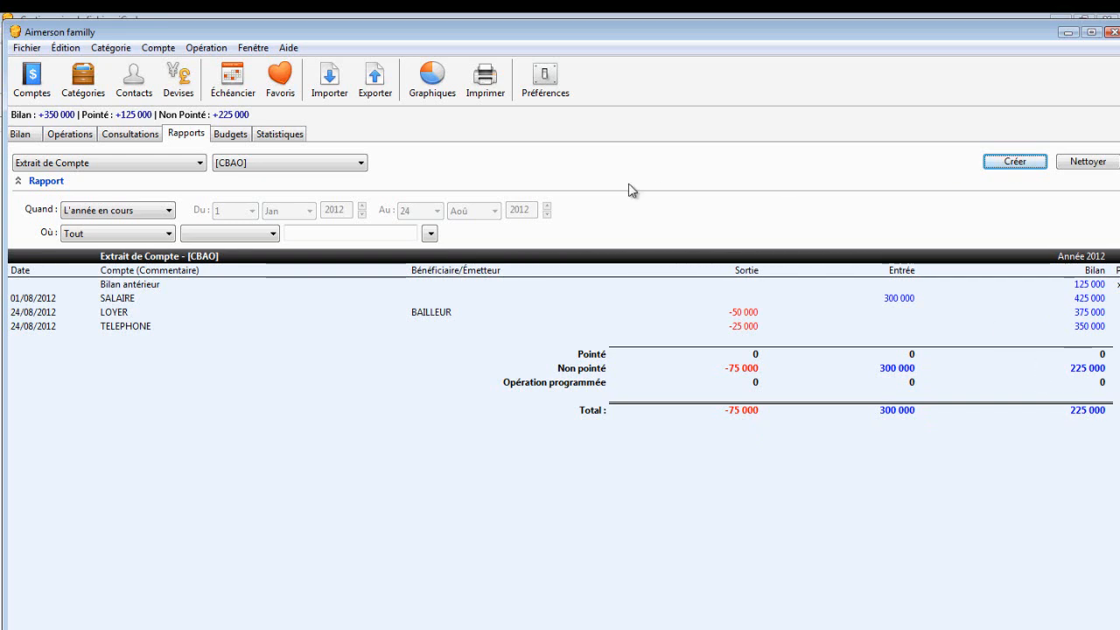
Start printing the CBAO account statement, keeping the page setup at A4, automatic source, portrait and 25 mm margins.
click(482, 88)
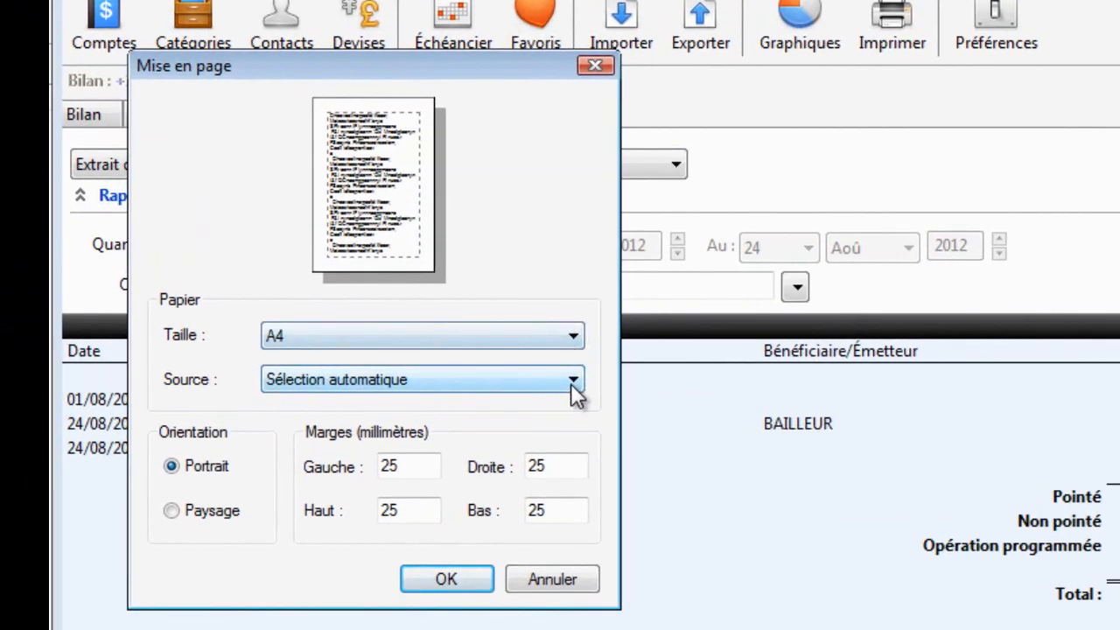
click(570, 383)
click(571, 384)
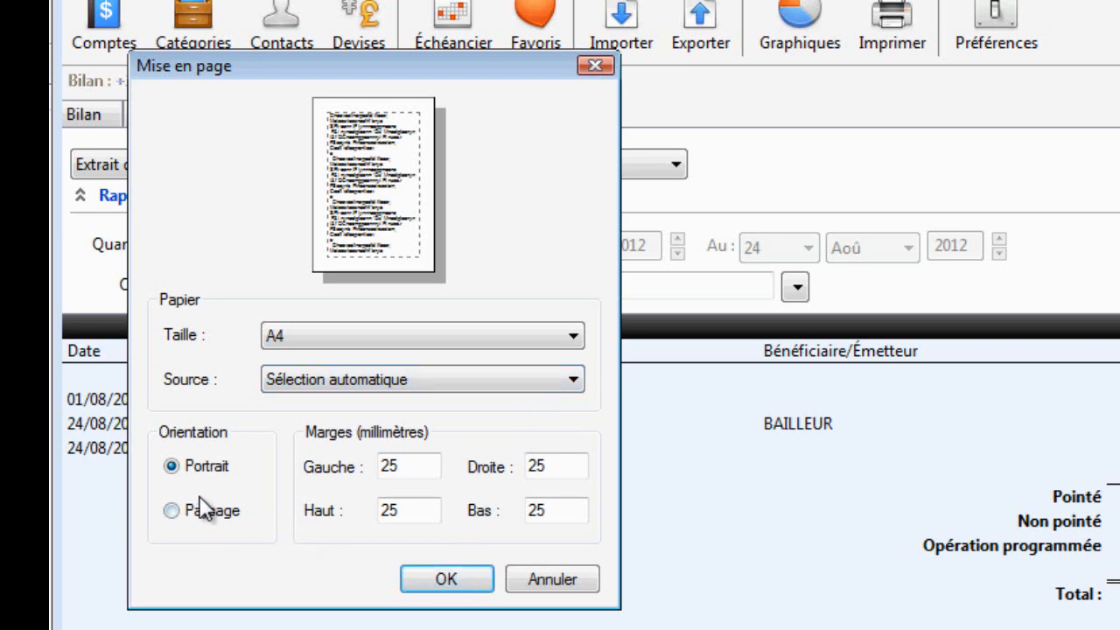
click(444, 586)
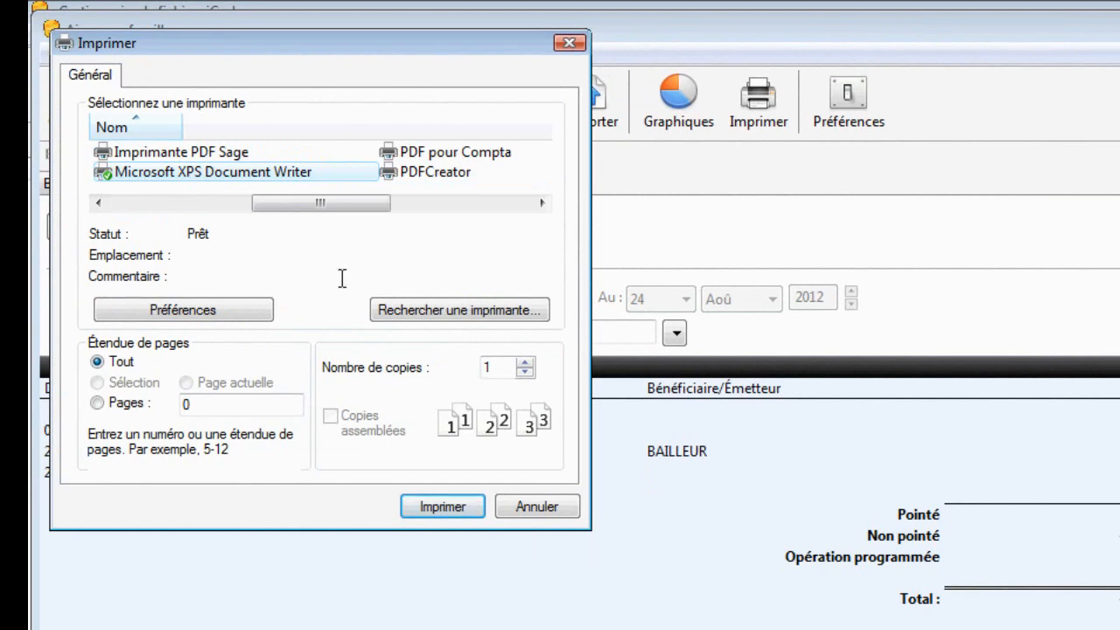
Print all pages of the statement with PDFCreator, and close the resulting PDF in Adobe Reader.
click(438, 174)
click(438, 173)
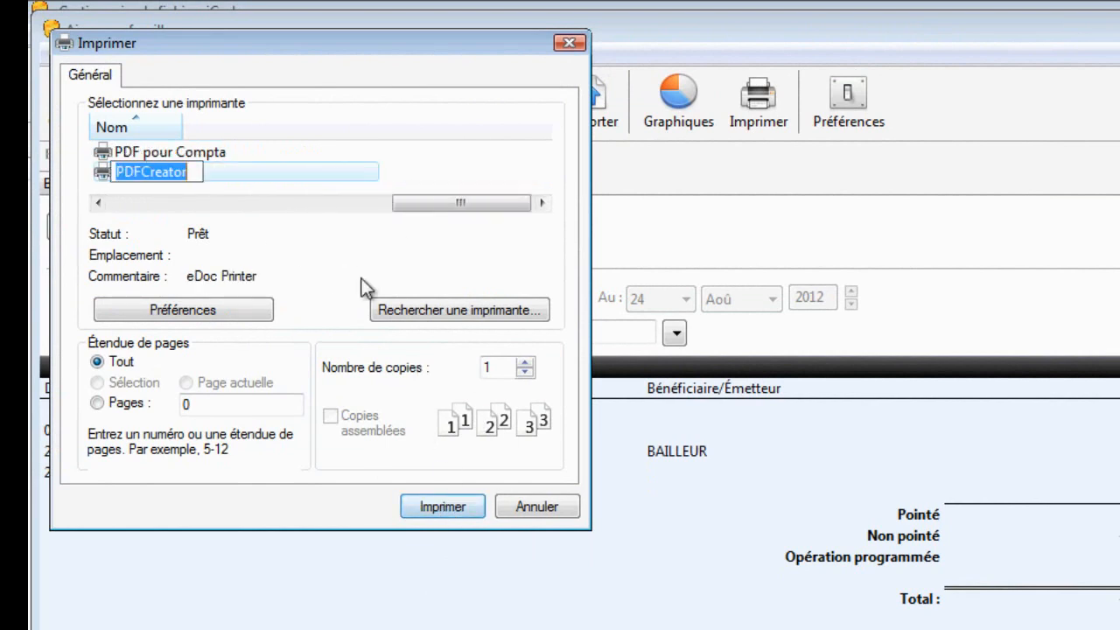
click(311, 179)
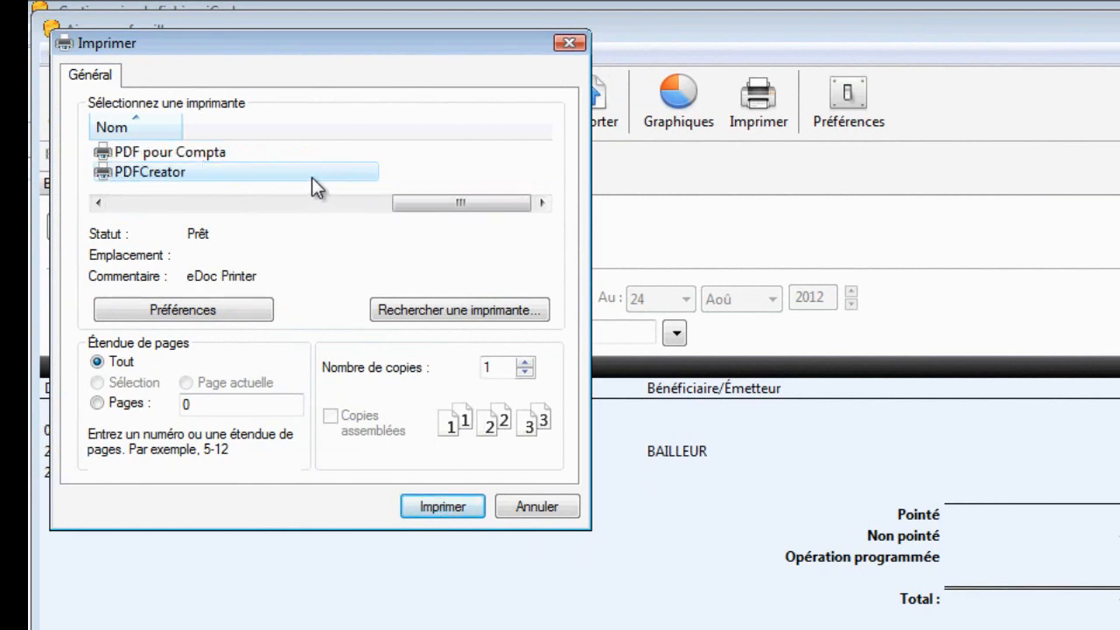
click(440, 511)
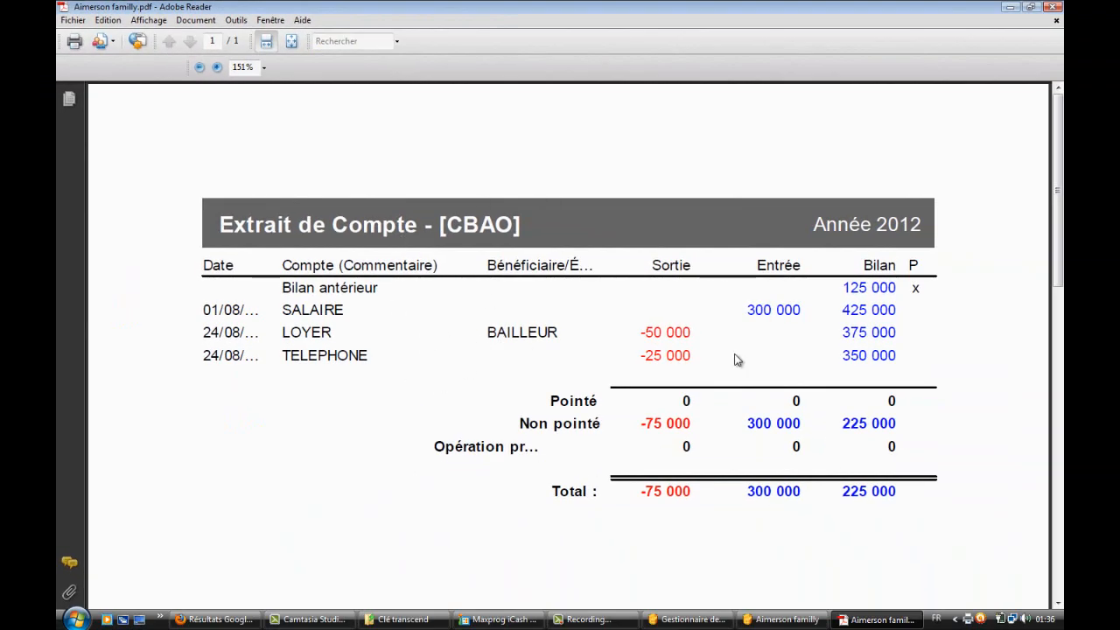
click(1057, 8)
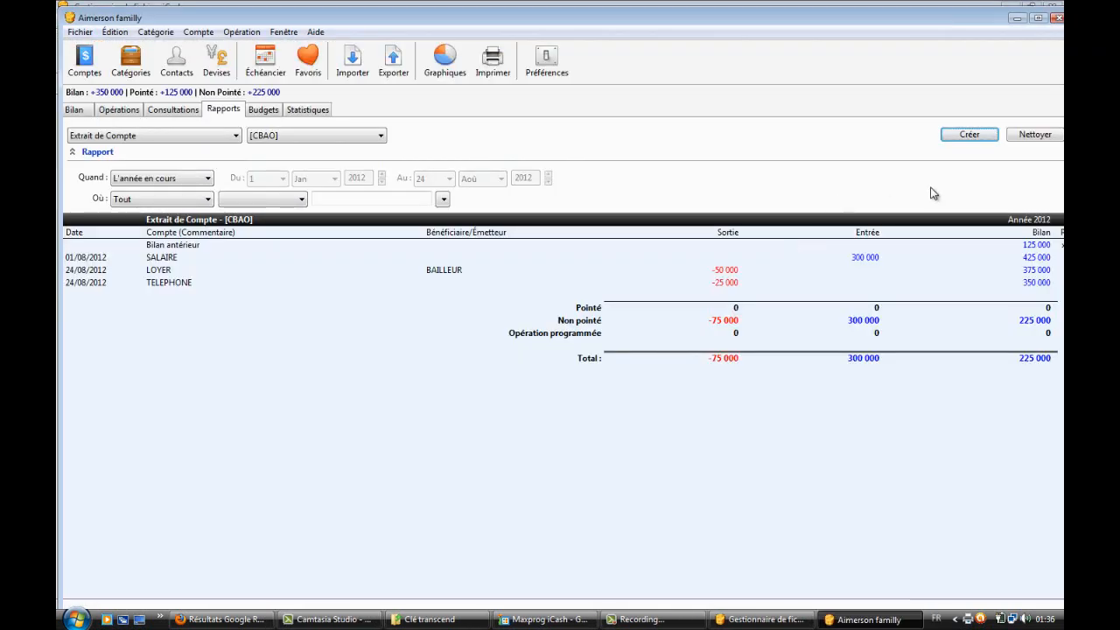
Clear the statement and create two Récapitulatif reports: Bilan for Aujourd'hui and Relevé des flux financiers for L'année en cours.
click(1030, 132)
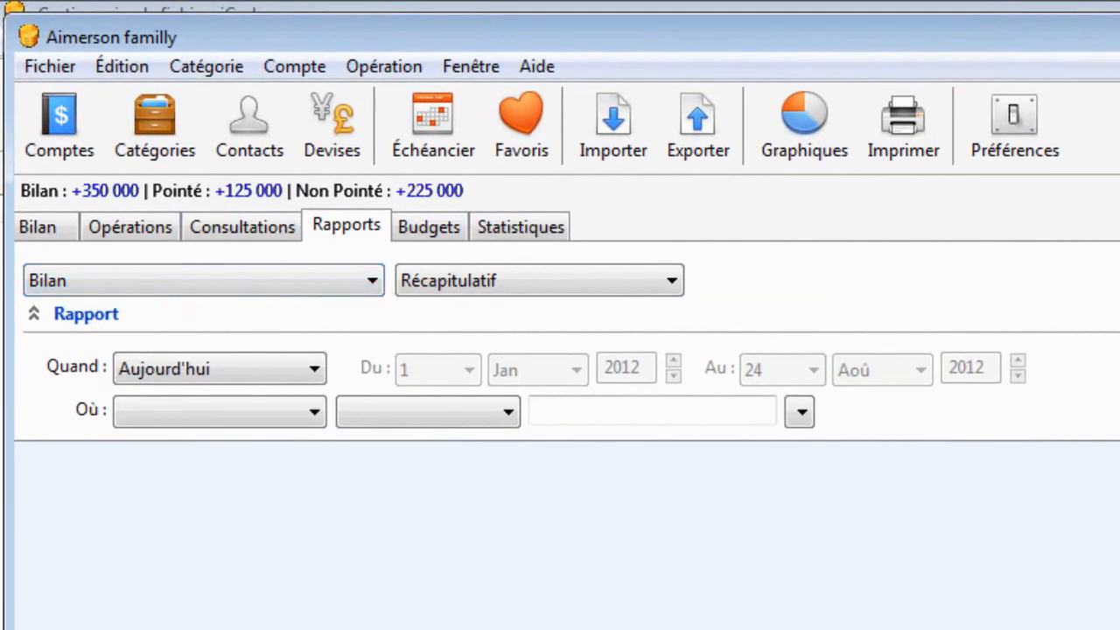
click(1030, 151)
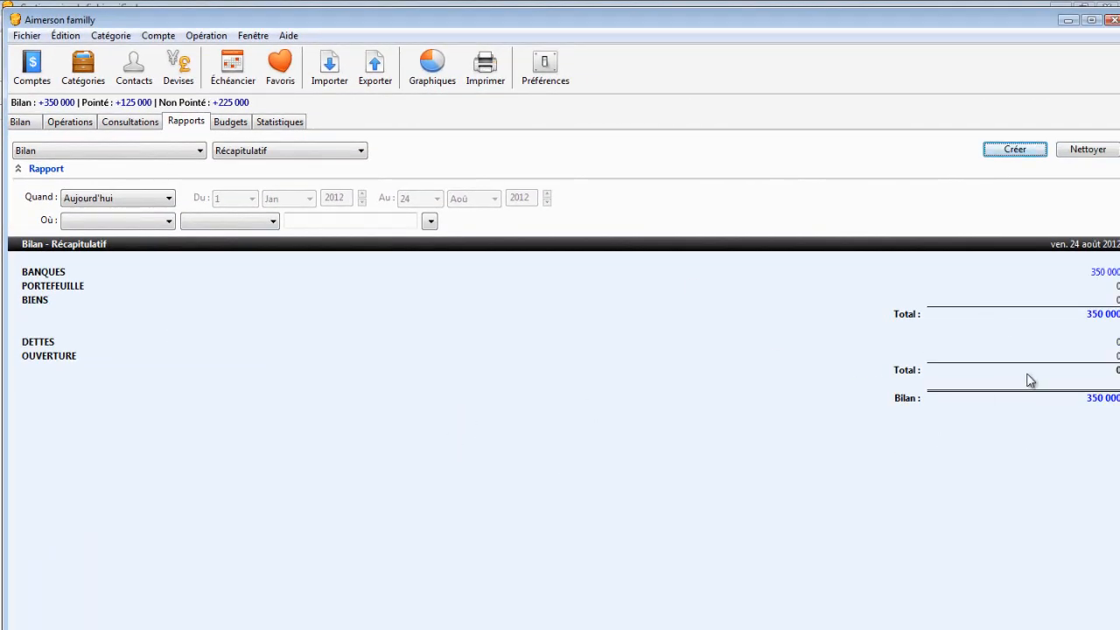
click(201, 152)
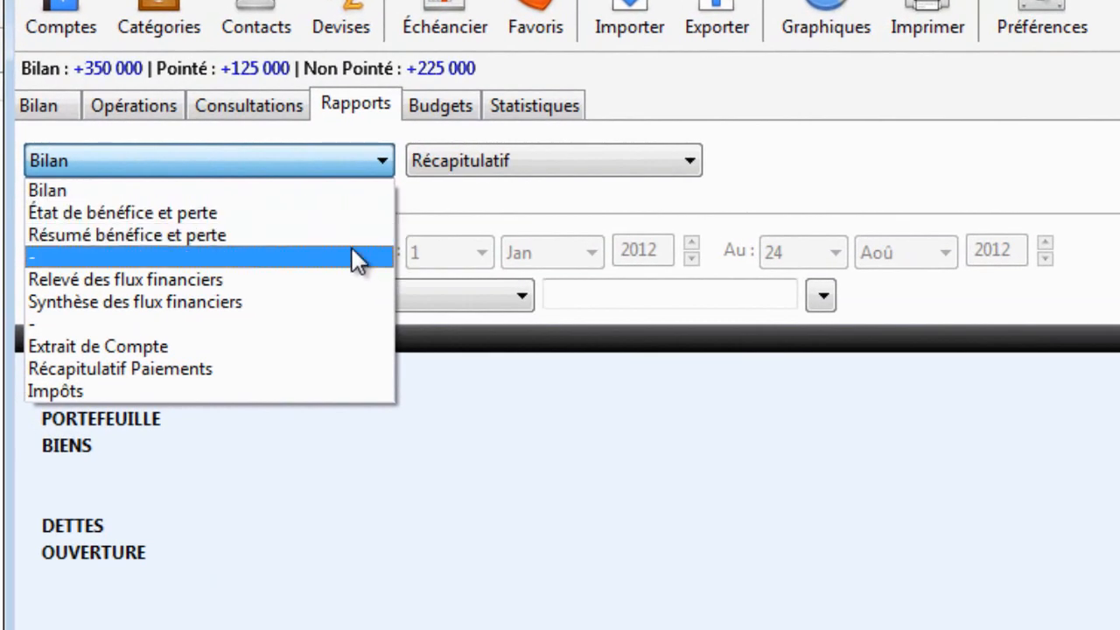
click(347, 283)
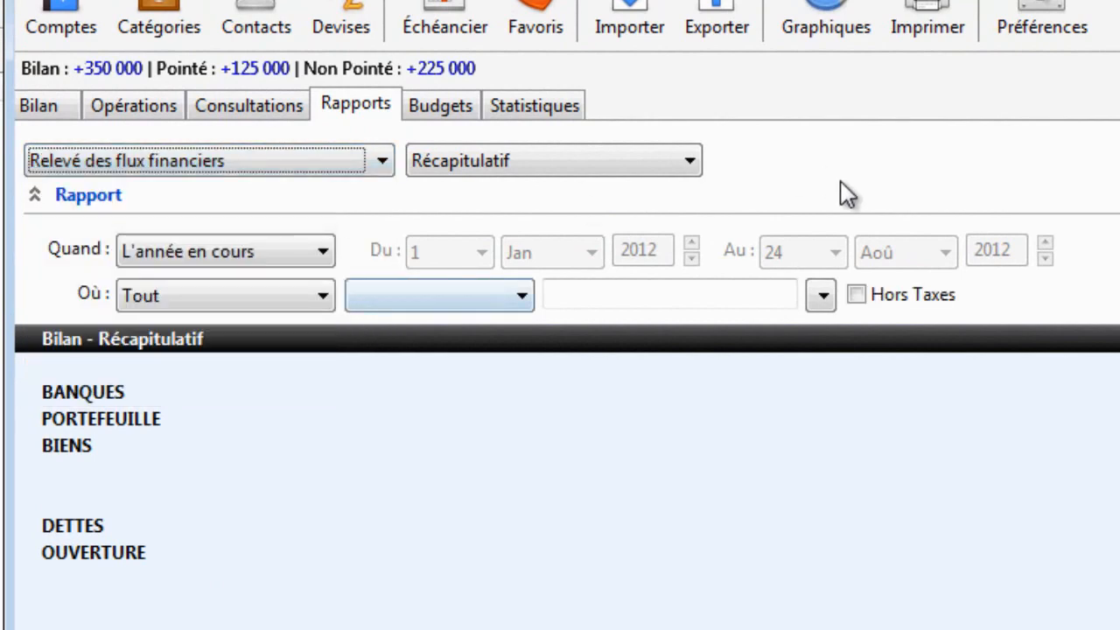
click(1027, 163)
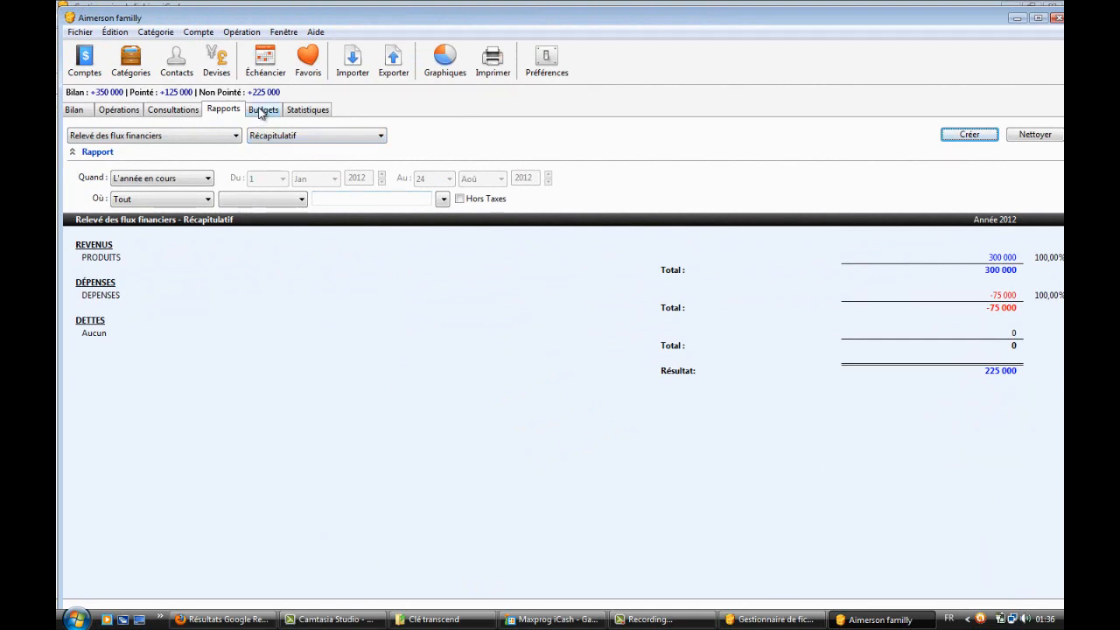
Look through the Budgets, Statistiques and Consultations views of the family file.
click(262, 111)
click(308, 113)
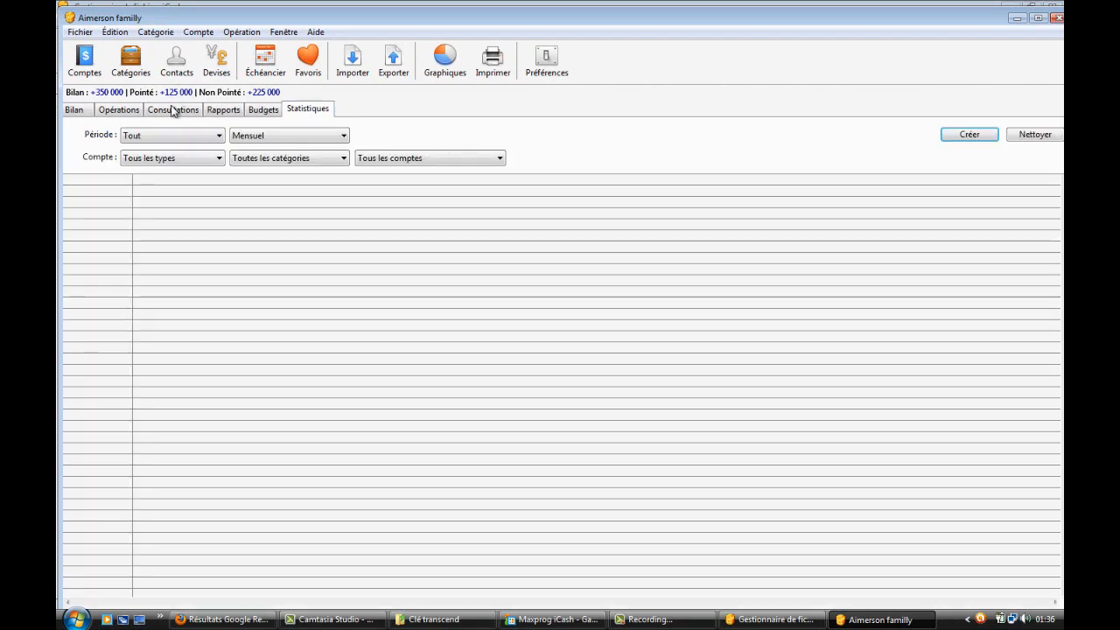
click(174, 111)
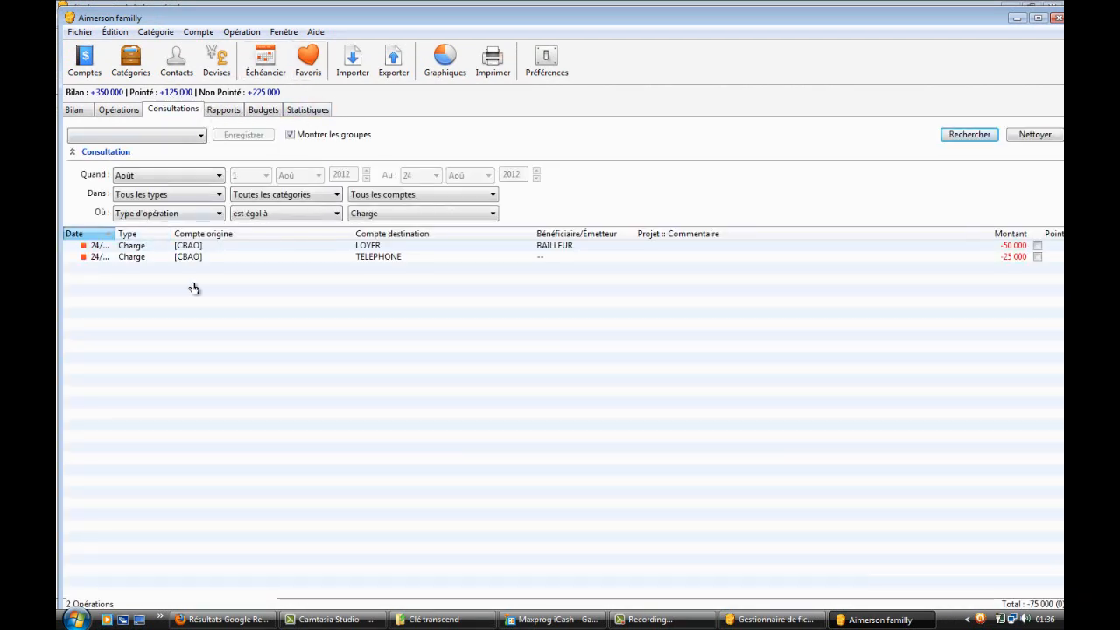